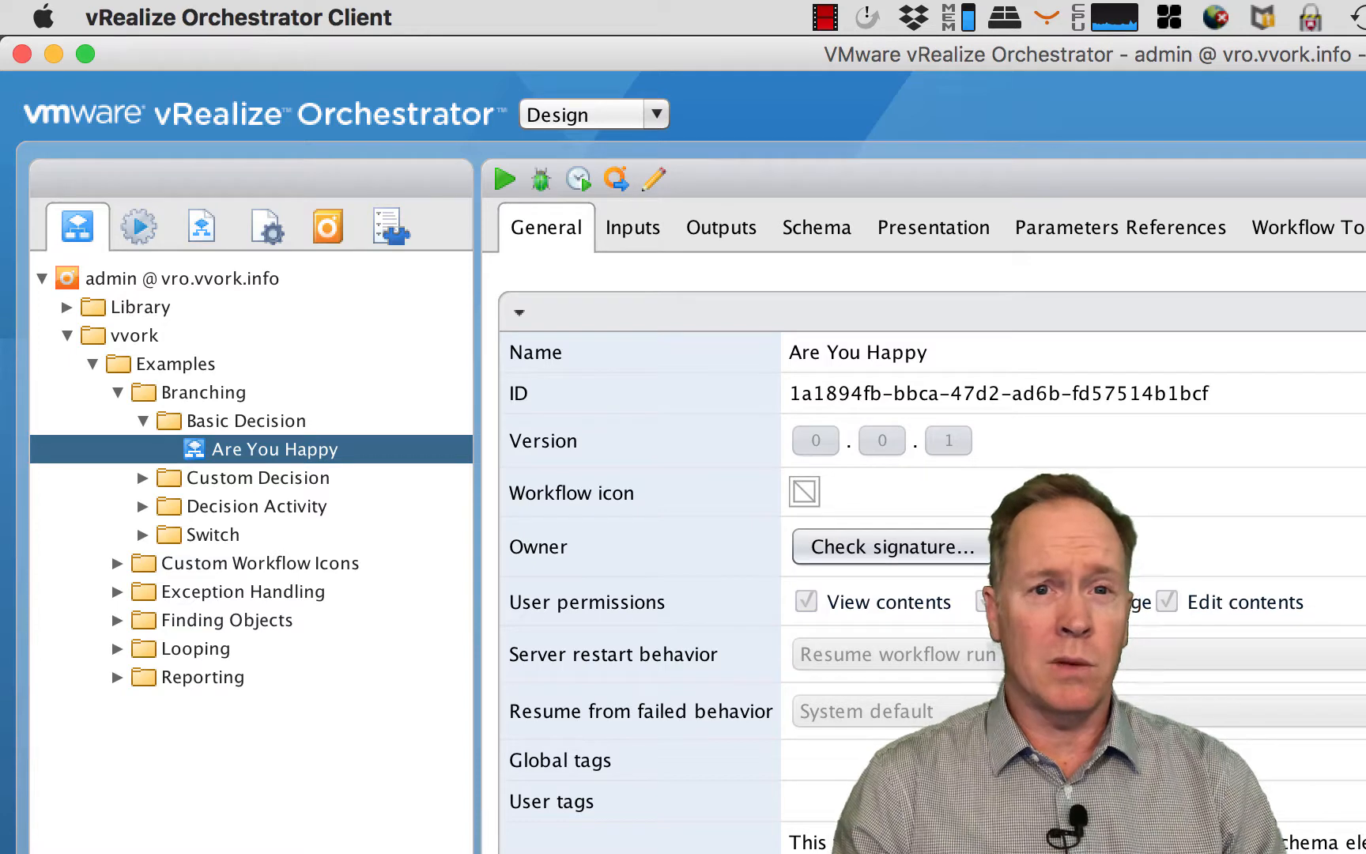
- Review the Are You Happy workflow's input and output parameters, and open its schema for editing
{"action": "left_click", "coordinate": [642, 233]}
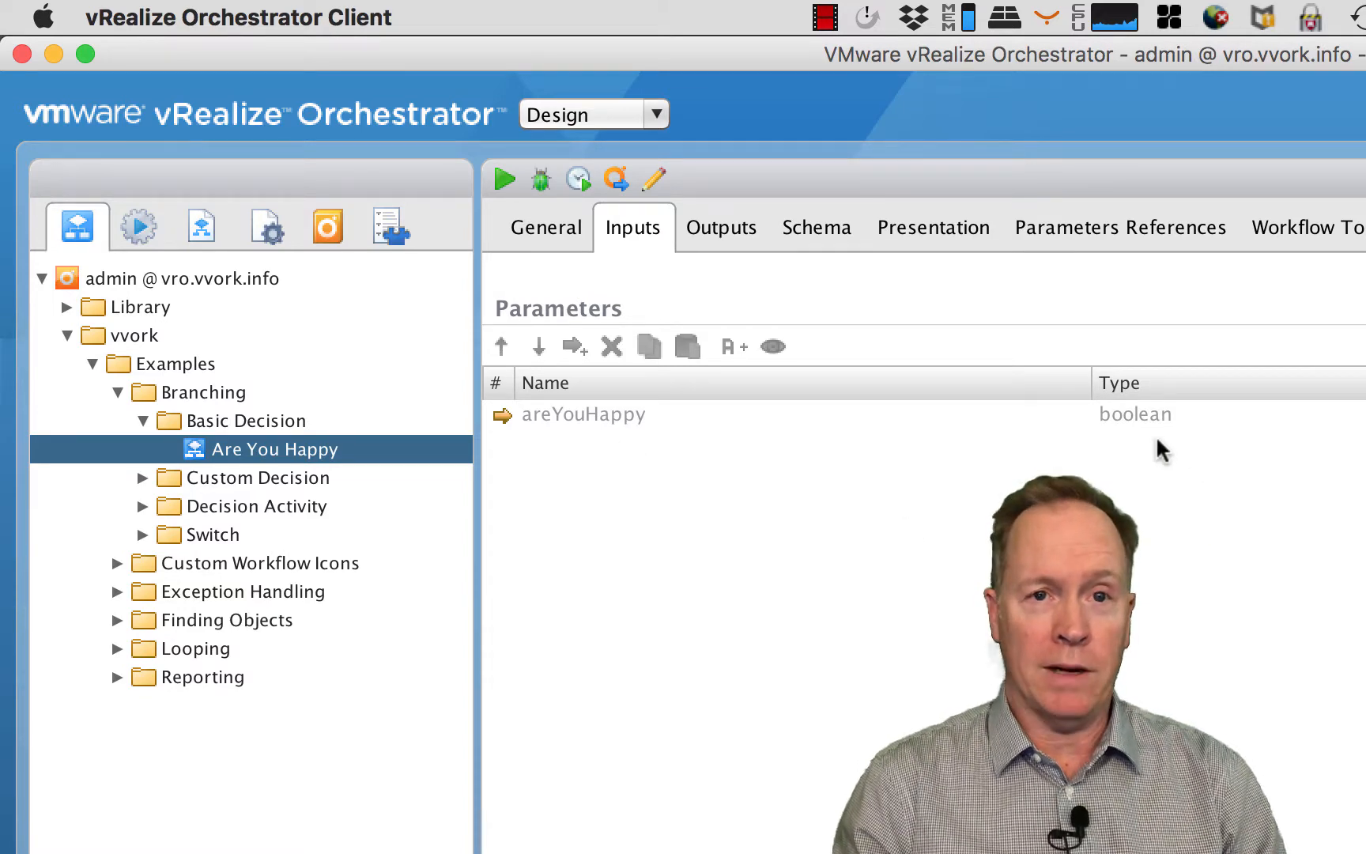
{"action": "left_click", "coordinate": [725, 227]}
{"action": "left_click", "coordinate": [826, 234]}
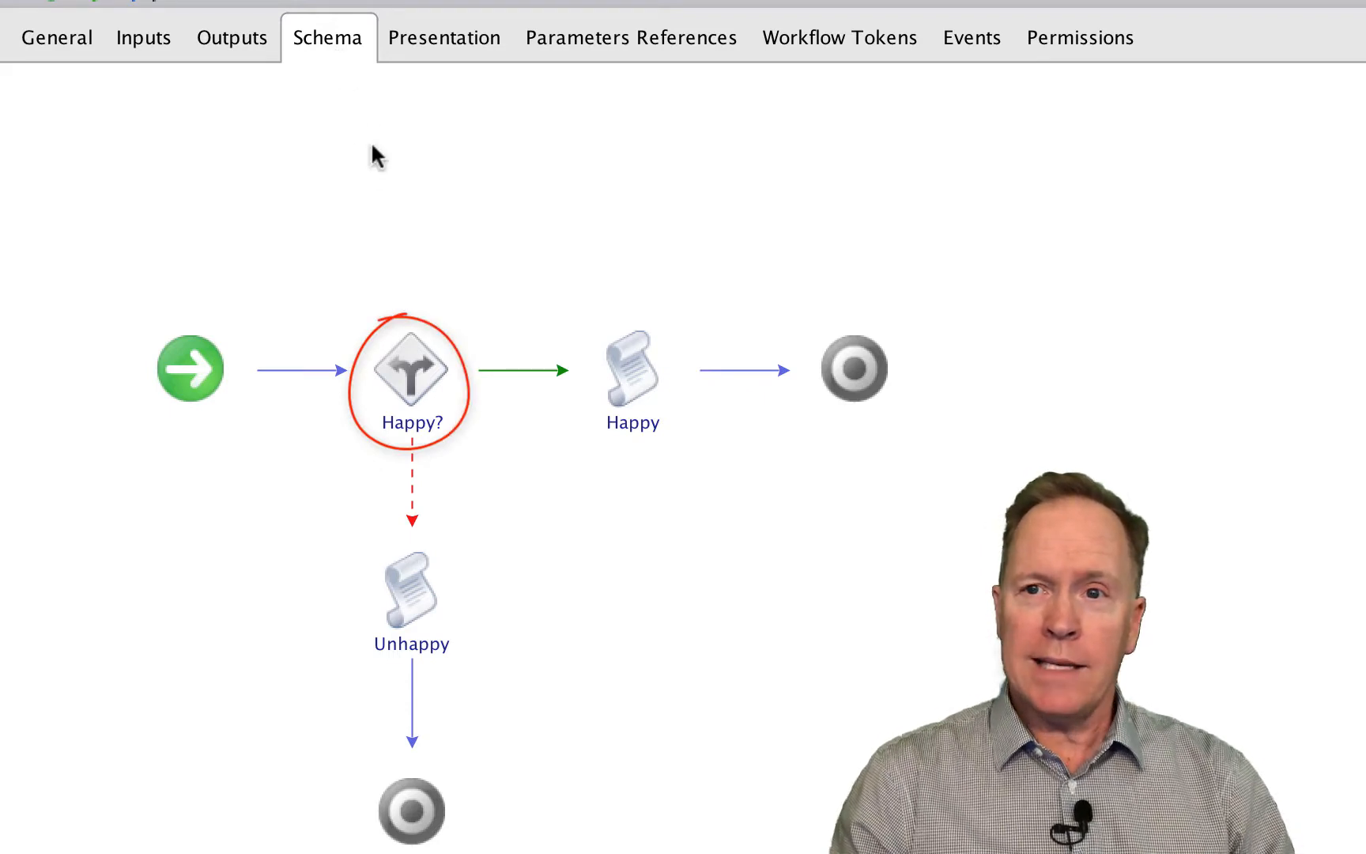
{"action": "left_click", "coordinate": [168, 2]}
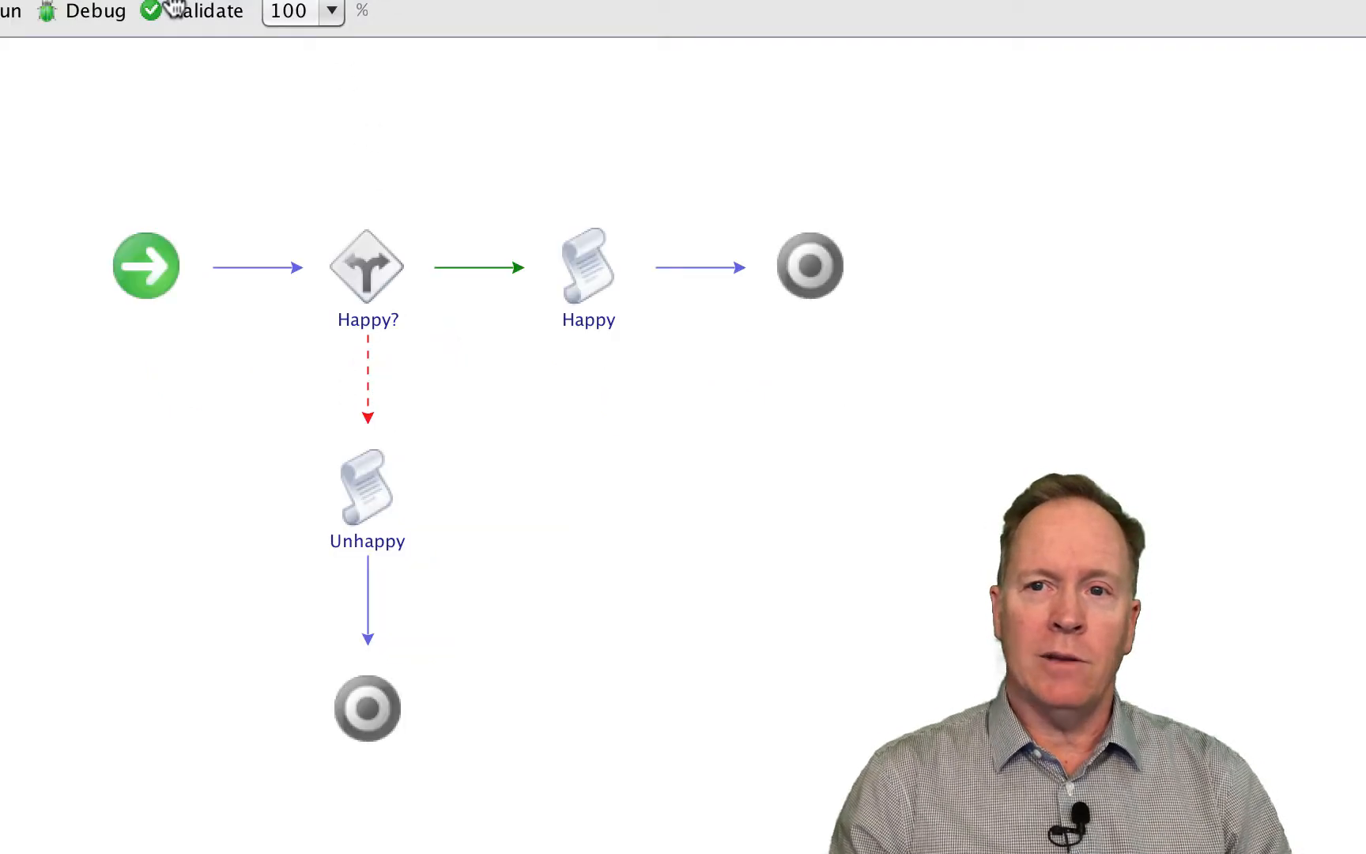
- Inspect the script of the Happy scriptable task in the schema, and close its editor
{"action": "mouse_move", "coordinate": [351, 217]}
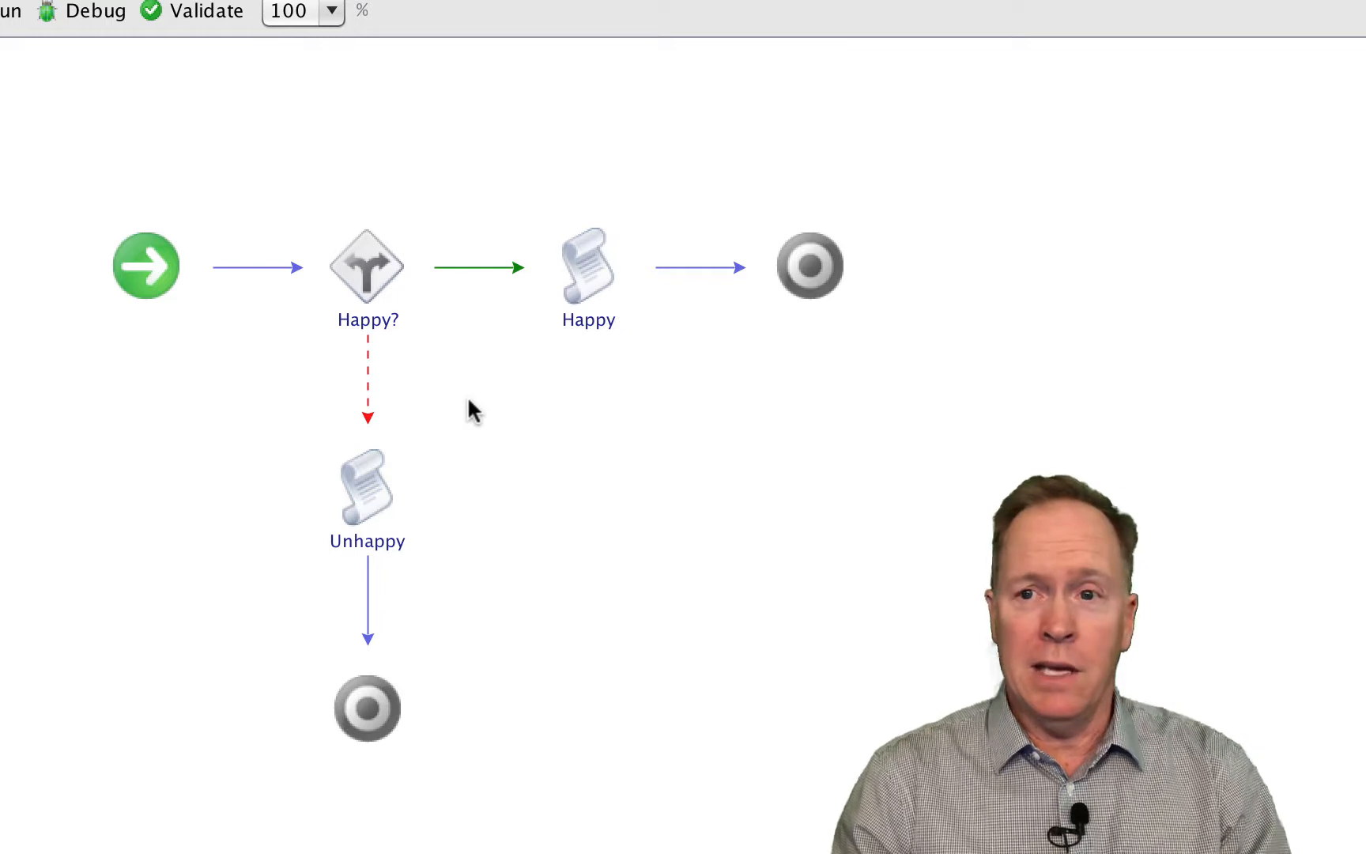
{"action": "mouse_move", "coordinate": [326, 268]}
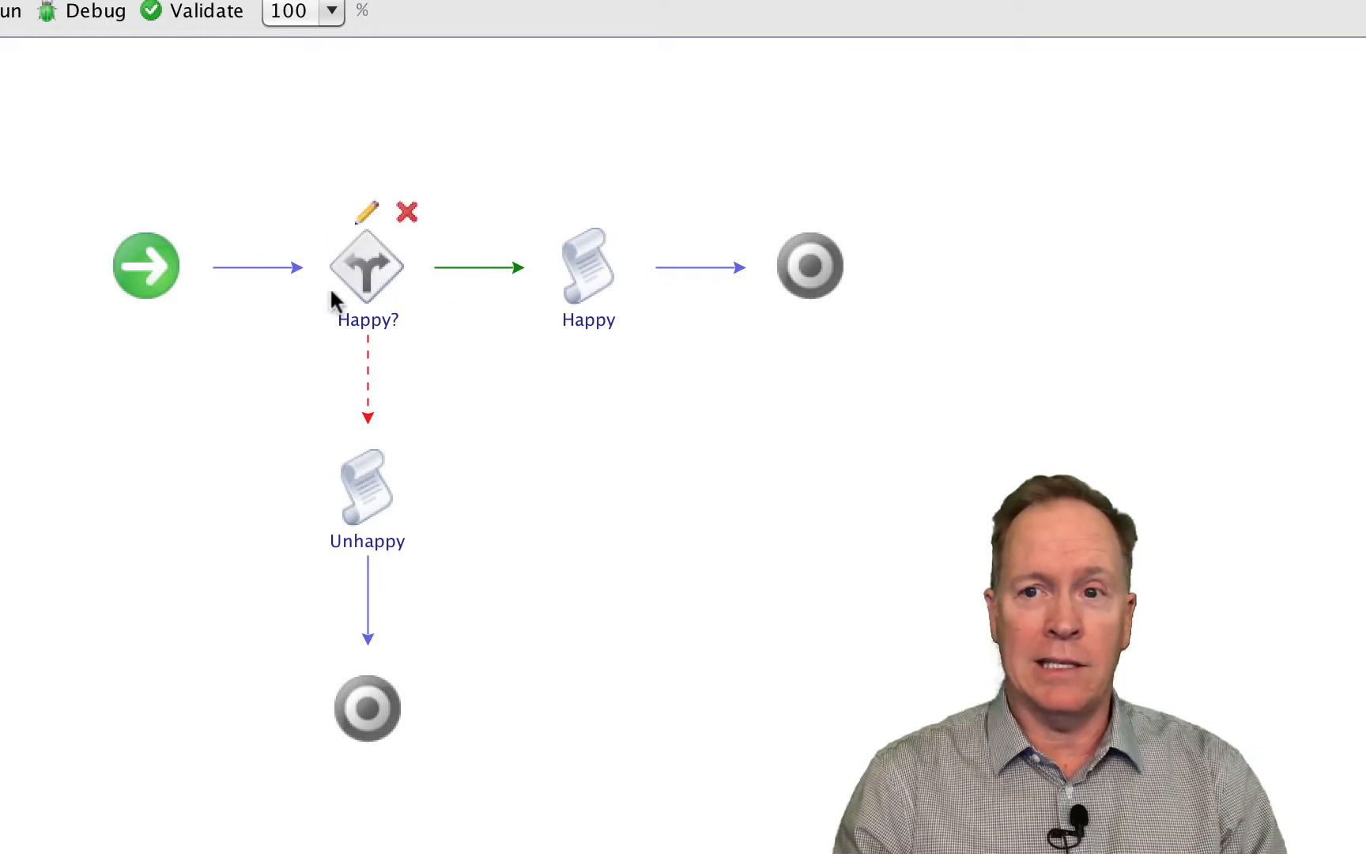
{"action": "mouse_move", "coordinate": [389, 324]}
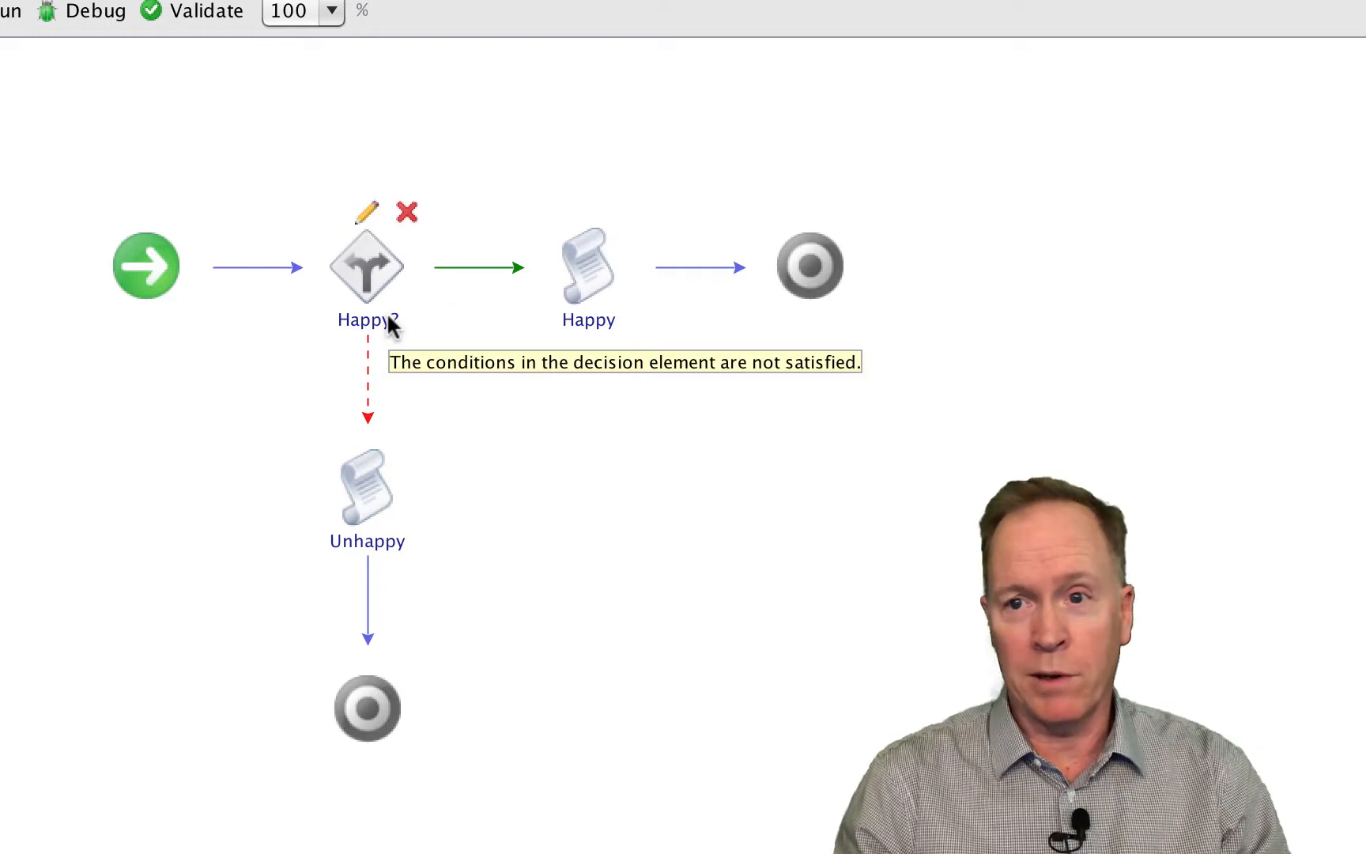
{"action": "mouse_move", "coordinate": [576, 357]}
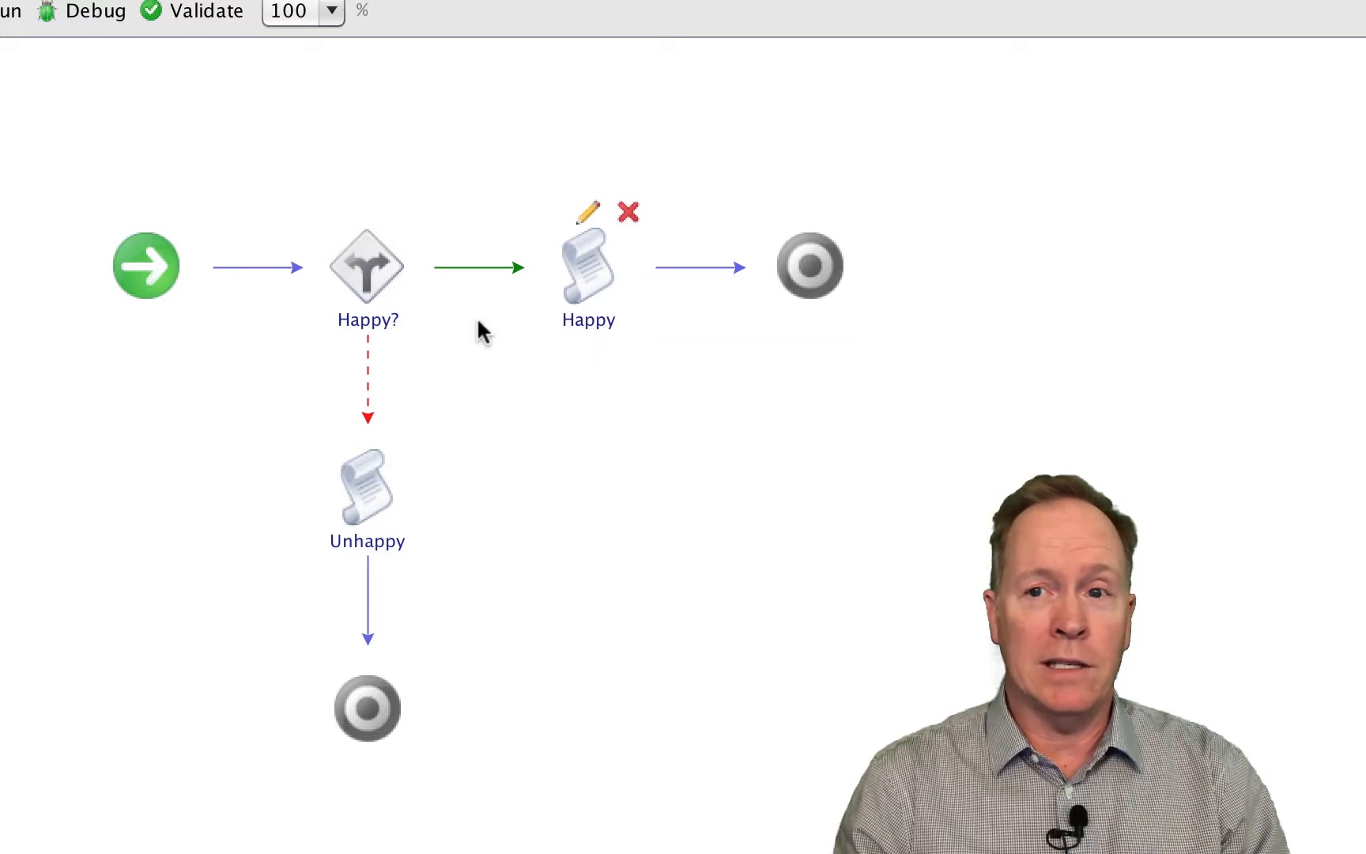
{"action": "mouse_move", "coordinate": [393, 359]}
{"action": "mouse_move", "coordinate": [385, 528]}
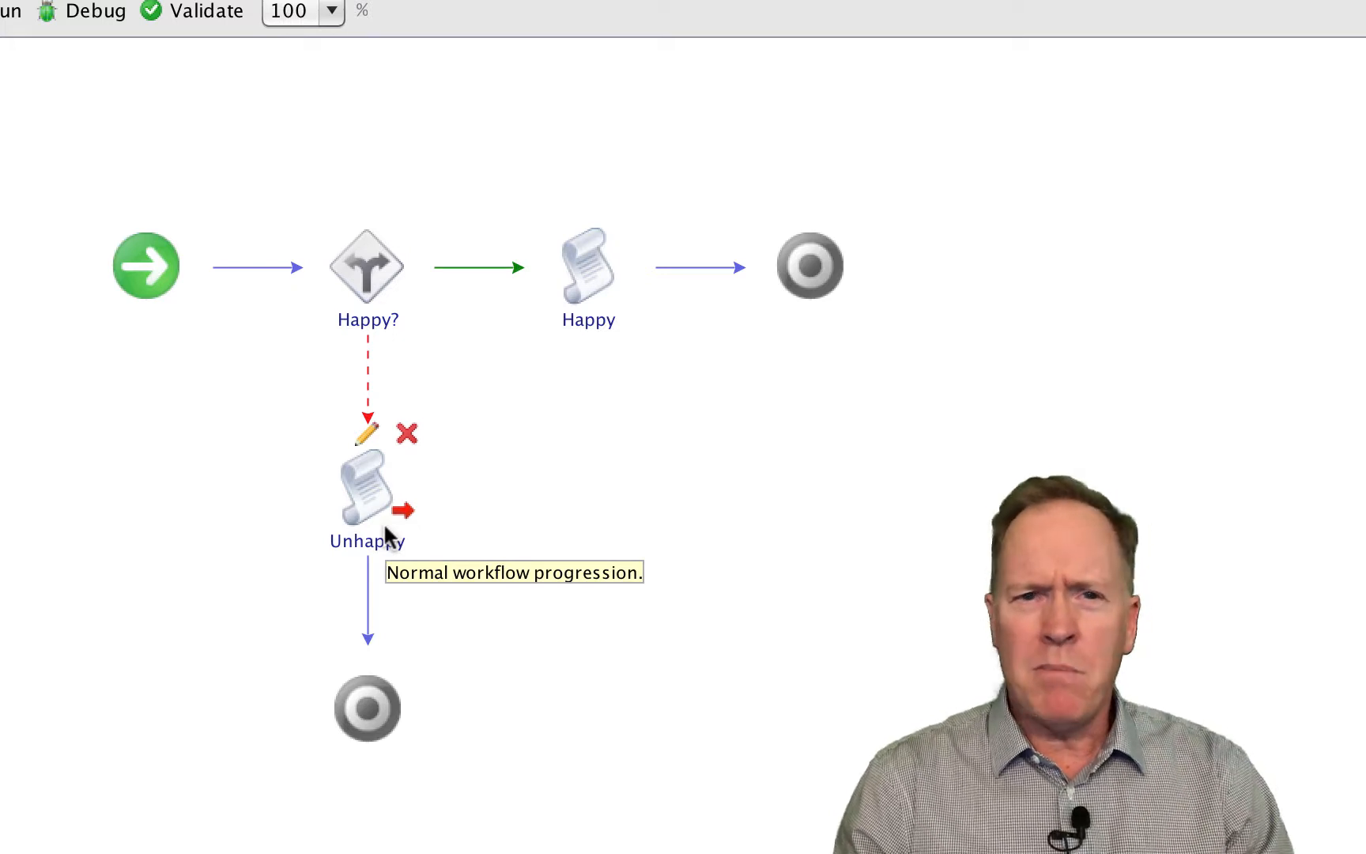
{"action": "mouse_move", "coordinate": [595, 277]}
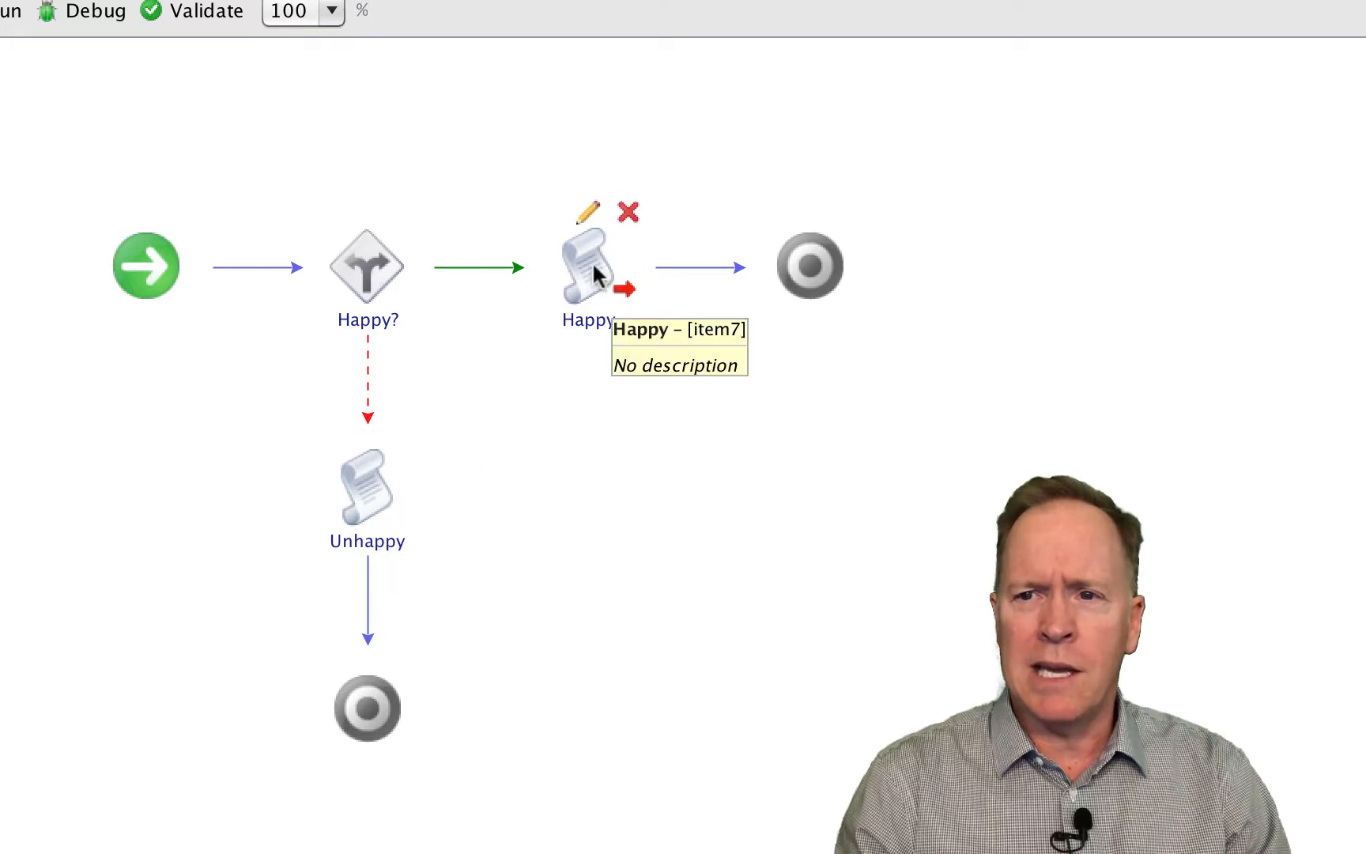
{"action": "left_click", "coordinate": [589, 212]}
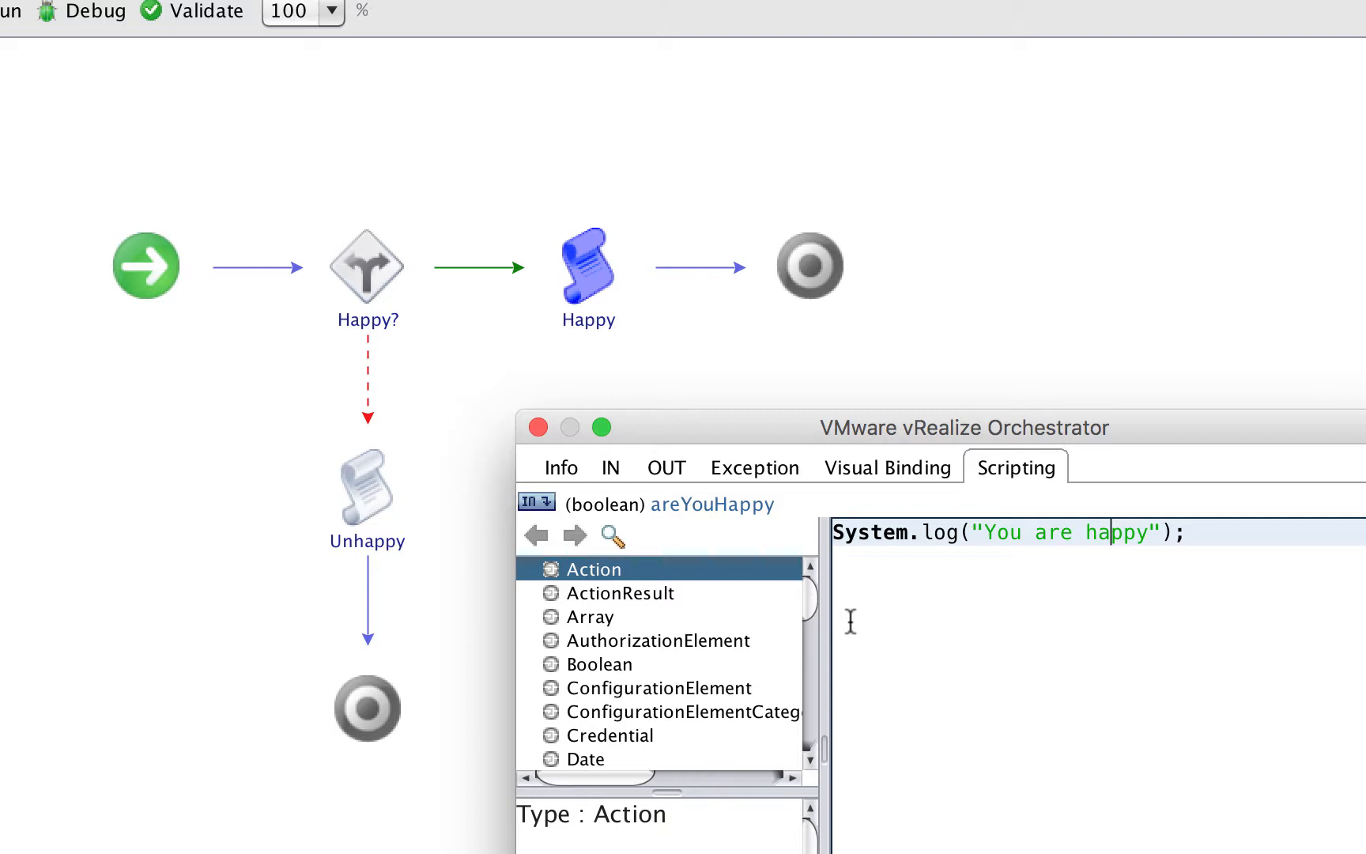
{"action": "left_click", "coordinate": [1278, 590]}
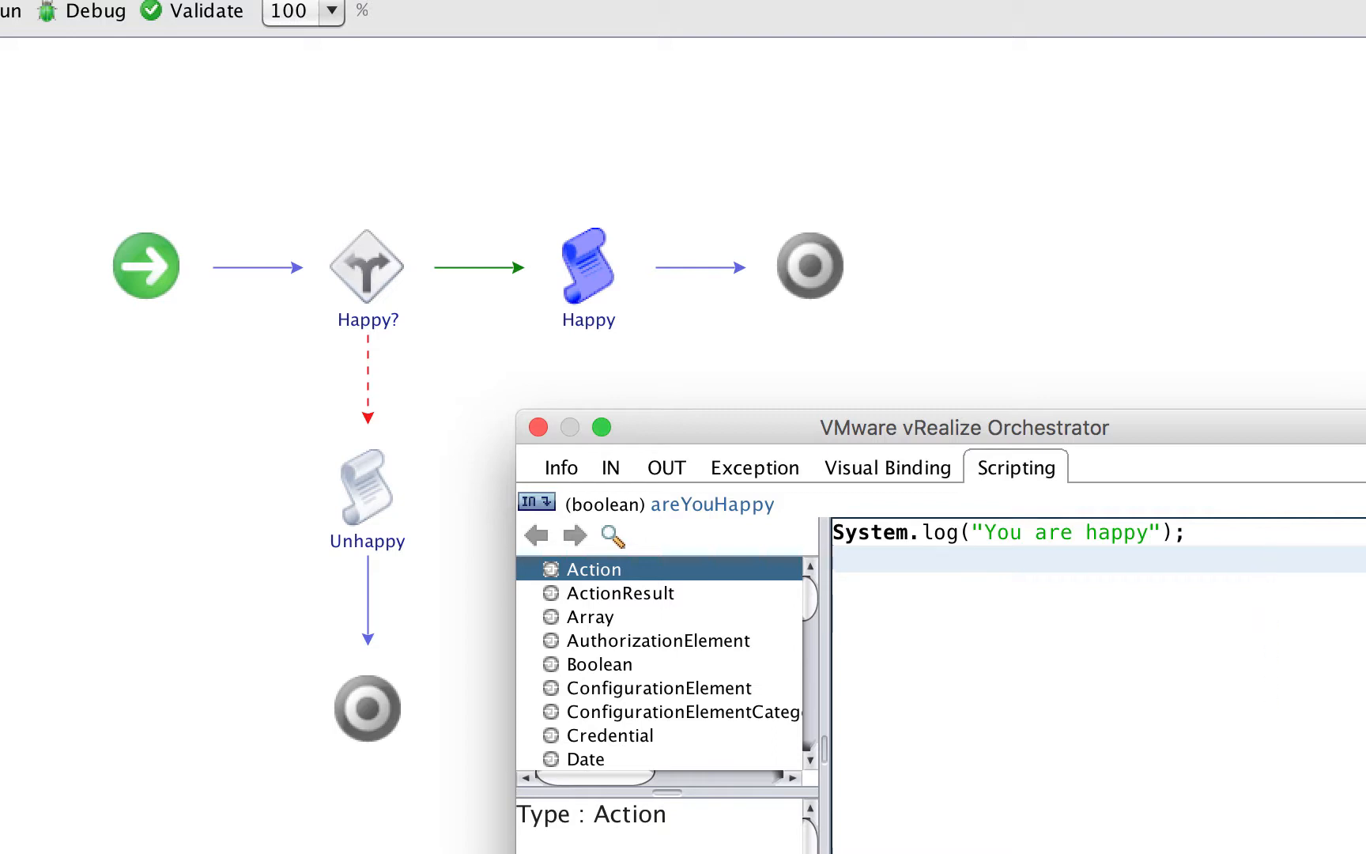
{"action": "key", "text": "Escape"}
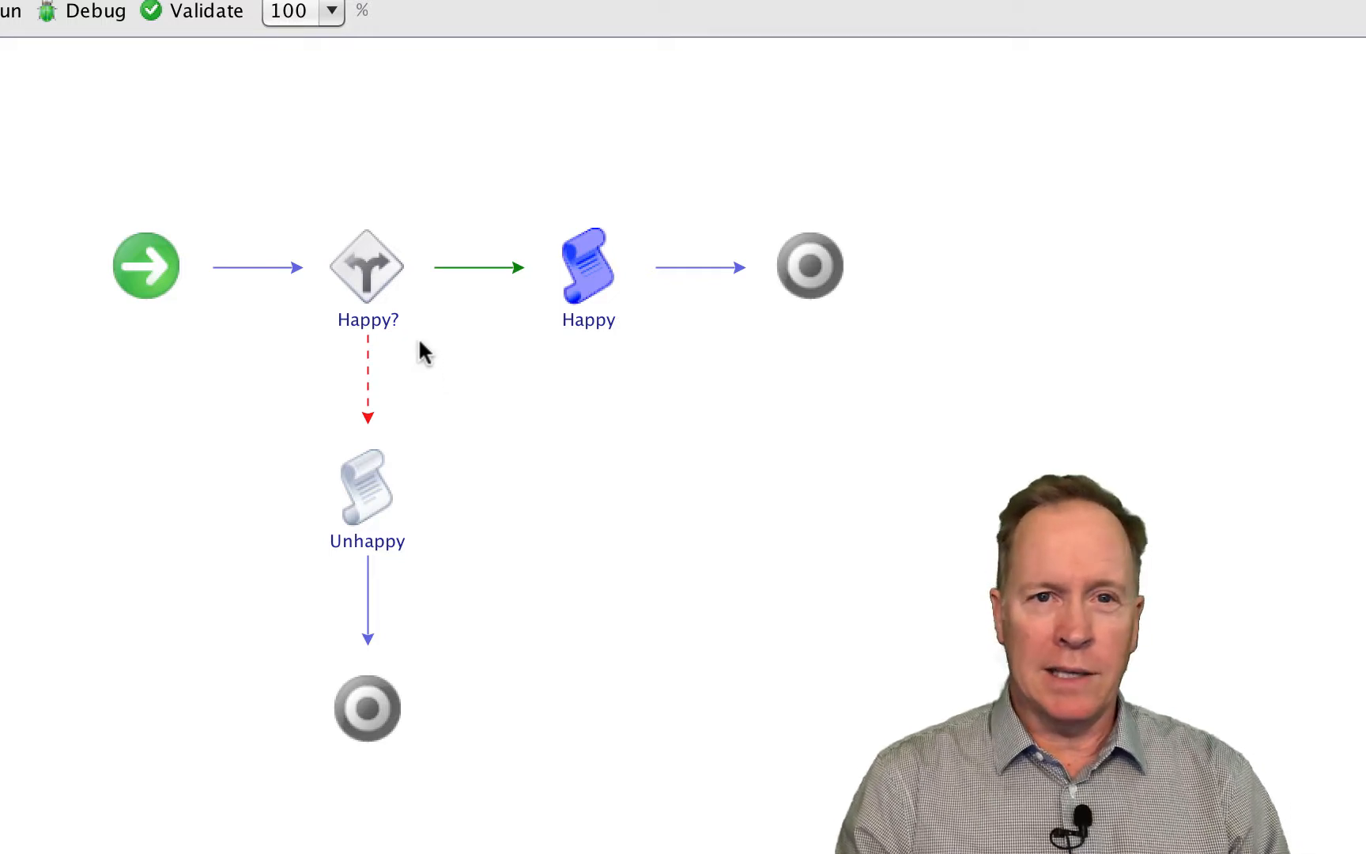
- Inspect the Happy? decision element's success and failure targets and its decision condition
{"action": "mouse_move", "coordinate": [320, 313]}
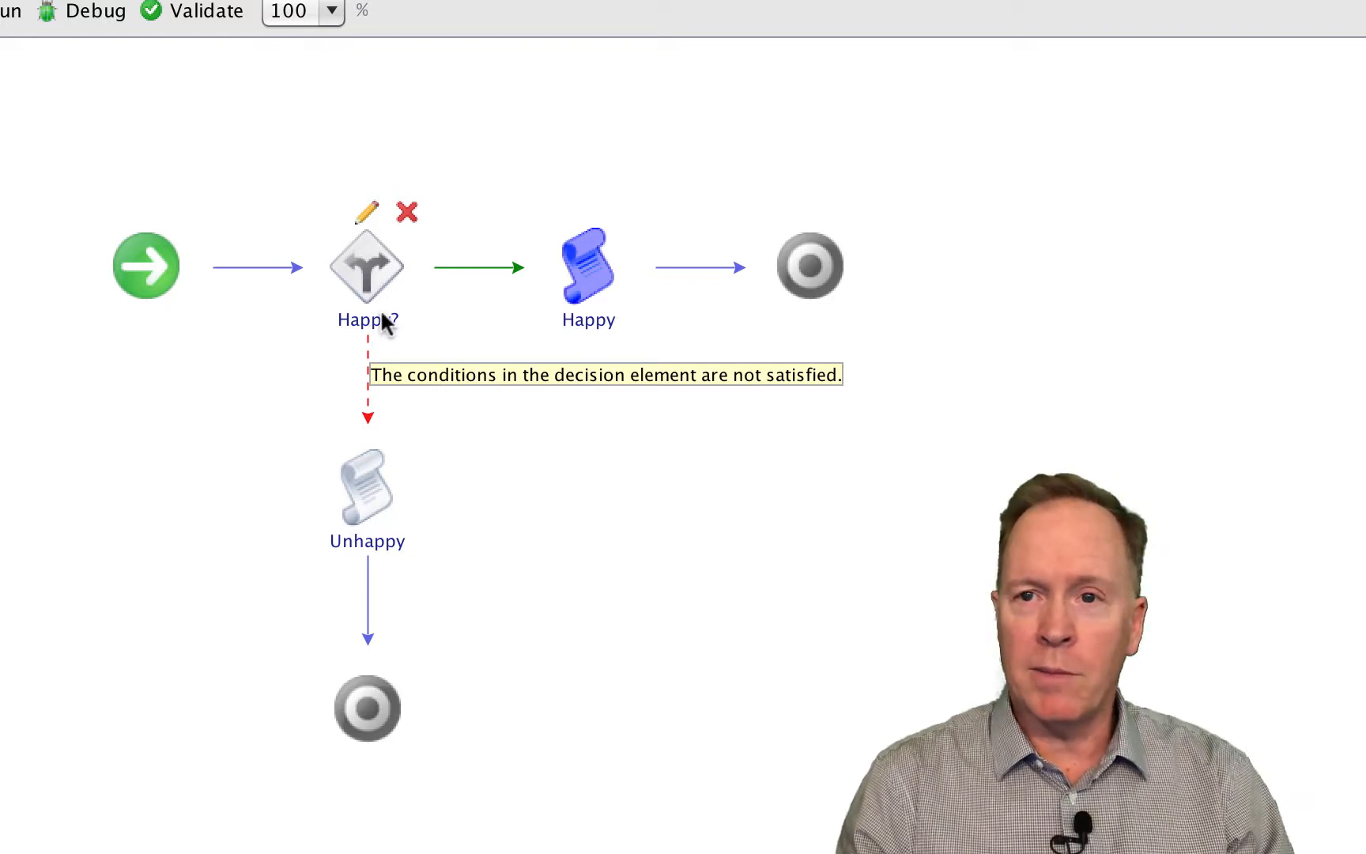
{"action": "left_click", "coordinate": [370, 216]}
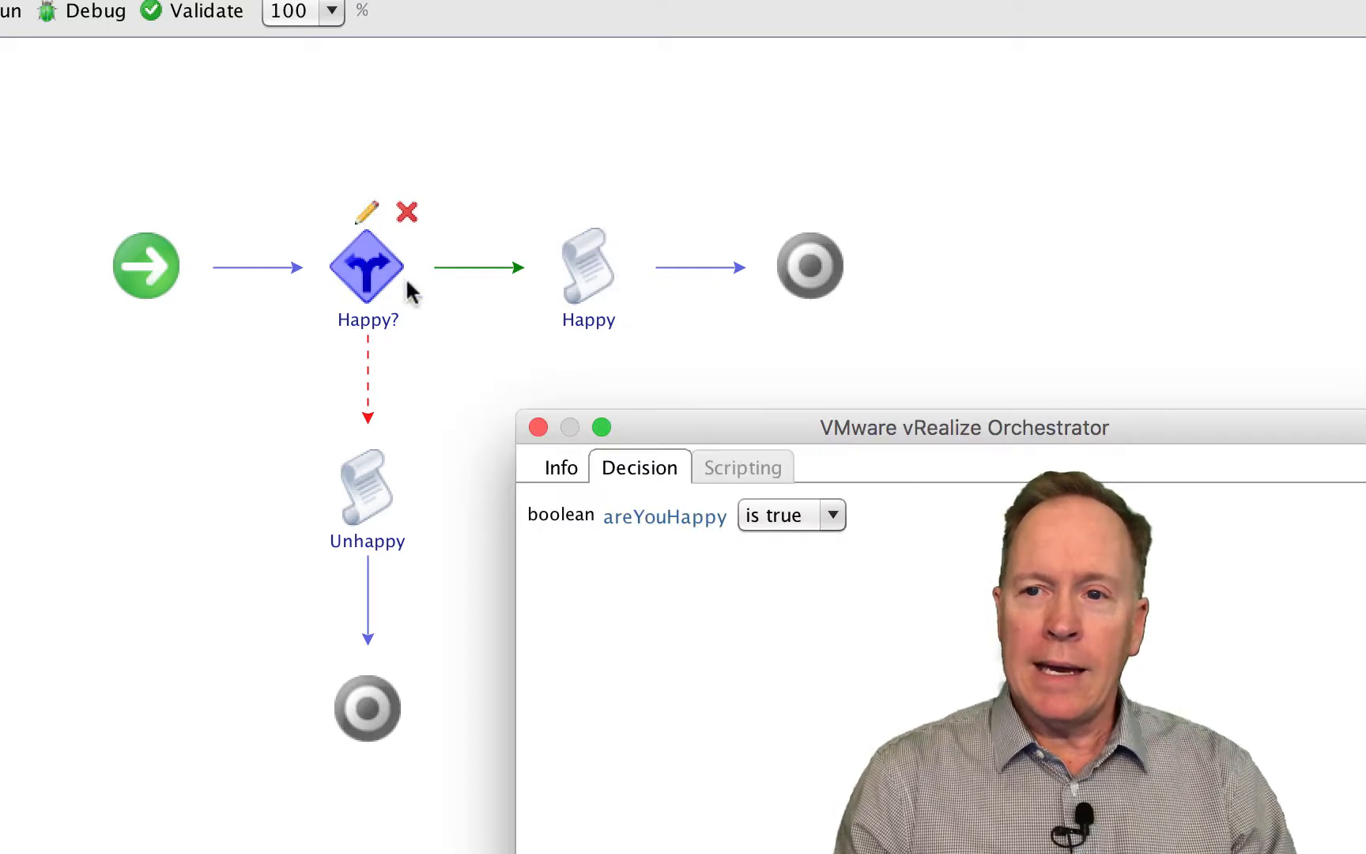
{"action": "left_click", "coordinate": [567, 472]}
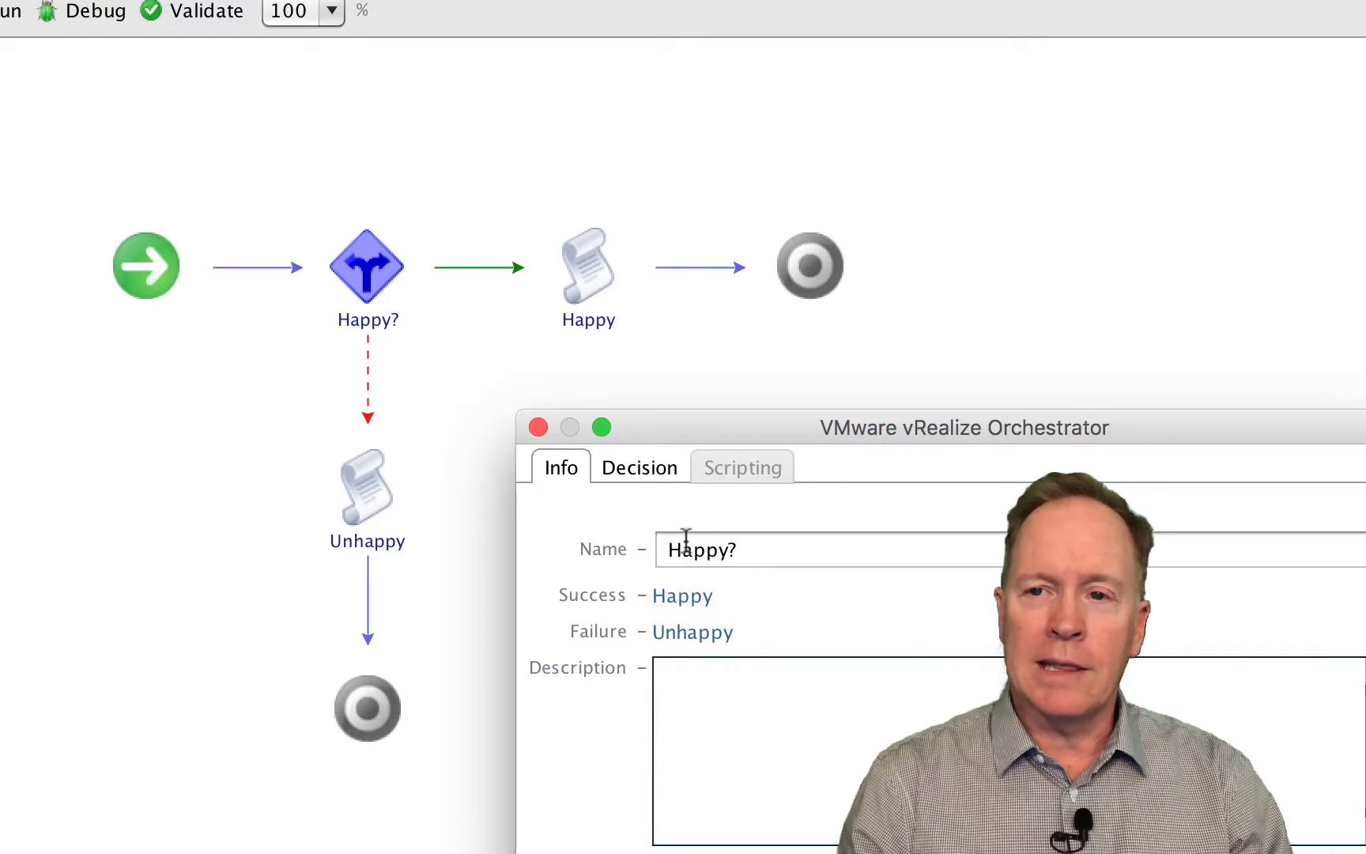
{"action": "mouse_move", "coordinate": [375, 305]}
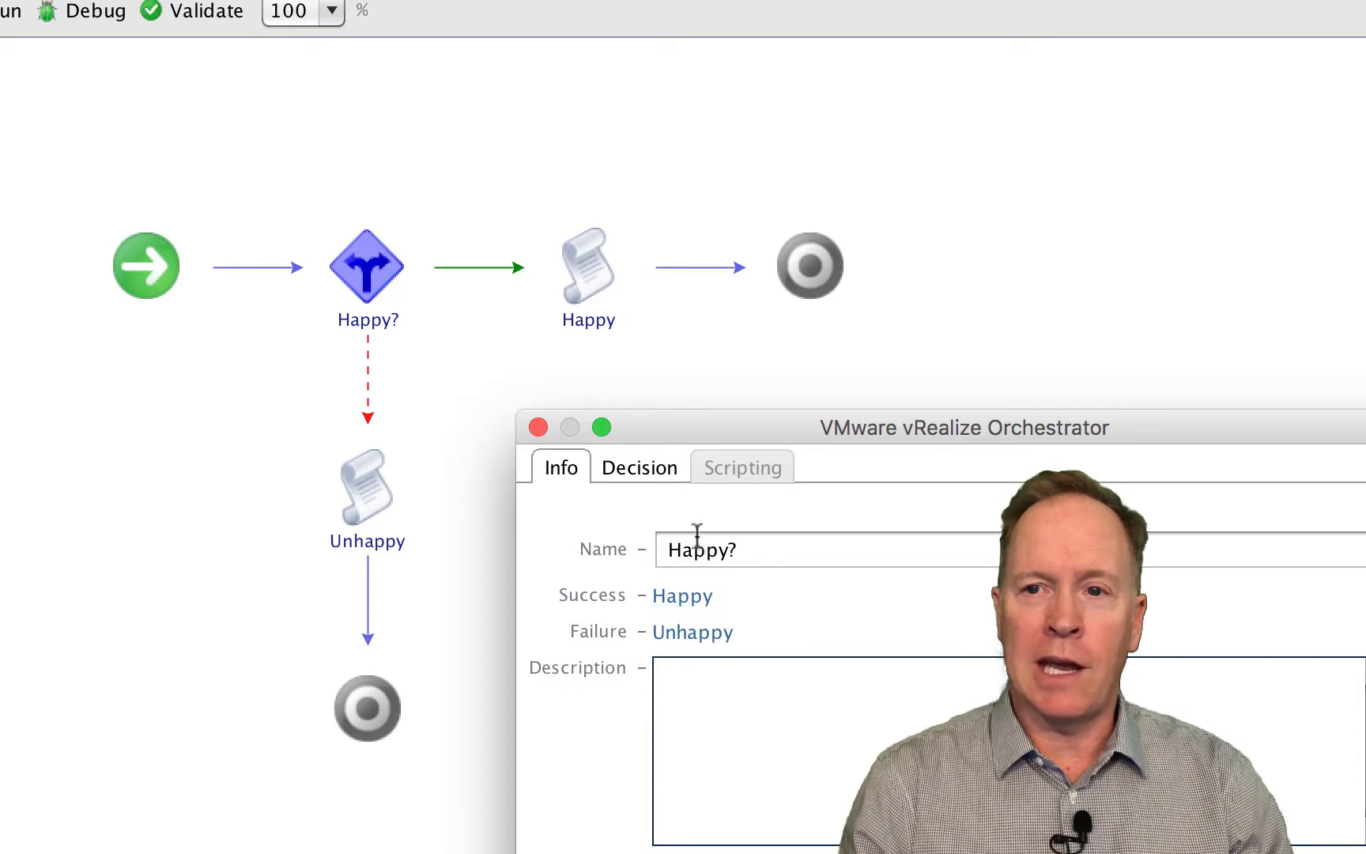
{"action": "mouse_move", "coordinate": [369, 273]}
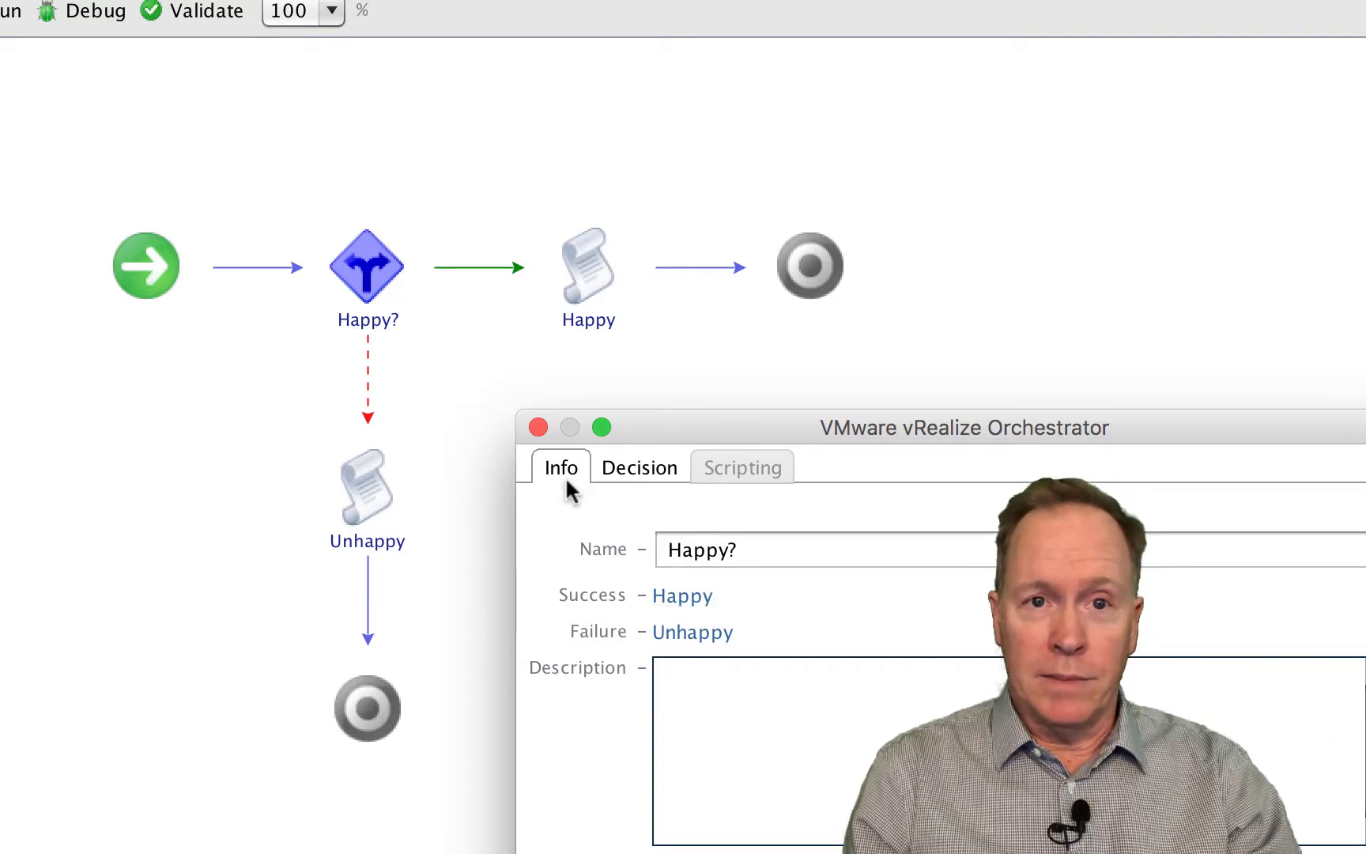
{"action": "left_click", "coordinate": [639, 474]}
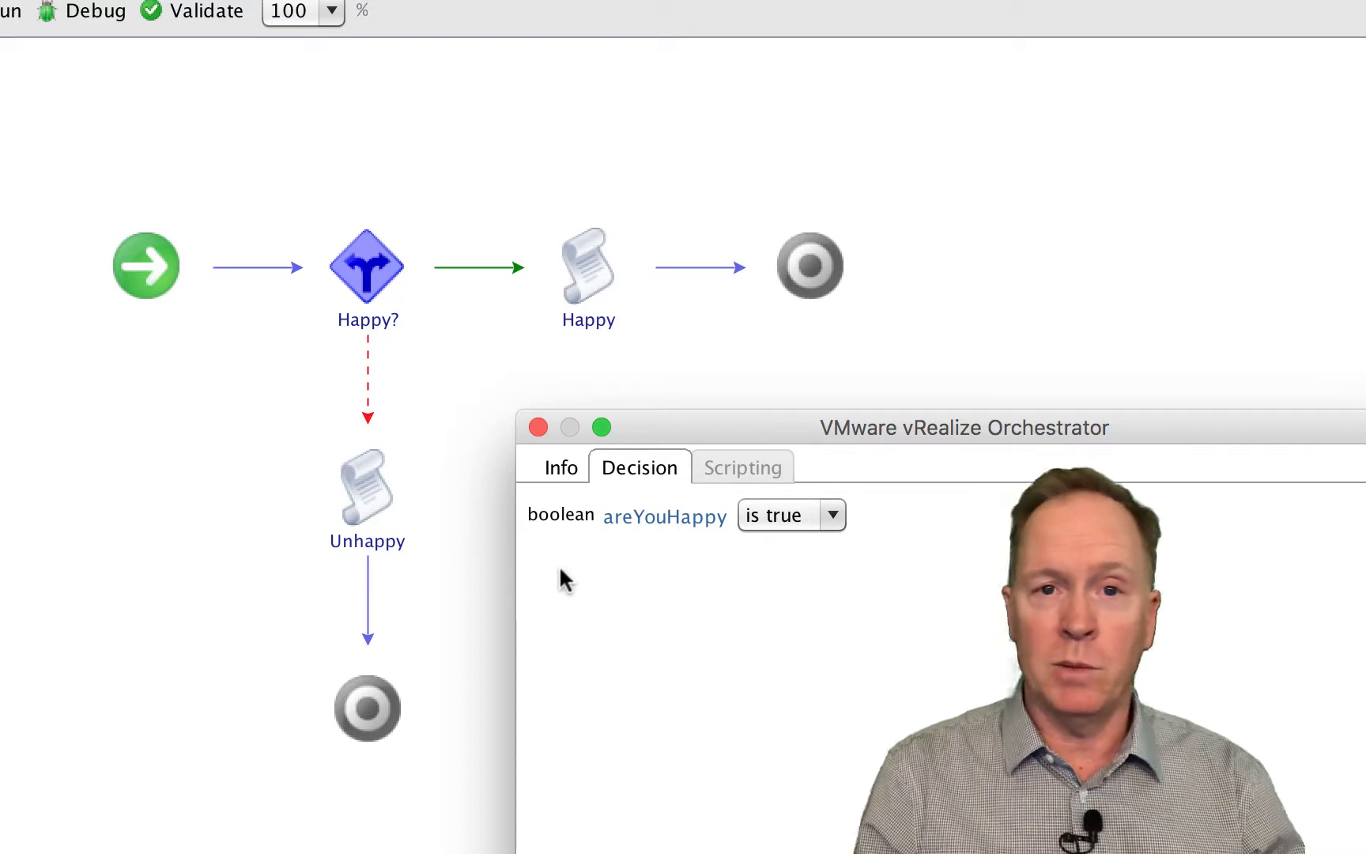
- Set the Happy? decision's areYouHappy condition to "is false"
{"action": "left_click", "coordinate": [834, 515]}
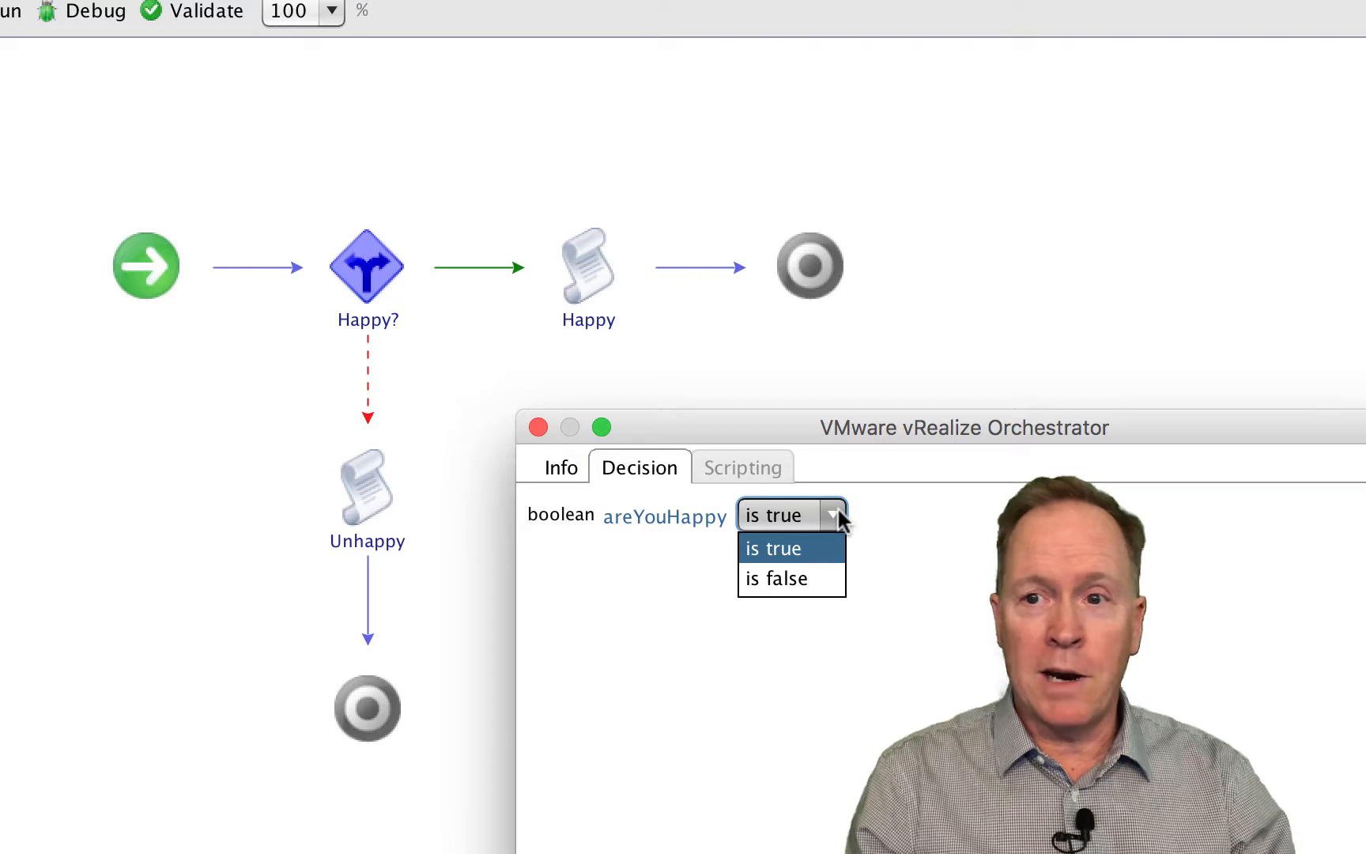
{"action": "left_click", "coordinate": [747, 719]}
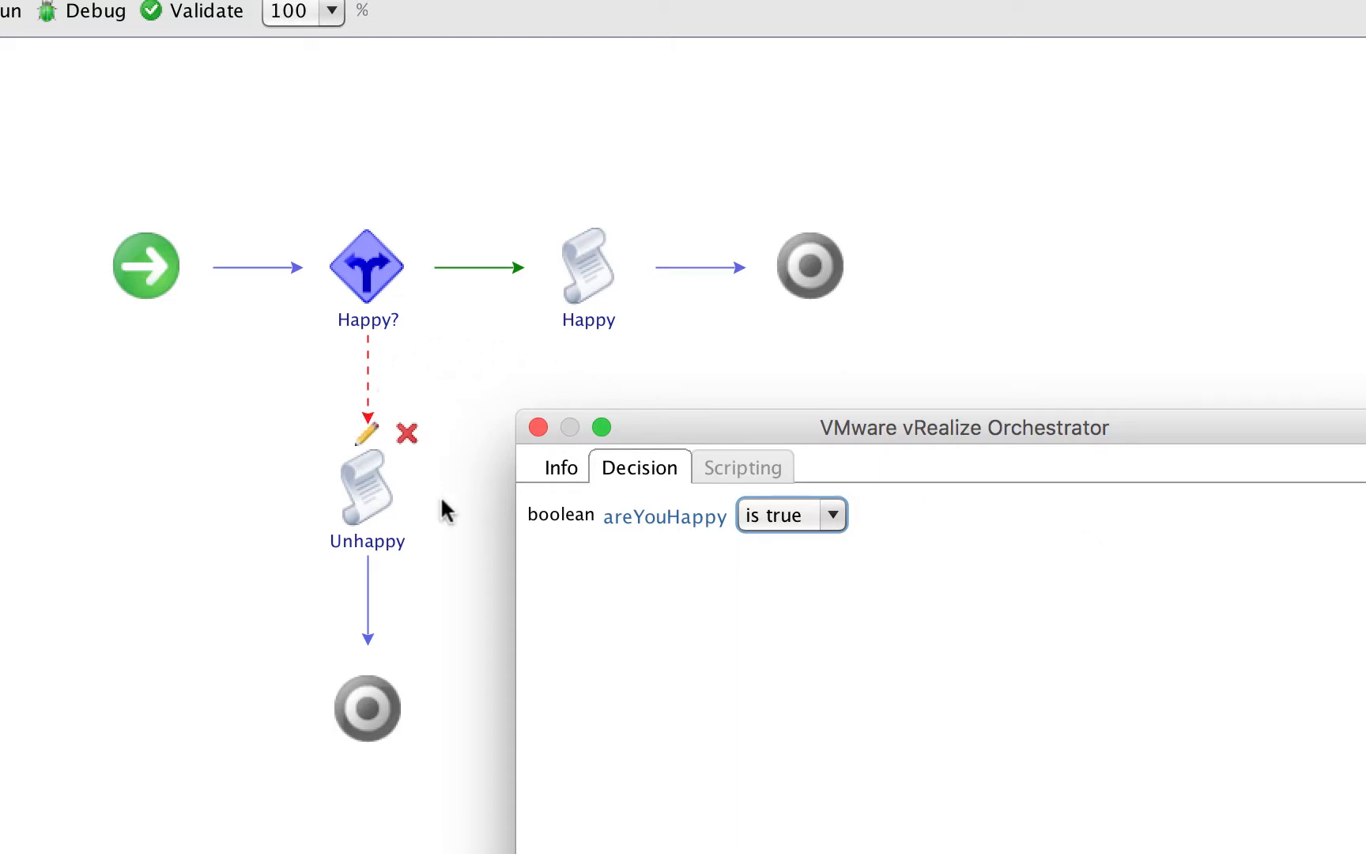
{"action": "left_click", "coordinate": [836, 513]}
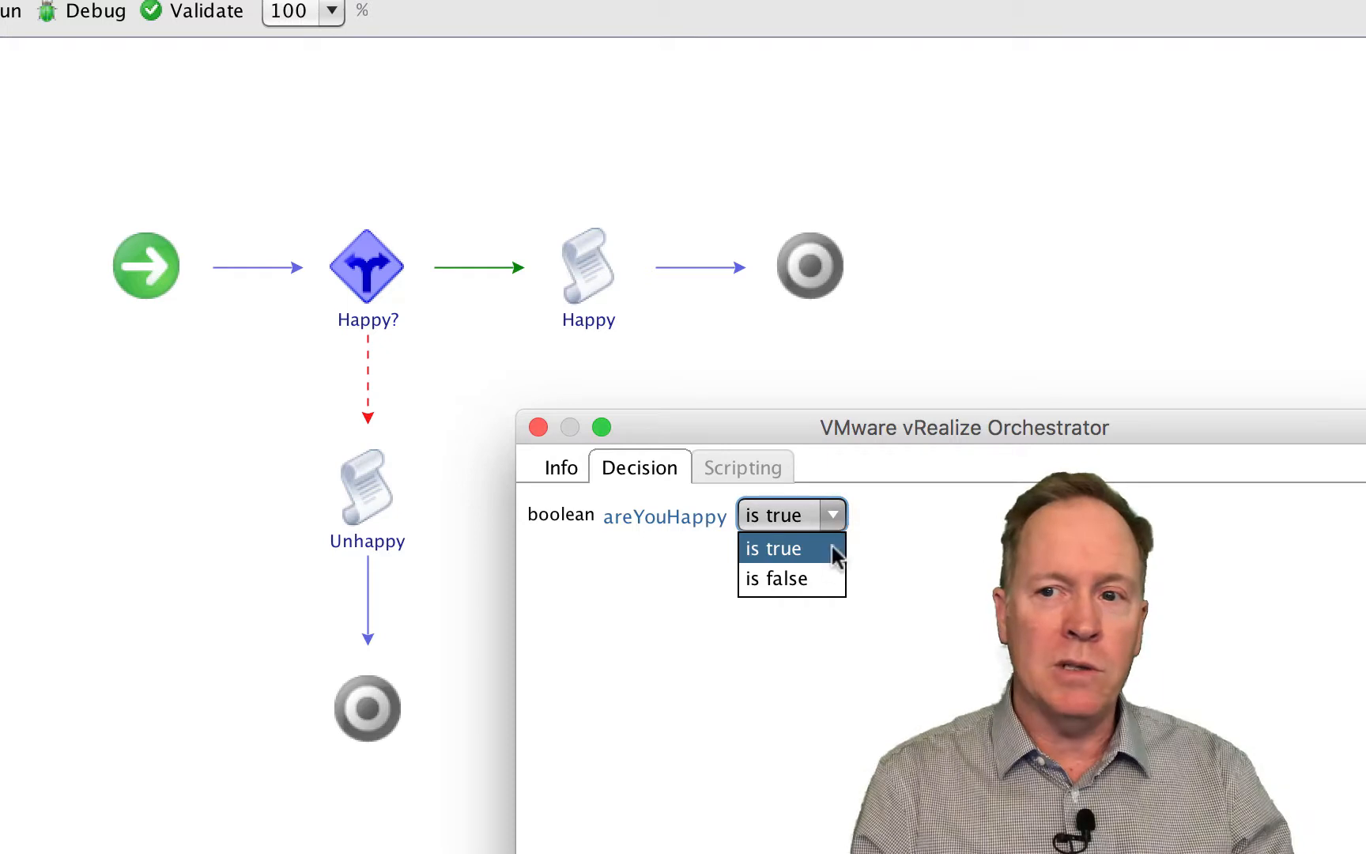
{"action": "left_click", "coordinate": [825, 570]}
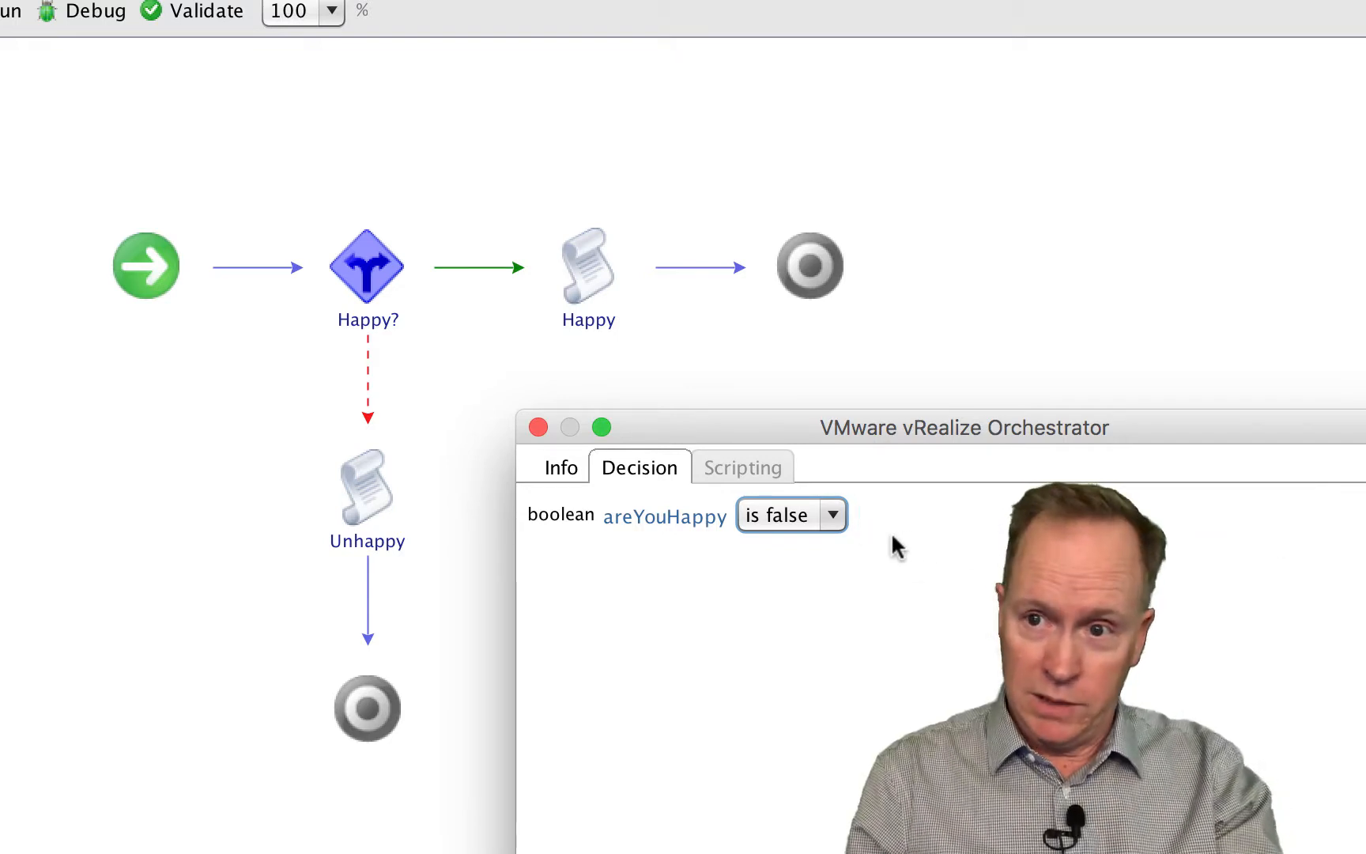
- Set the areYouHappy condition back to "is true" and close the Happy? decision's editor
{"action": "left_click", "coordinate": [840, 515]}
{"action": "left_click", "coordinate": [816, 546]}
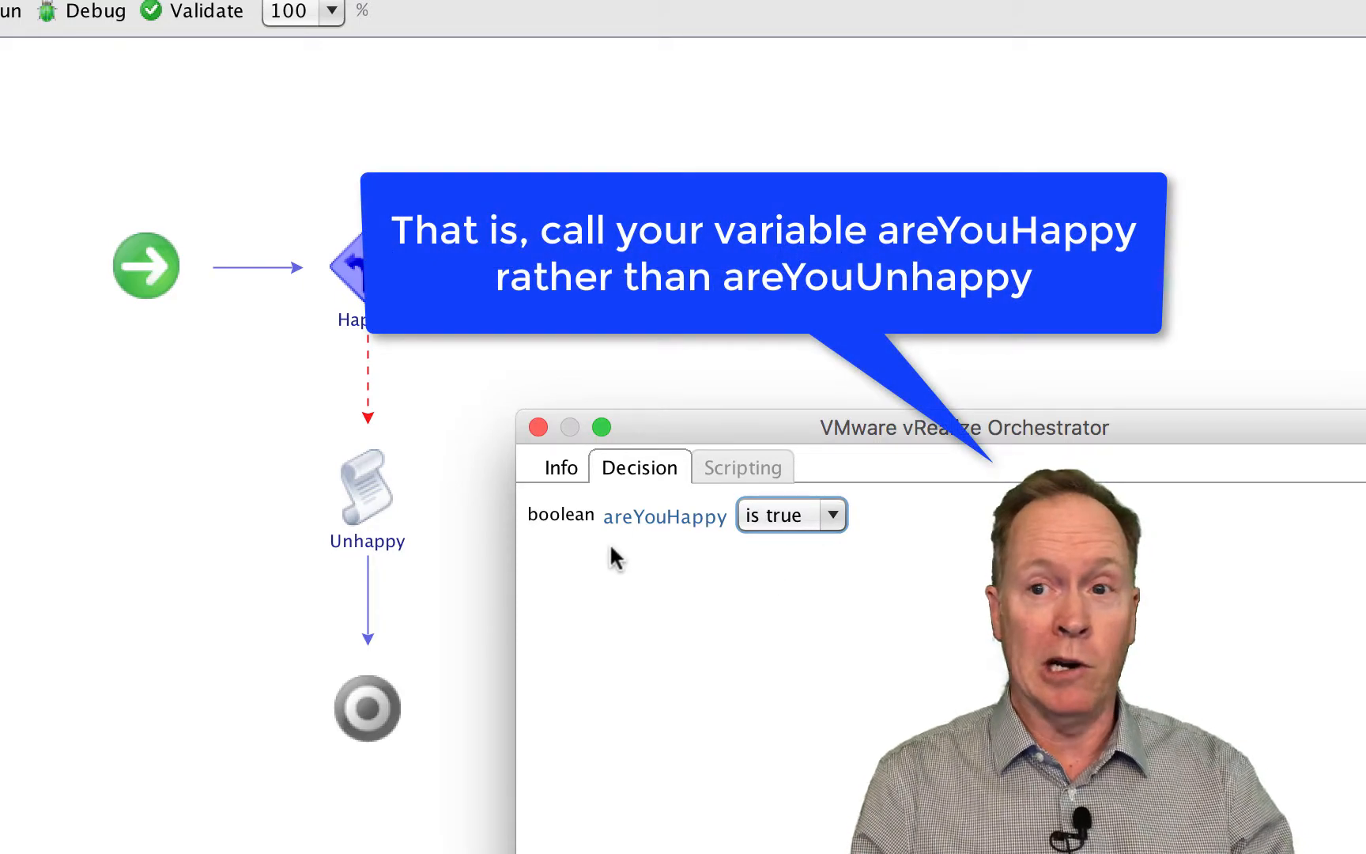
{"action": "left_click", "coordinate": [834, 516]}
{"action": "left_click", "coordinate": [763, 548]}
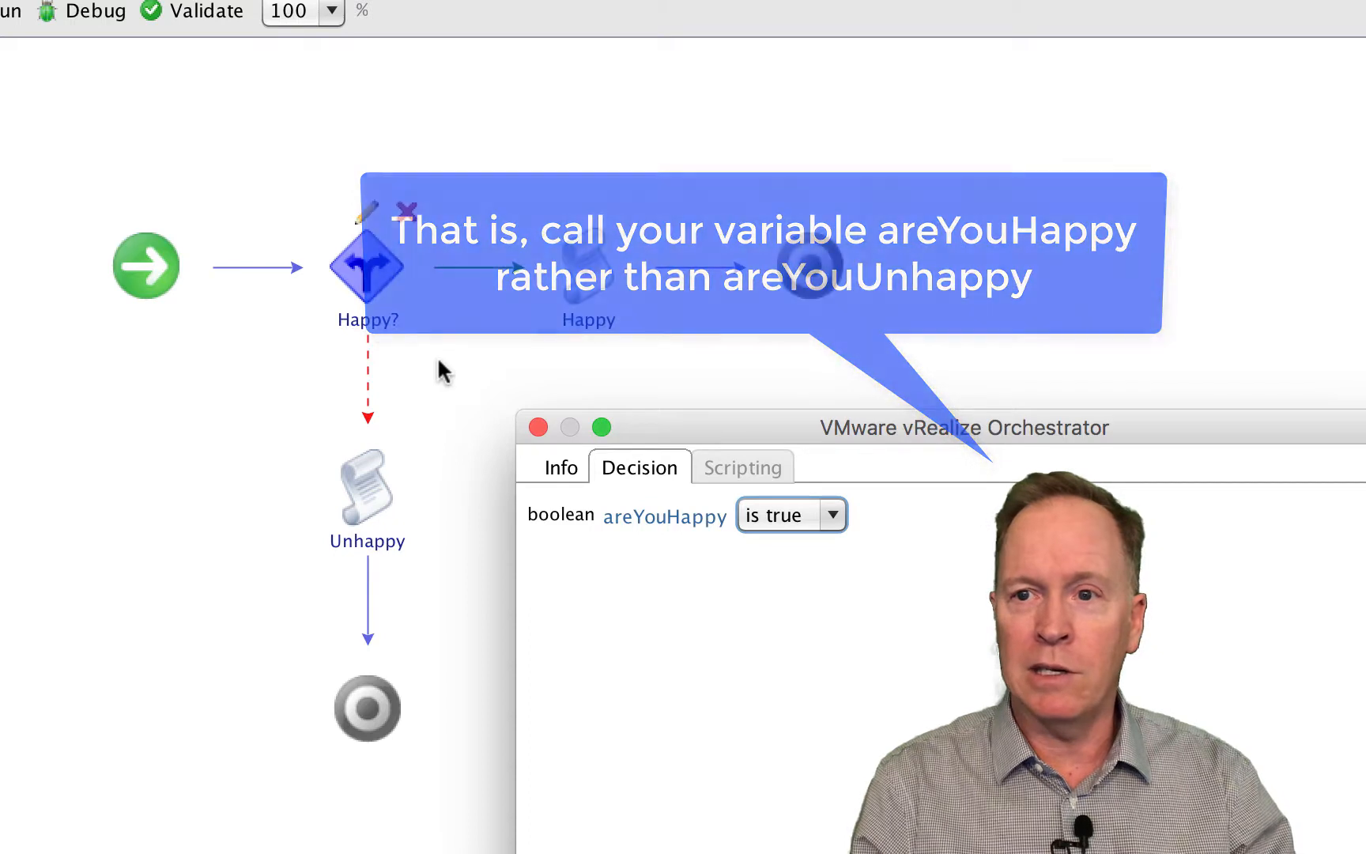
{"action": "left_click", "coordinate": [538, 428]}
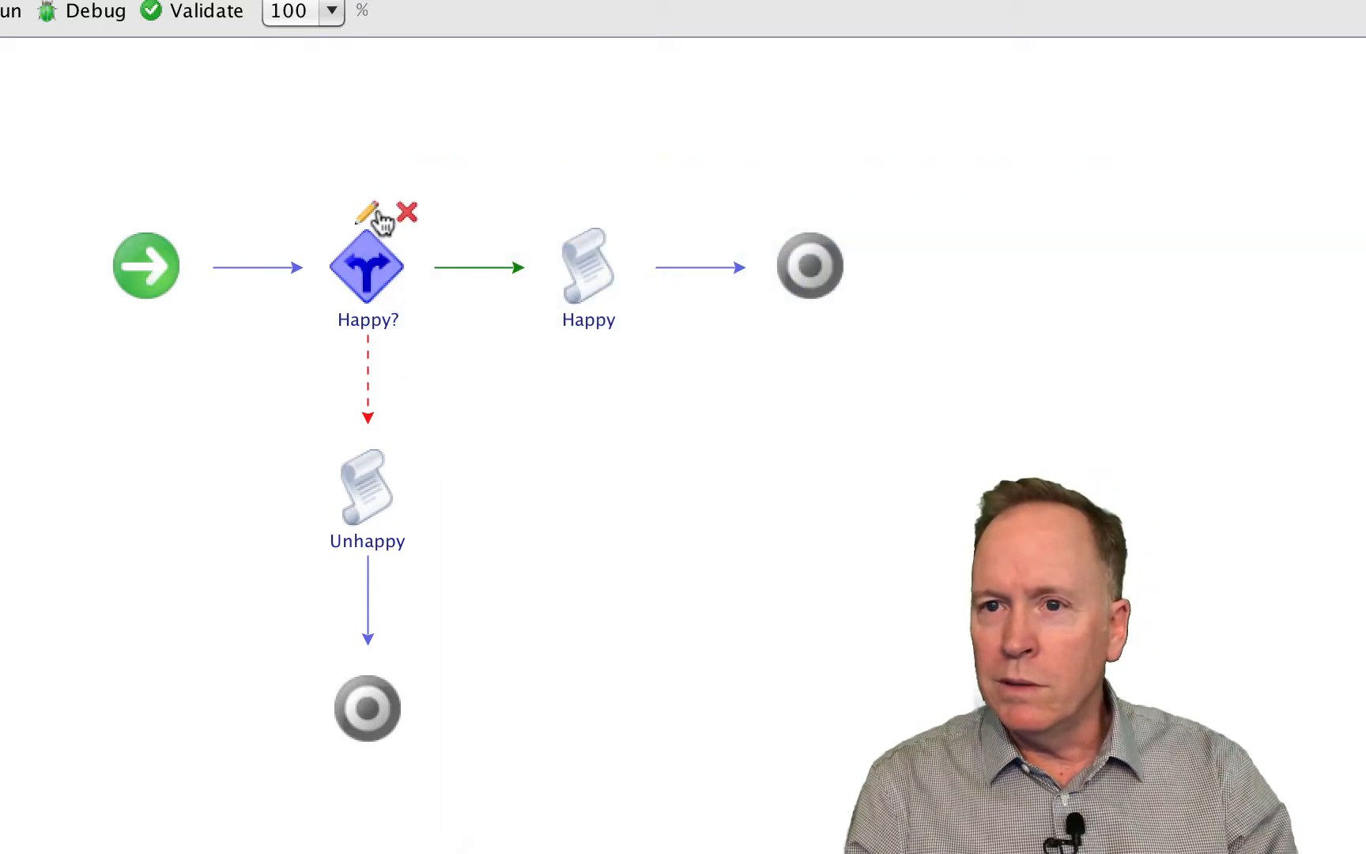
{"action": "left_click", "coordinate": [367, 212]}
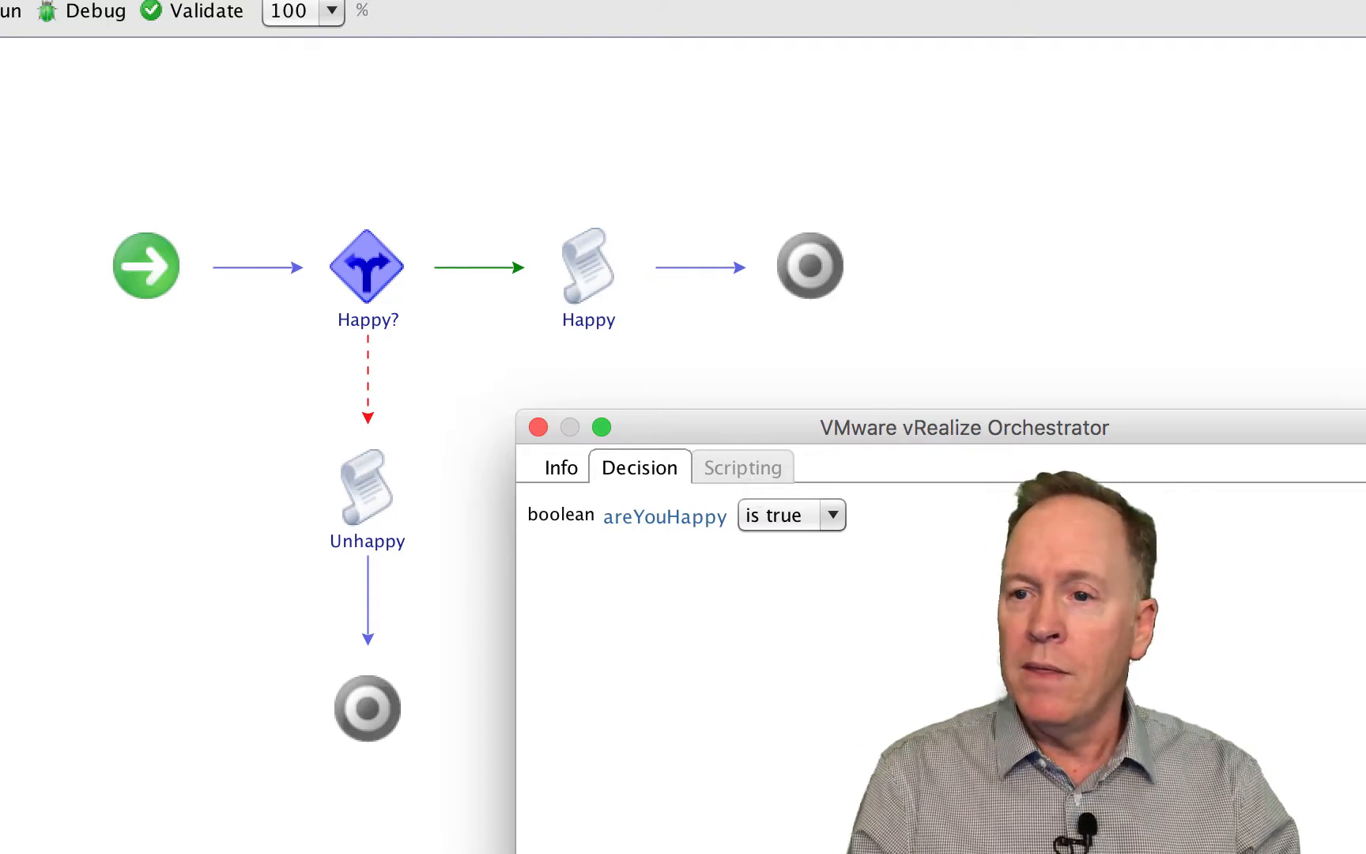
{"action": "key", "text": "Escape"}
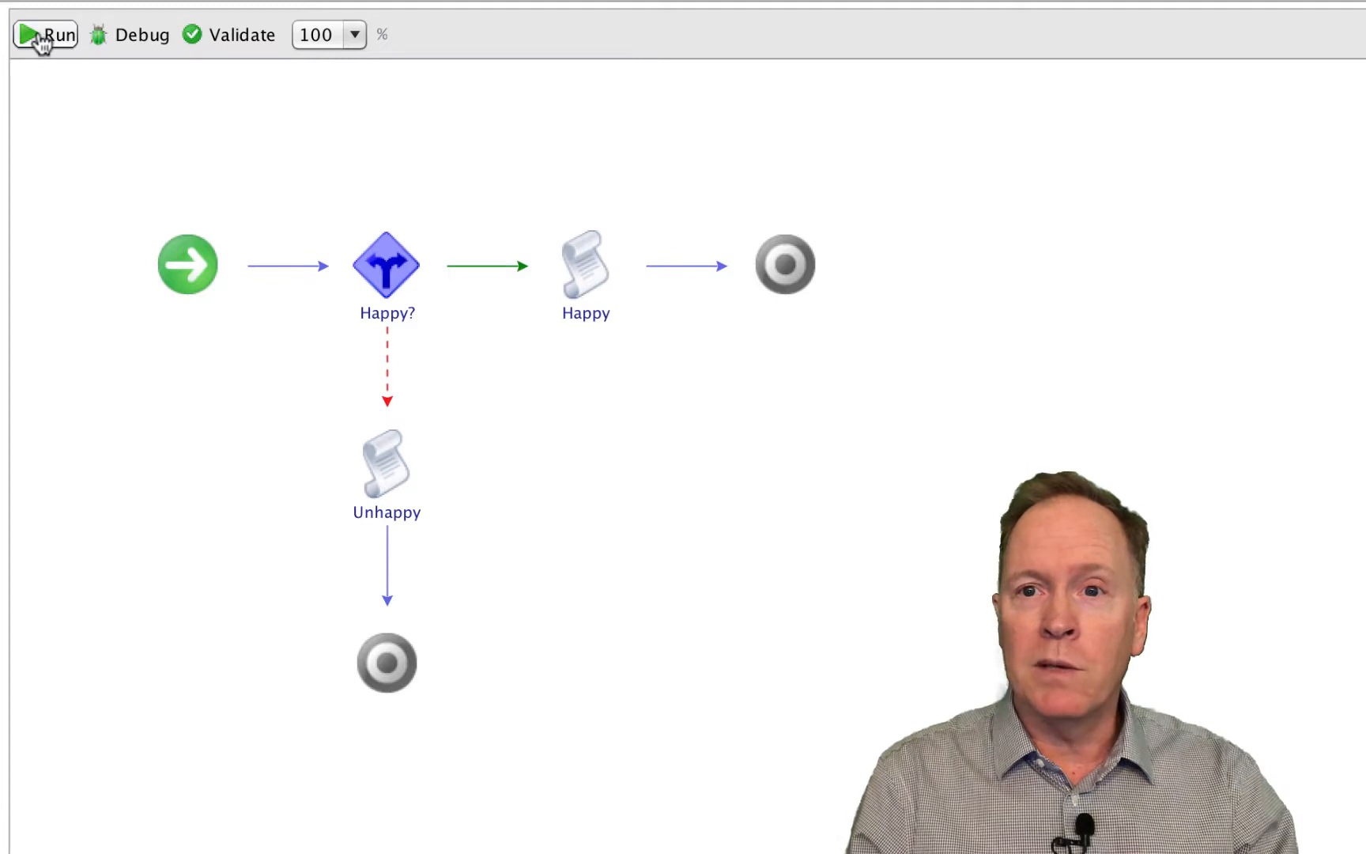
- Run the Are You Happy workflow with "Are you happy?" answered Yes
{"action": "left_click", "coordinate": [40, 41]}
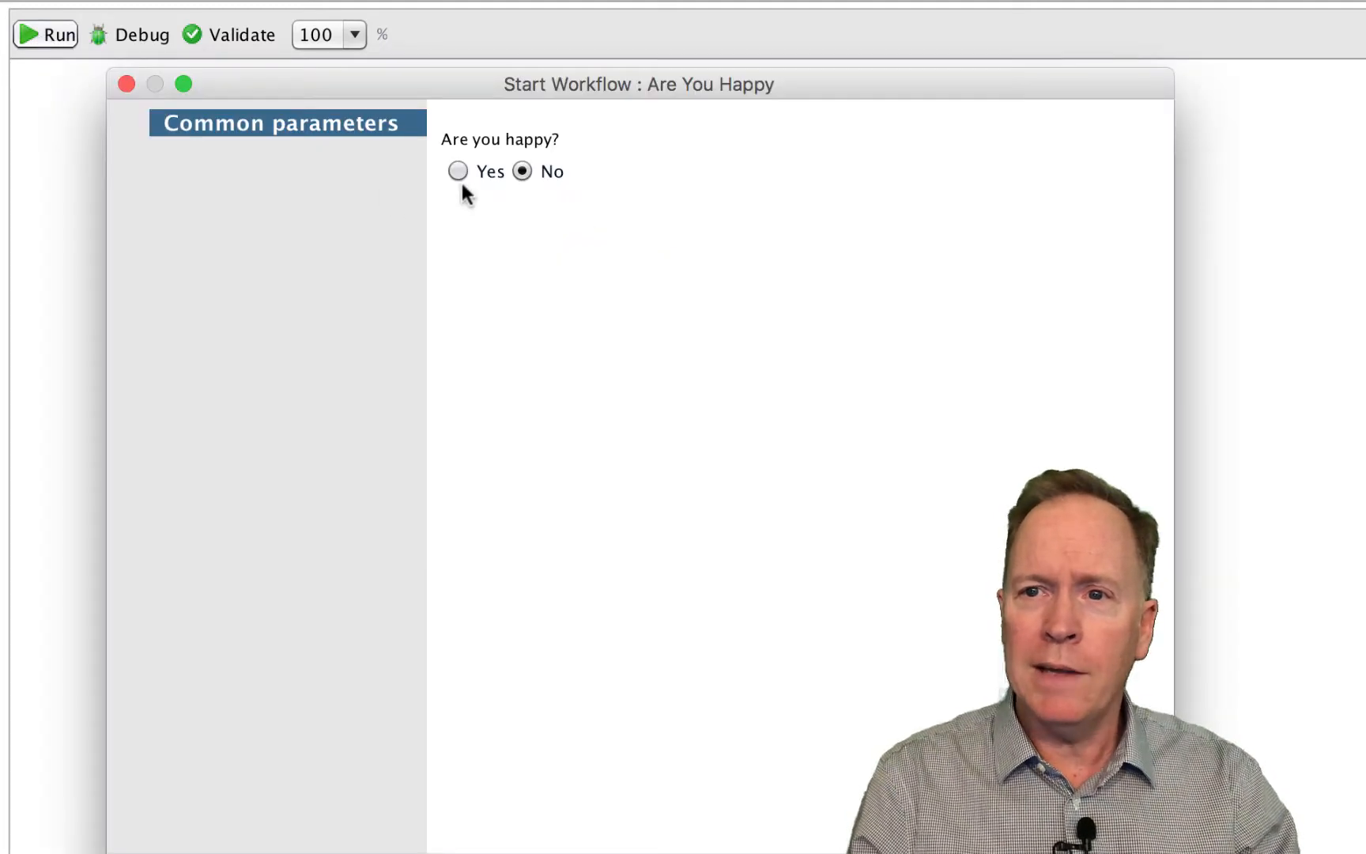
{"action": "left_click", "coordinate": [460, 173]}
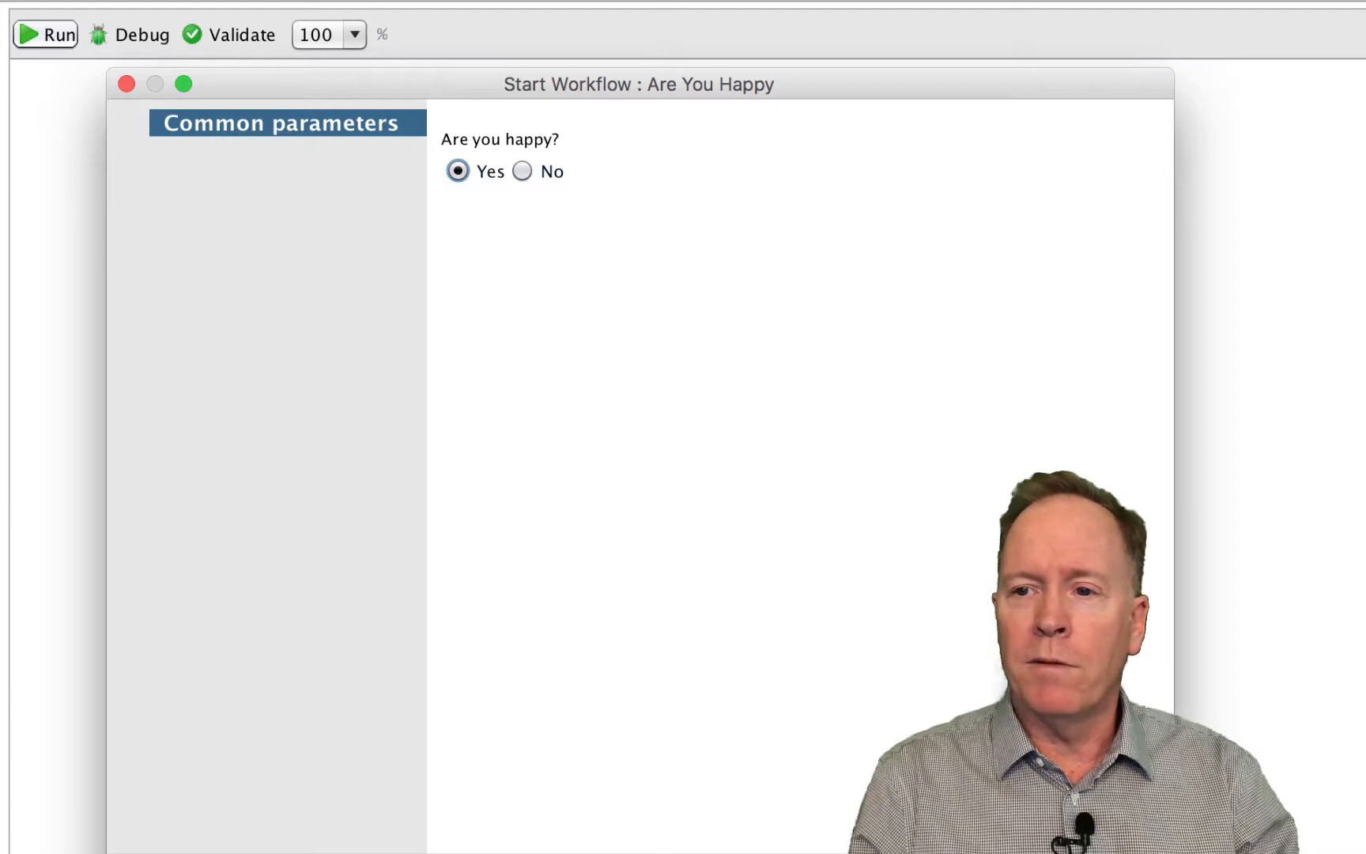
{"action": "left_click", "coordinate": [1107, 850]}
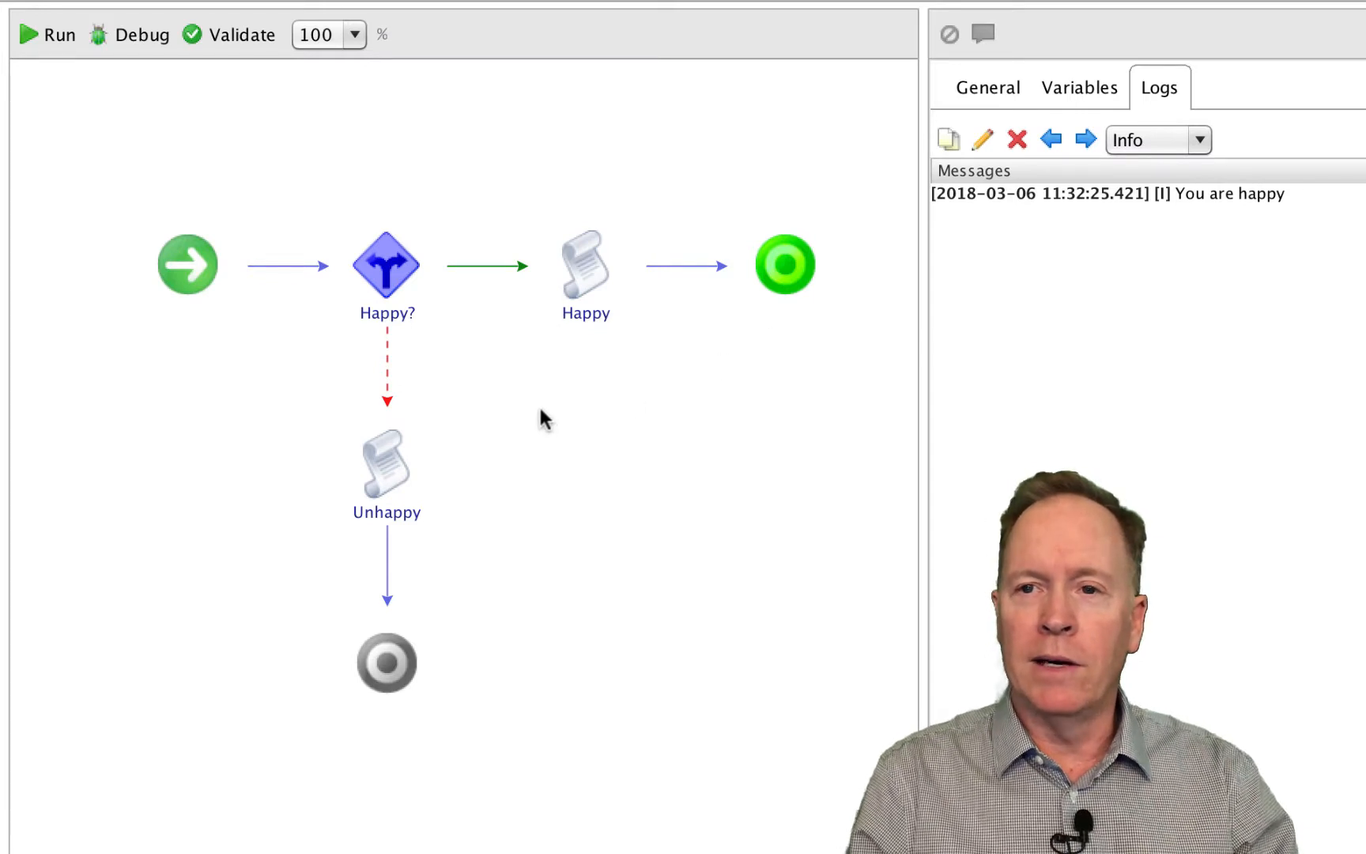
- Run the Are You Happy workflow again with "Are you happy?" answered No
{"action": "left_click", "coordinate": [47, 37]}
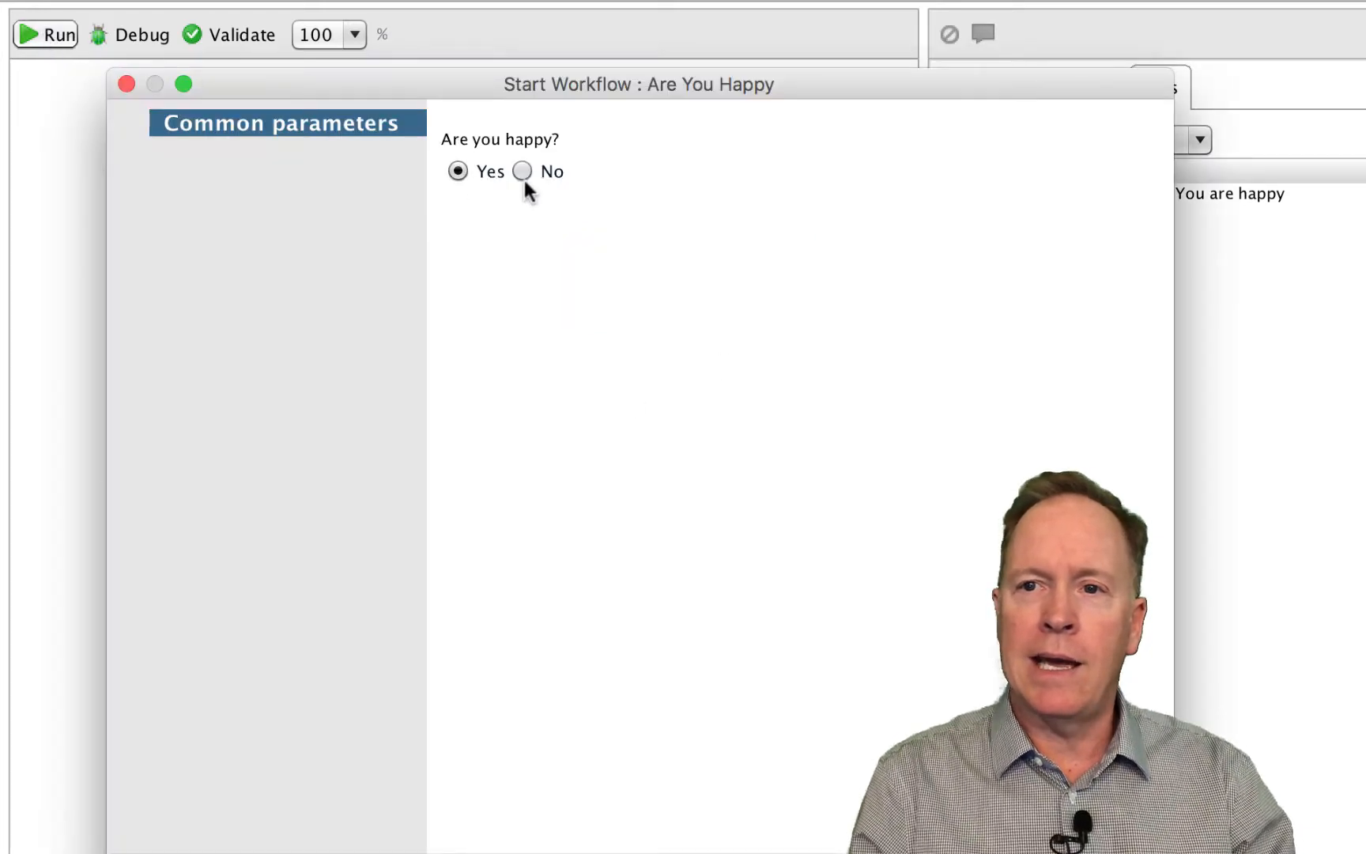
{"action": "left_click", "coordinate": [522, 171]}
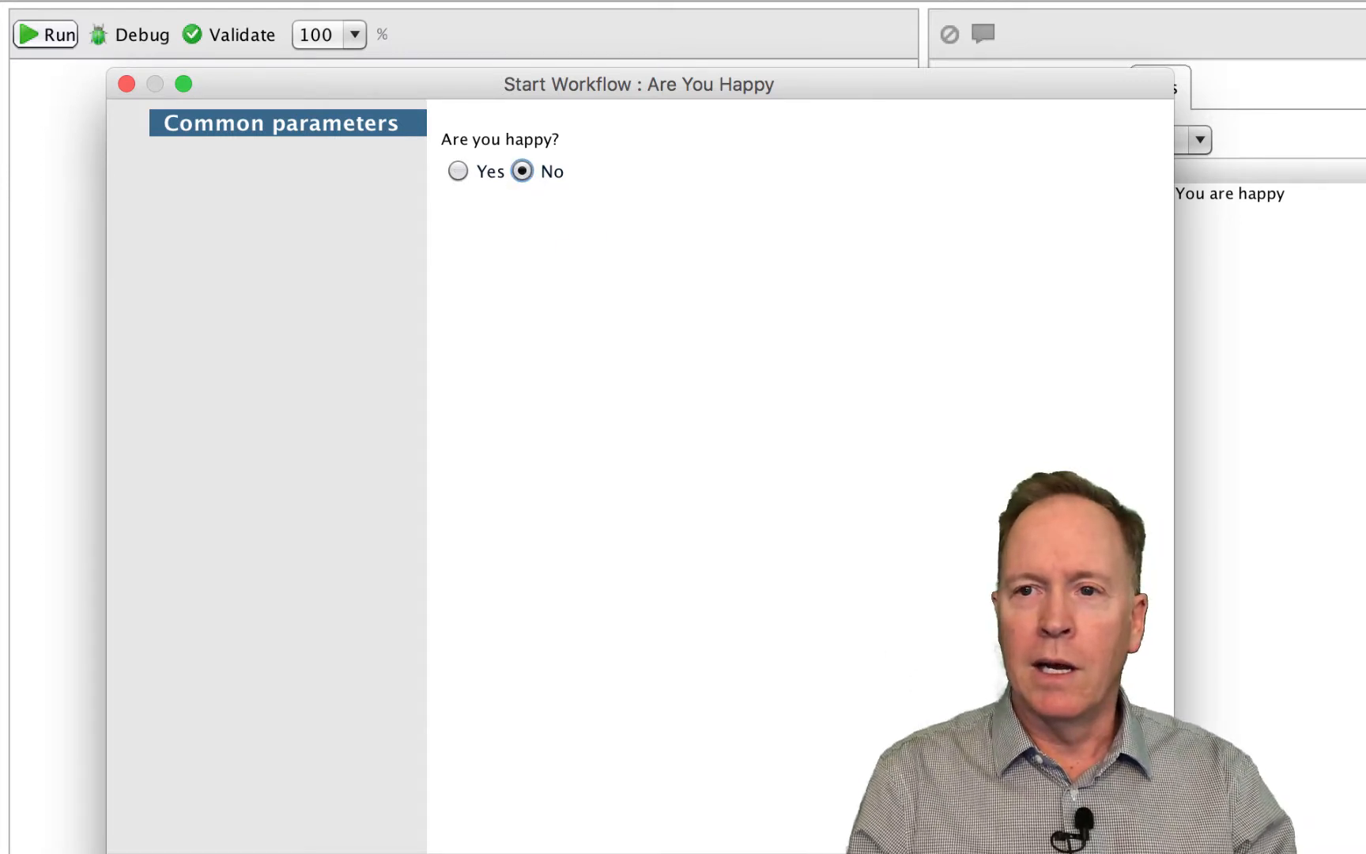
{"action": "key", "text": "Return"}
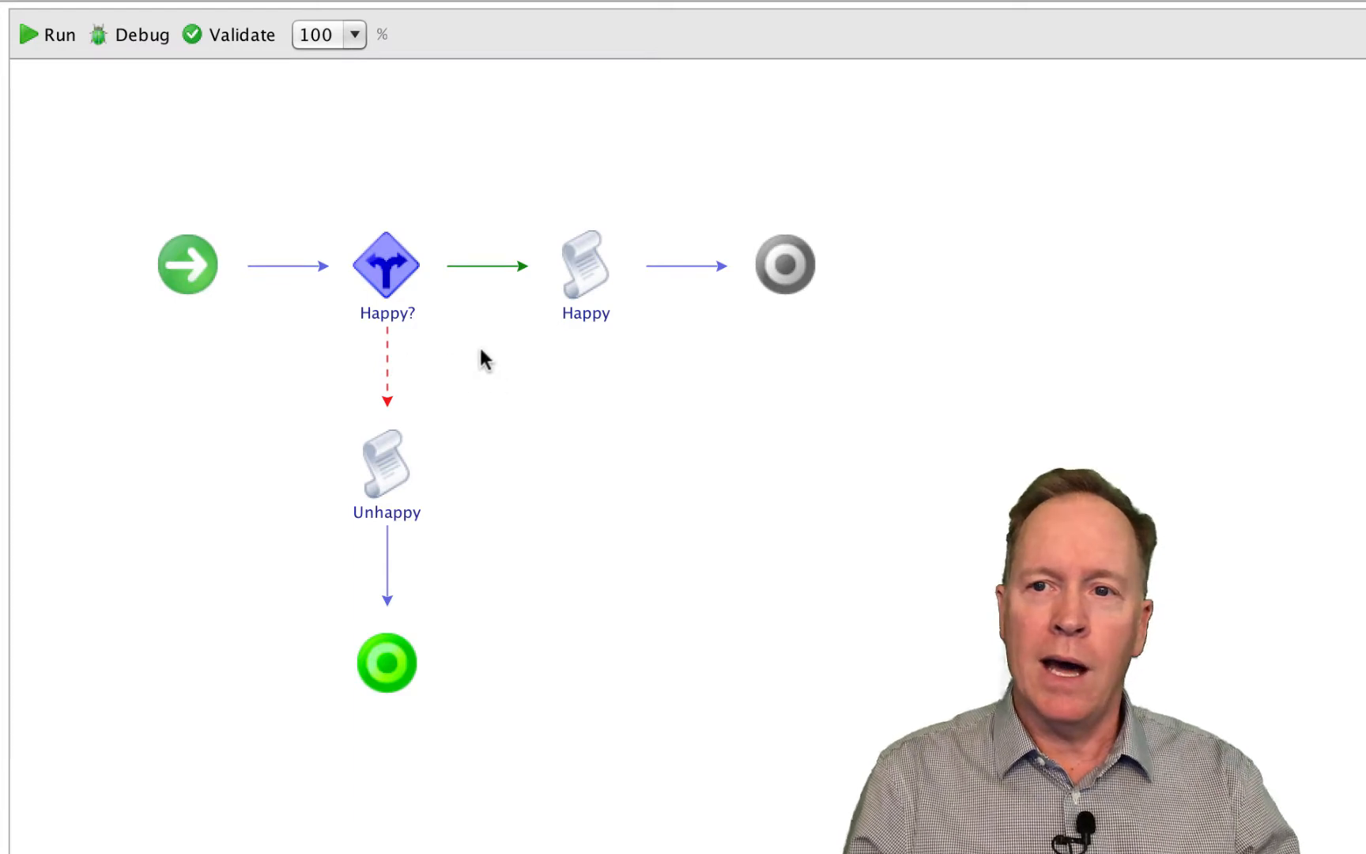
- Delete the success link between the Happy? decision and the Happy script
{"action": "mouse_move", "coordinate": [407, 251]}
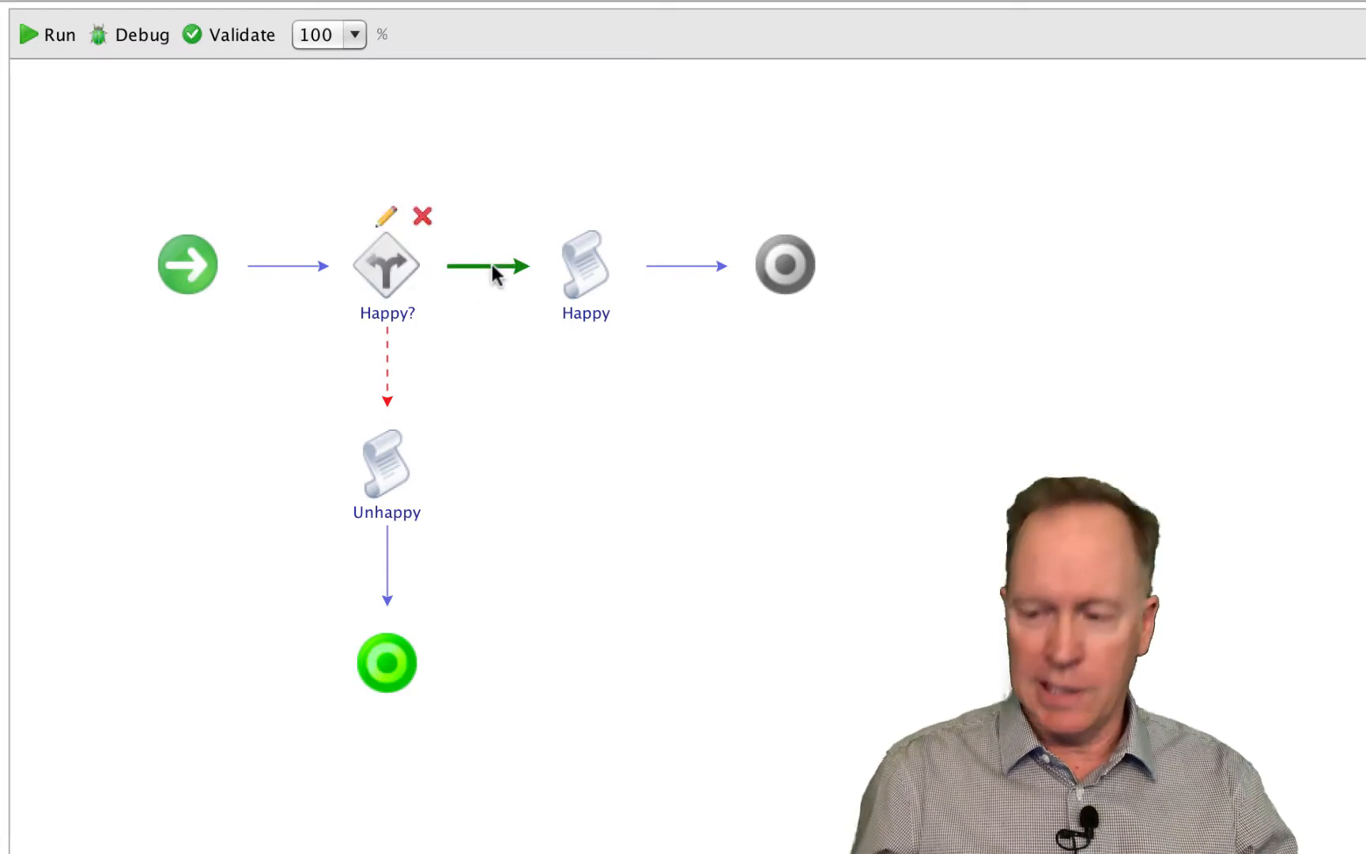
{"action": "right_click", "coordinate": [492, 269]}
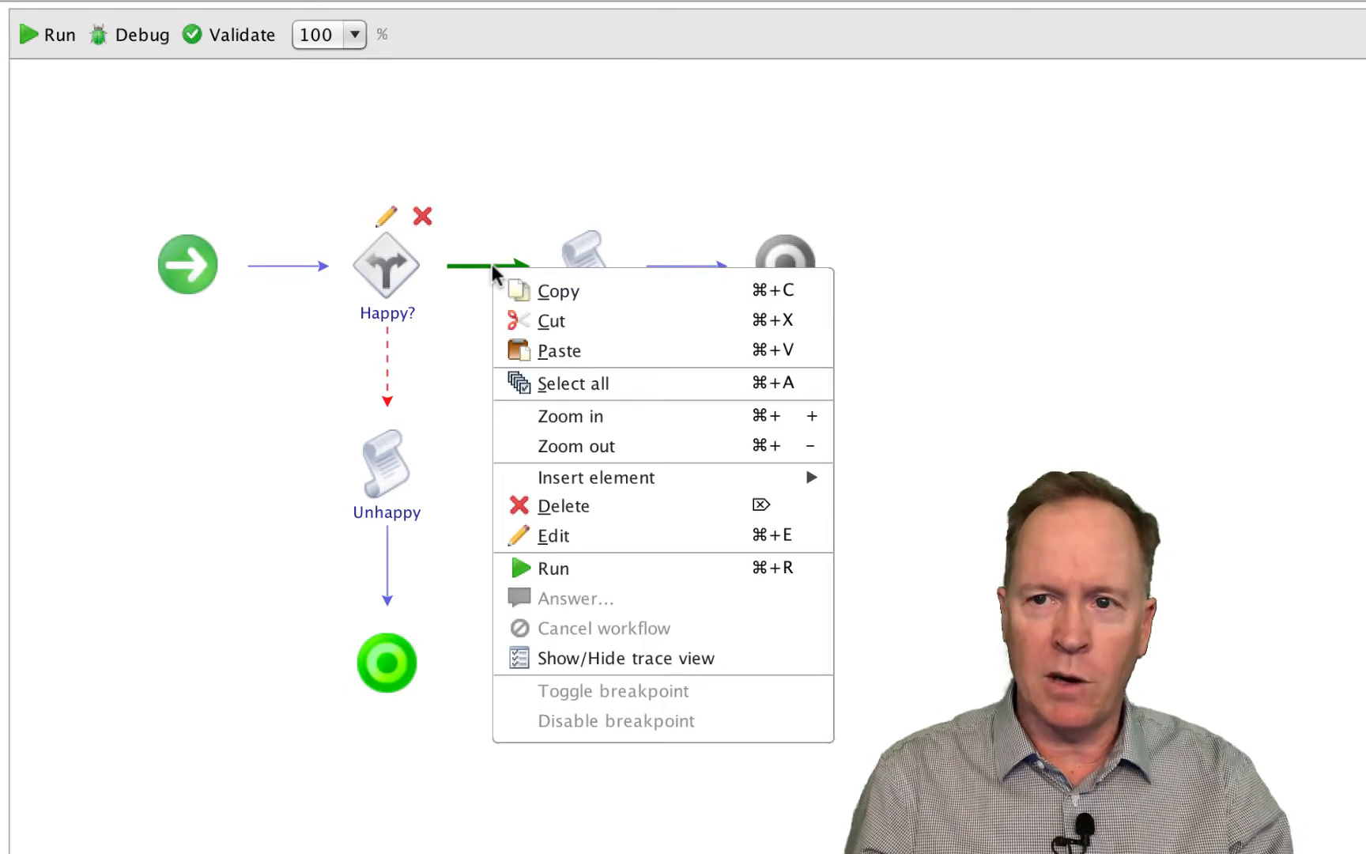
{"action": "left_click", "coordinate": [467, 294]}
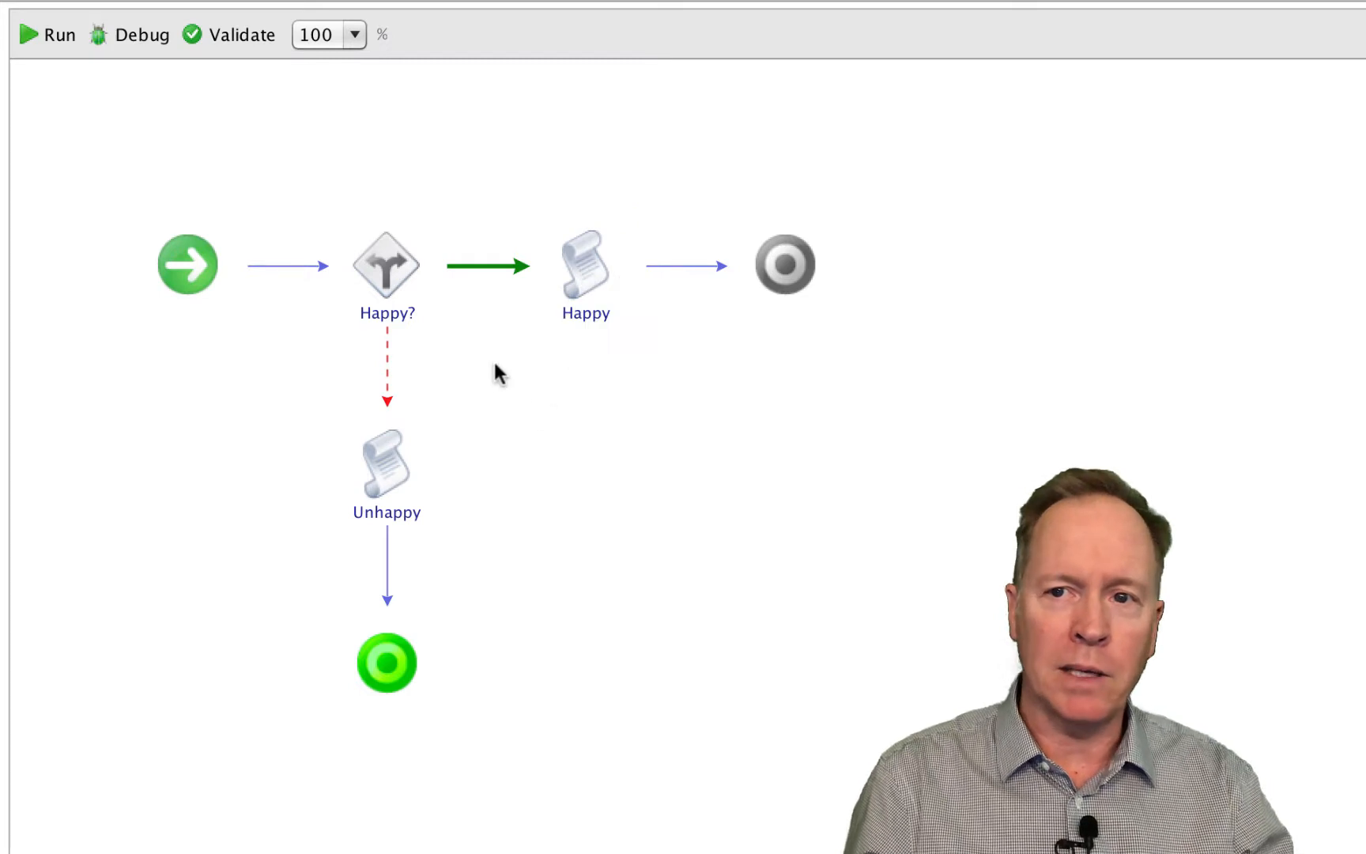
{"action": "right_click", "coordinate": [488, 265]}
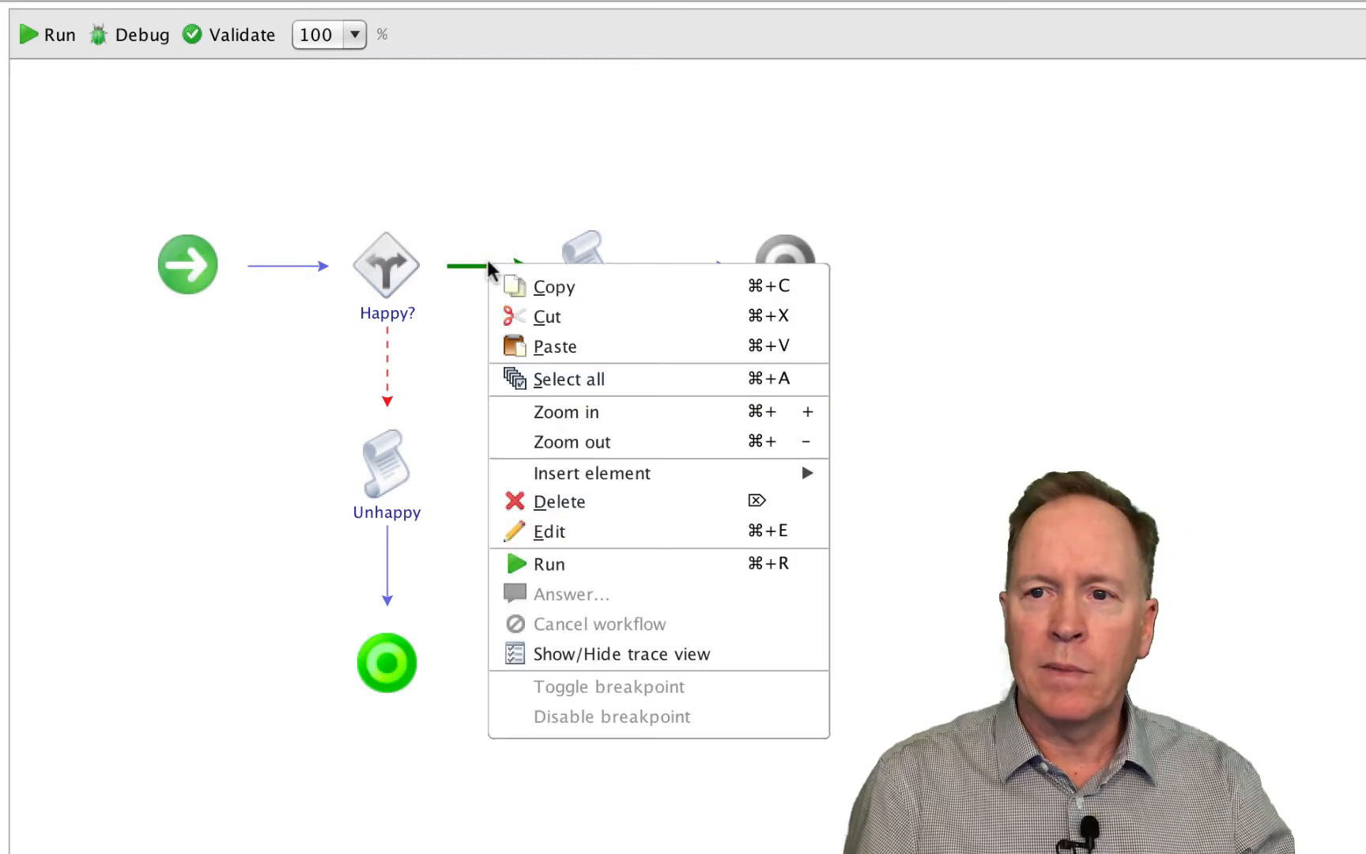
{"action": "left_click", "coordinate": [563, 504]}
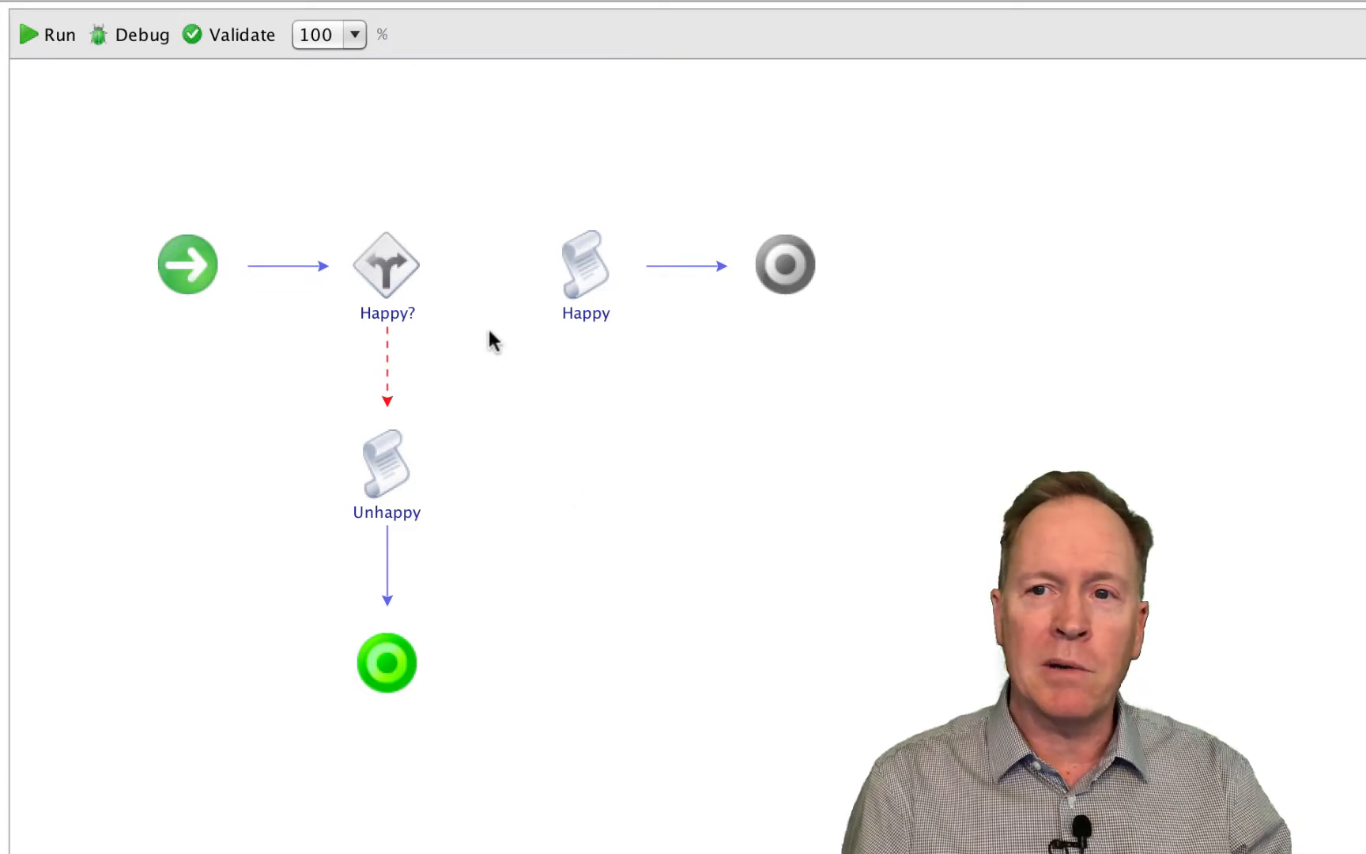
- Reconnect the Happy? decision's success branch to the Happy script
{"action": "mouse_move", "coordinate": [383, 263]}
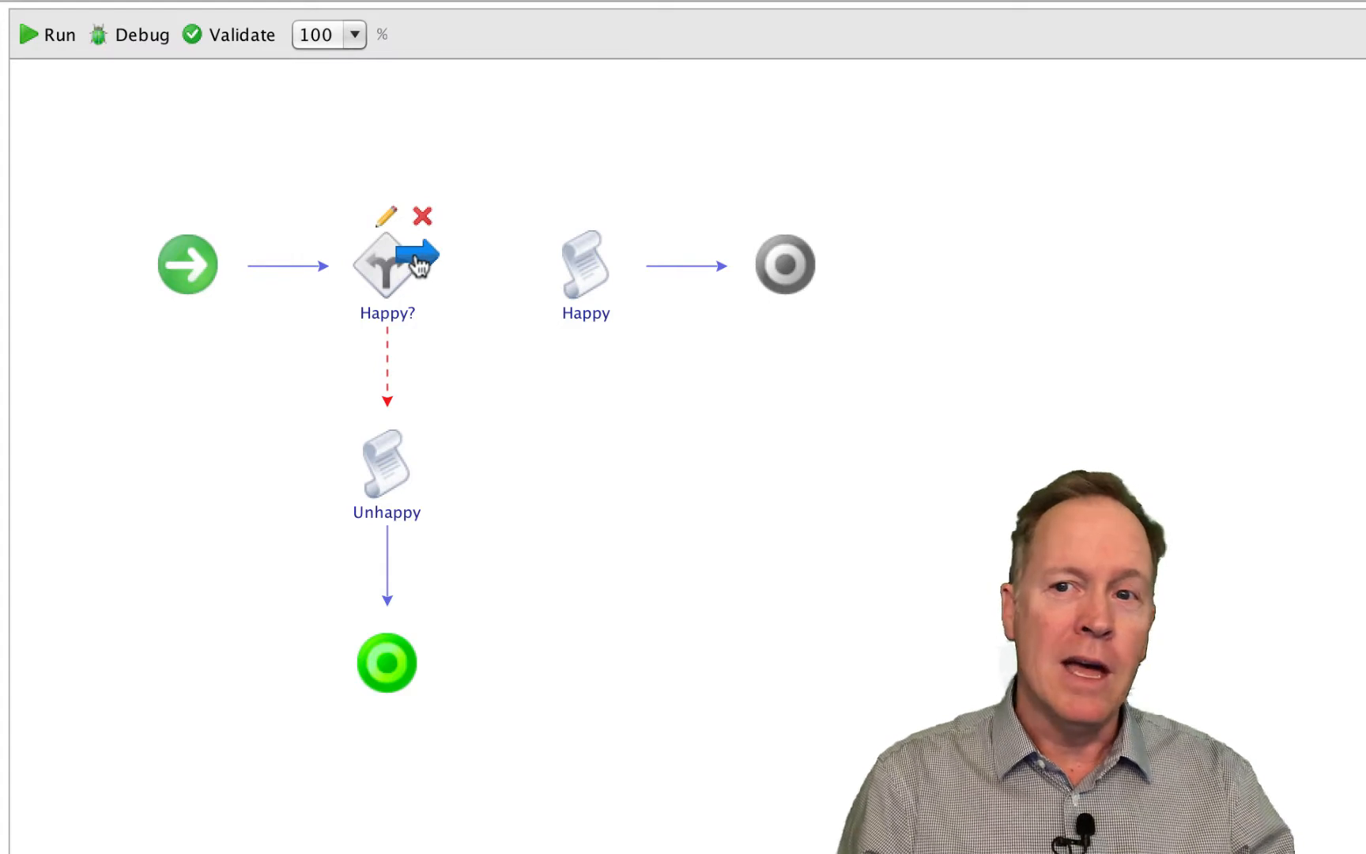
{"action": "left_click_drag", "start_coordinate": [419, 264], "coordinate": [571, 284]}
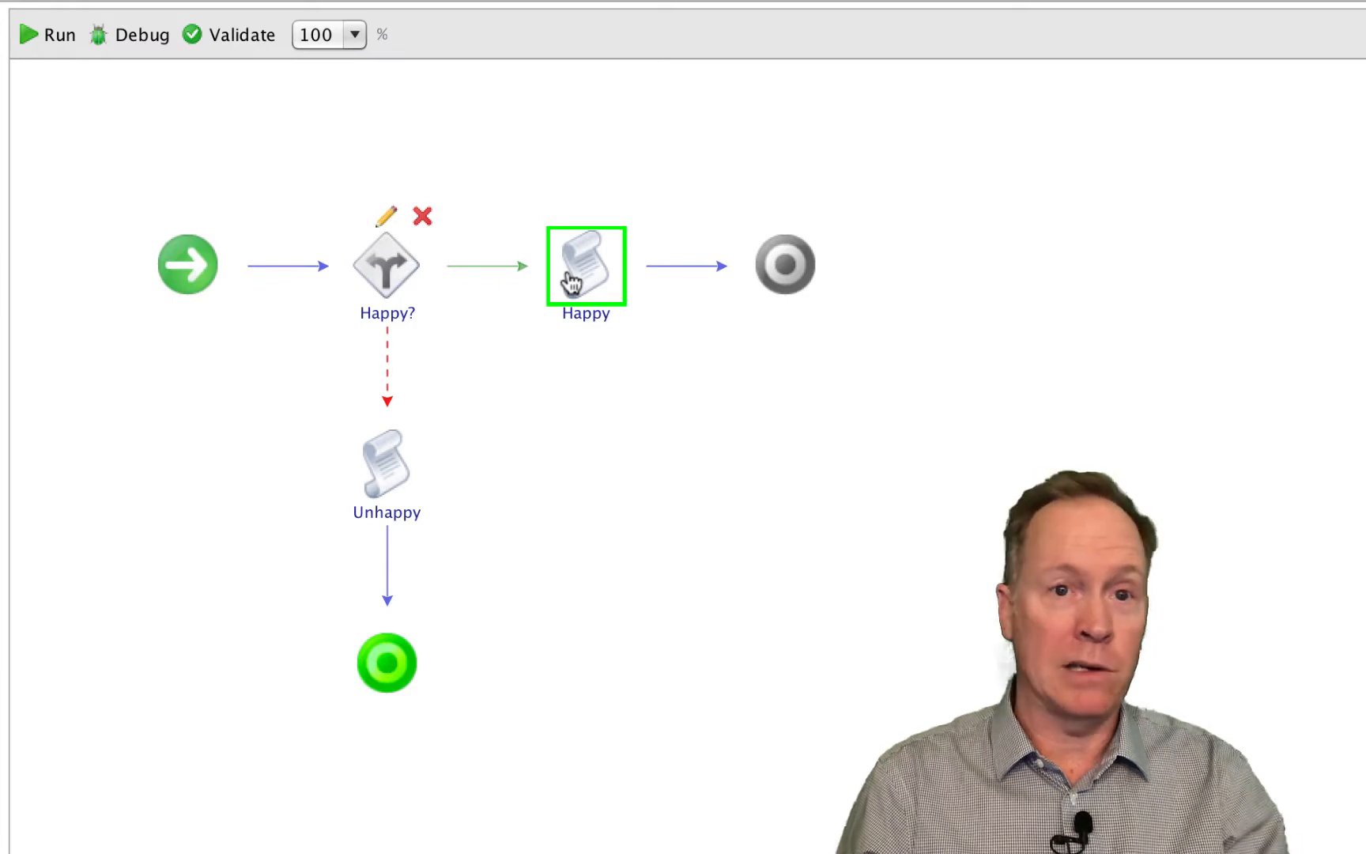
{"action": "left_click_drag", "start_coordinate": [571, 284], "coordinate": [571, 283]}
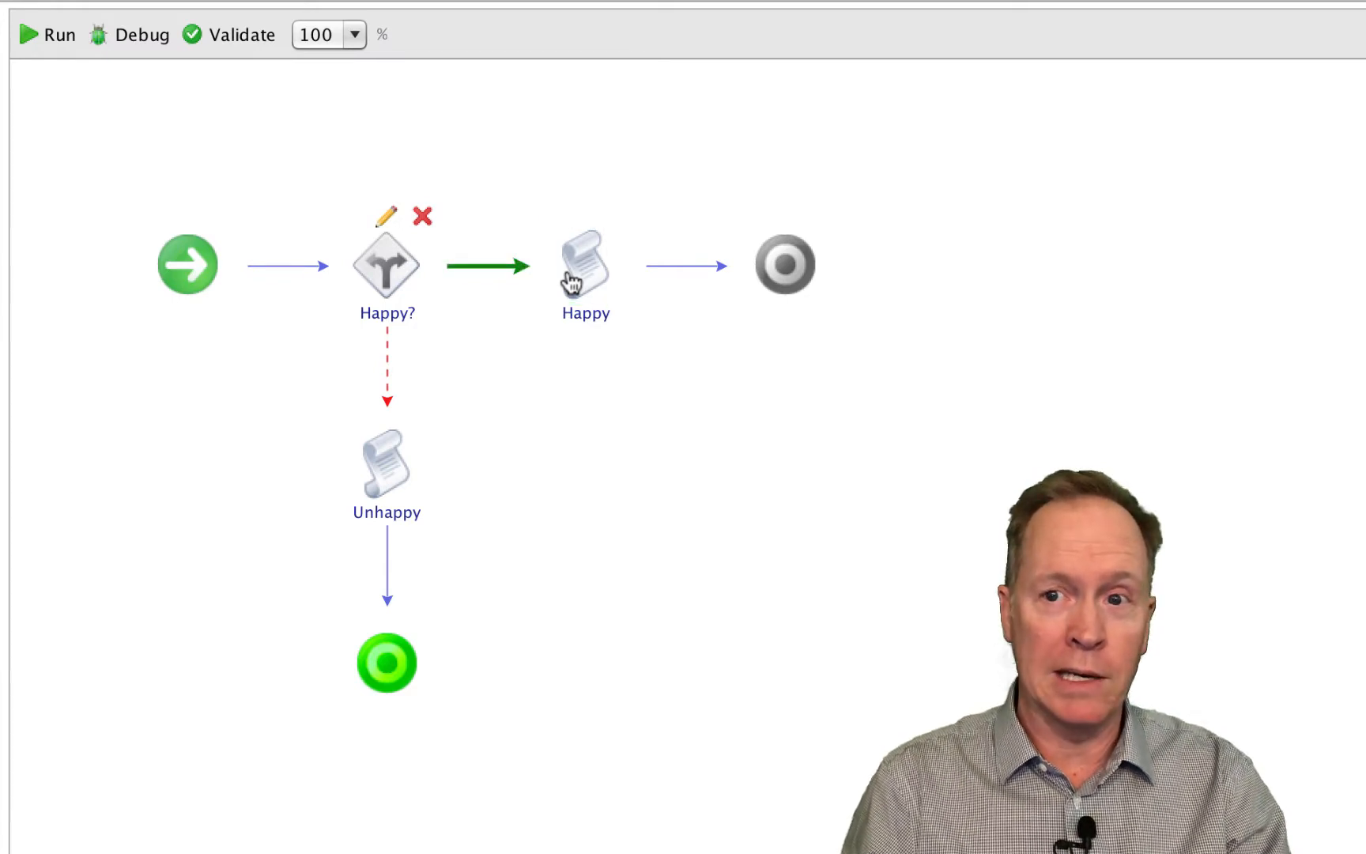
- Delete the failure link between the Happy? decision and the Unhappy script
{"action": "left_click", "coordinate": [387, 358]}
{"action": "right_click", "coordinate": [388, 359]}
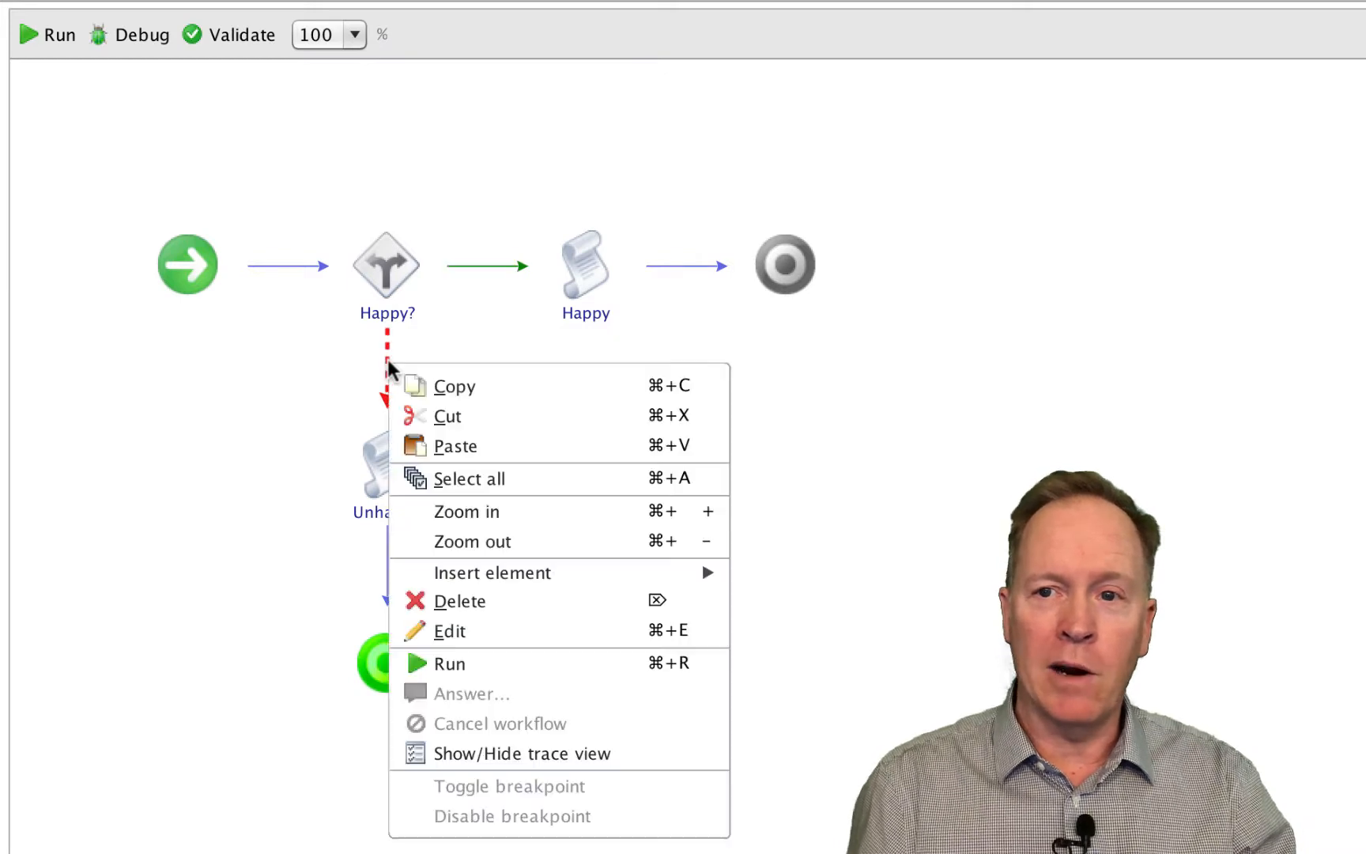
{"action": "left_click", "coordinate": [459, 602]}
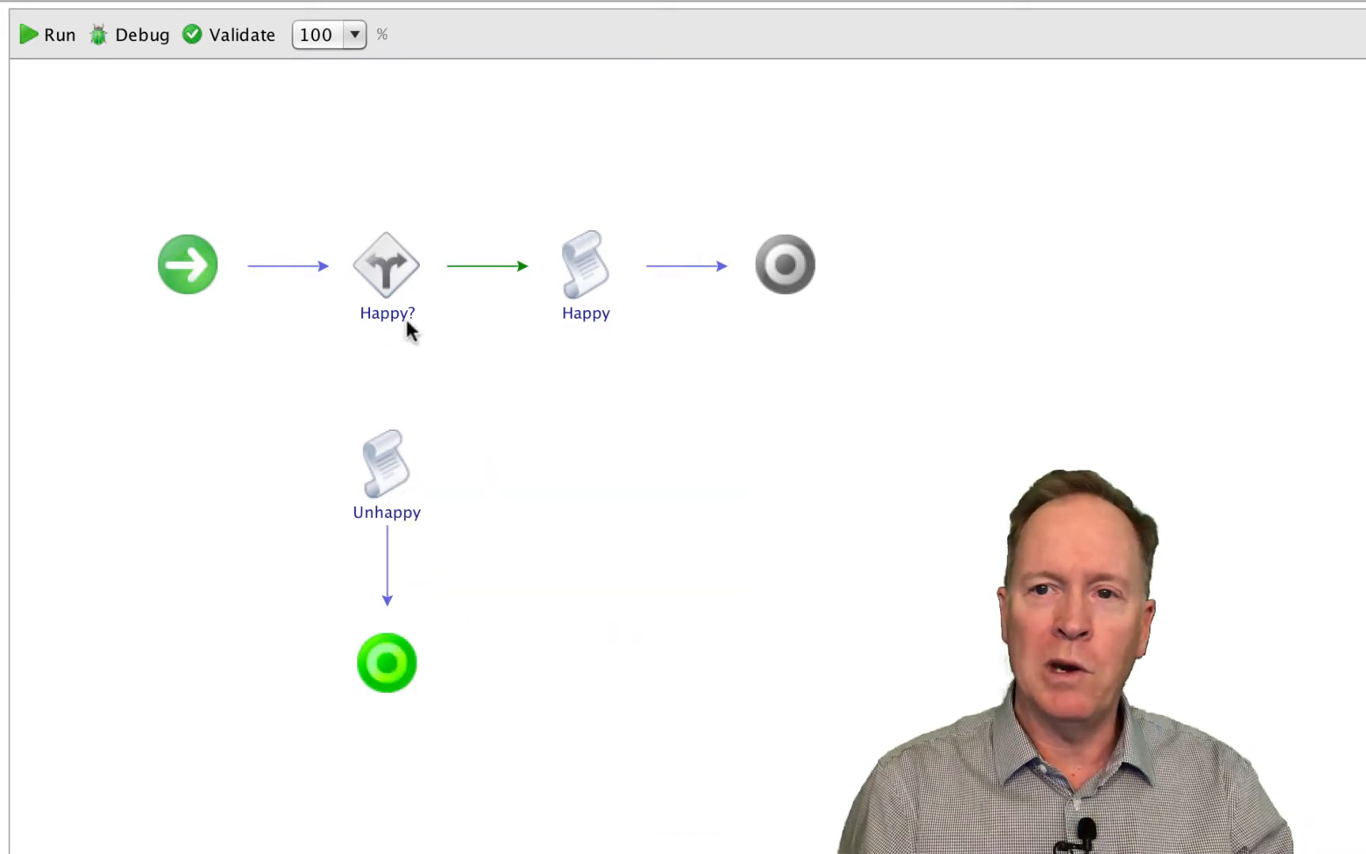
- Reconnect the Happy? decision's failure branch to the Unhappy script
{"action": "mouse_move", "coordinate": [419, 286]}
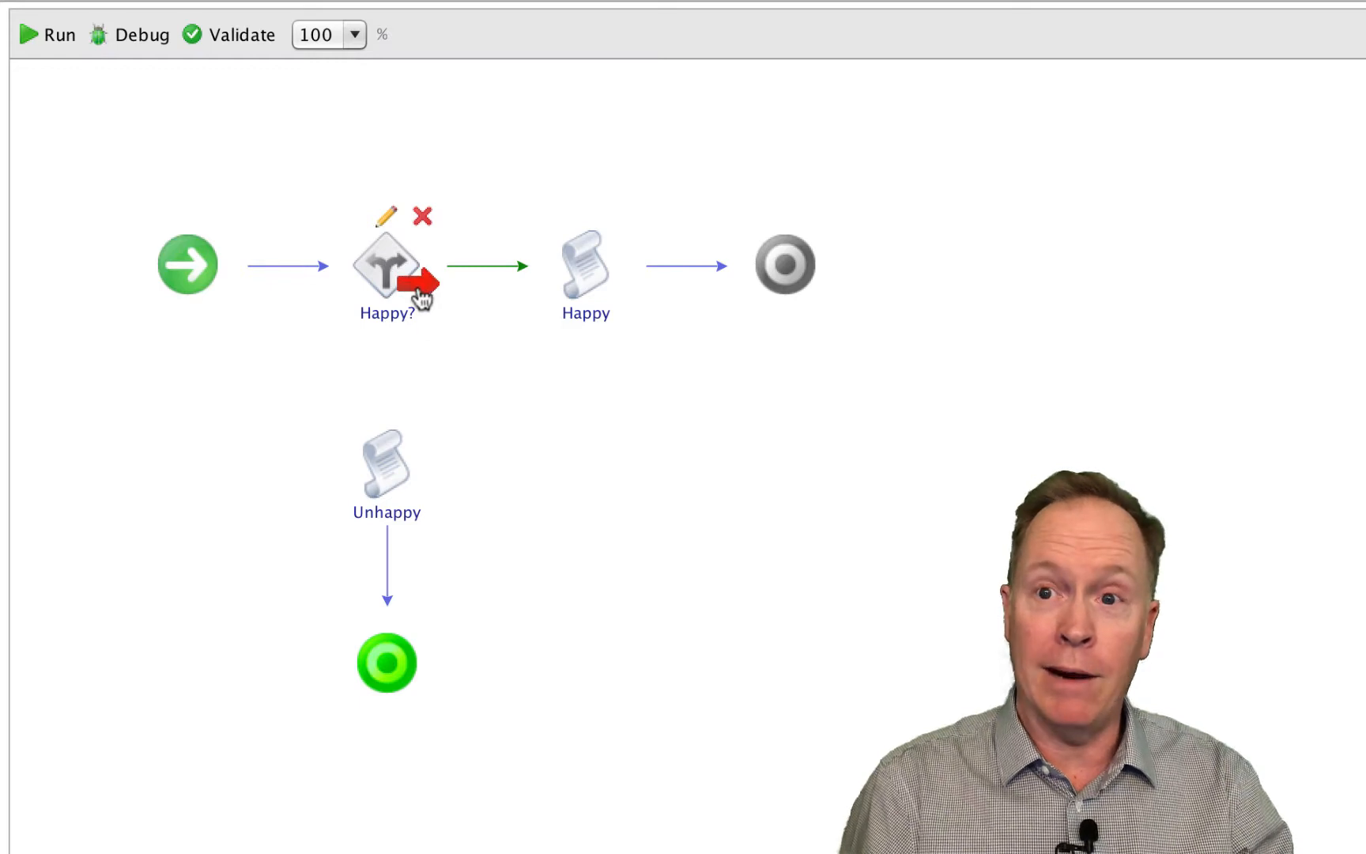
{"action": "left_click_drag", "start_coordinate": [419, 290], "coordinate": [396, 351]}
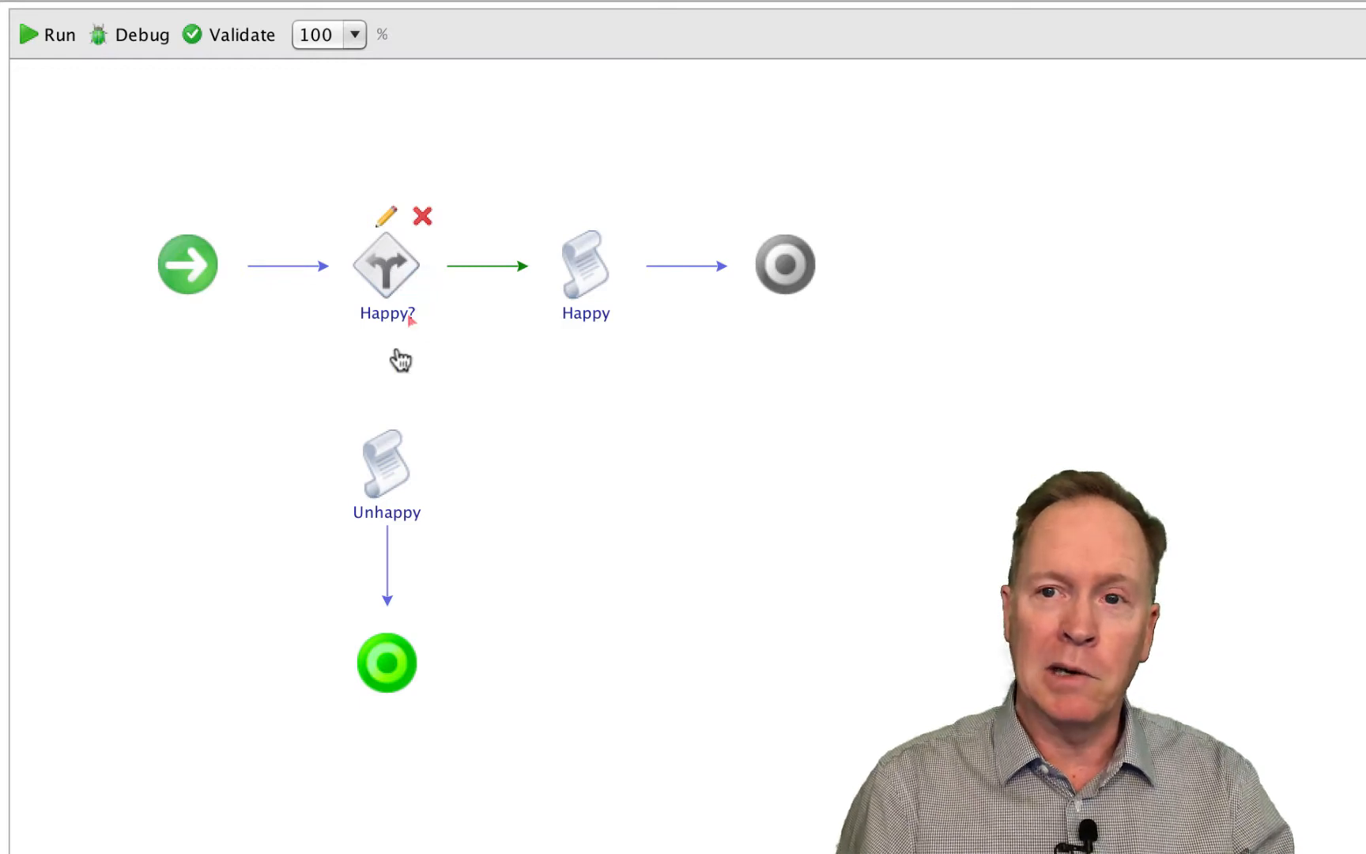
{"action": "left_click", "coordinate": [382, 449]}
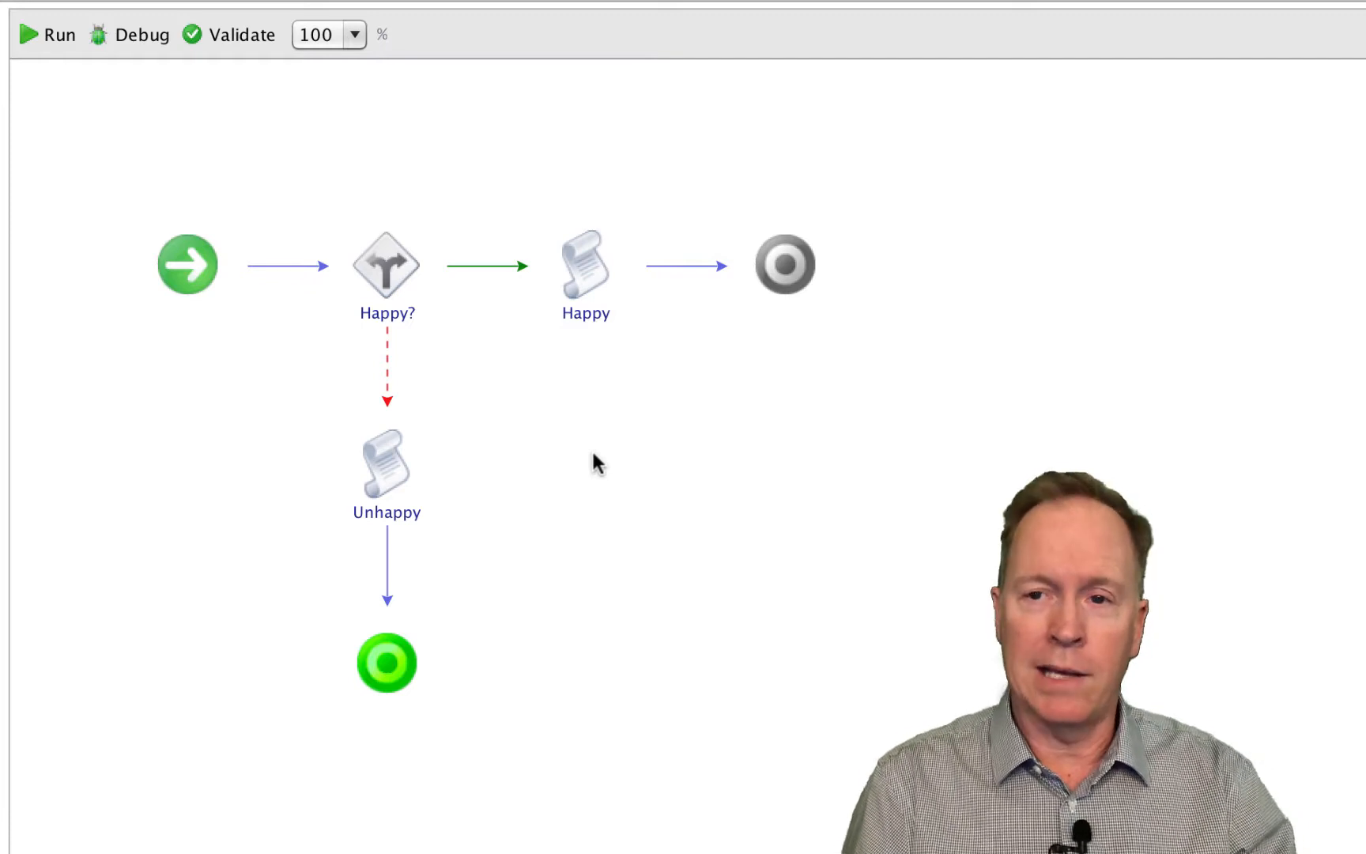
- Delete the Happy? decision element, choosing None as the branch to be deleted
{"action": "mouse_move", "coordinate": [388, 283]}
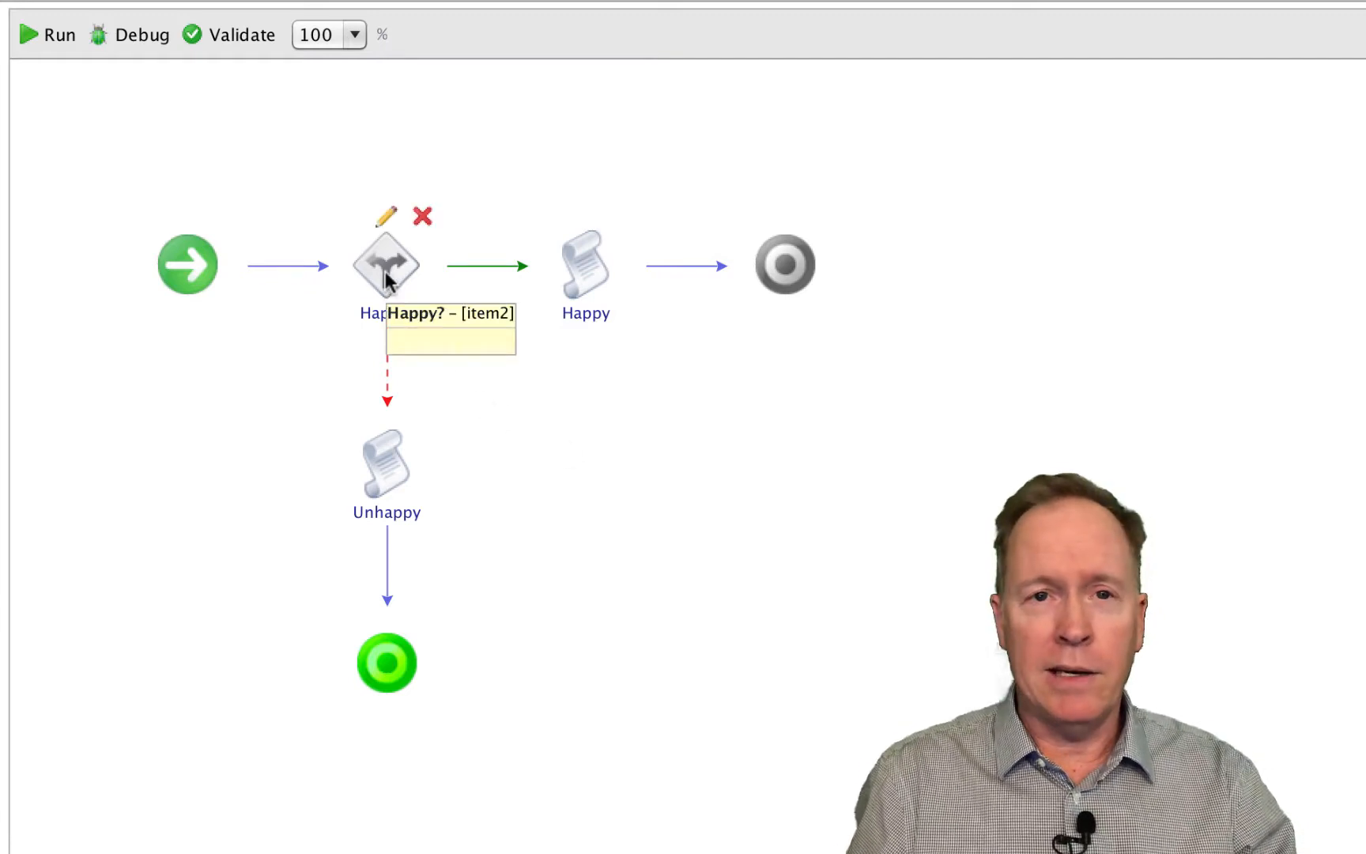
{"action": "right_click", "coordinate": [387, 281]}
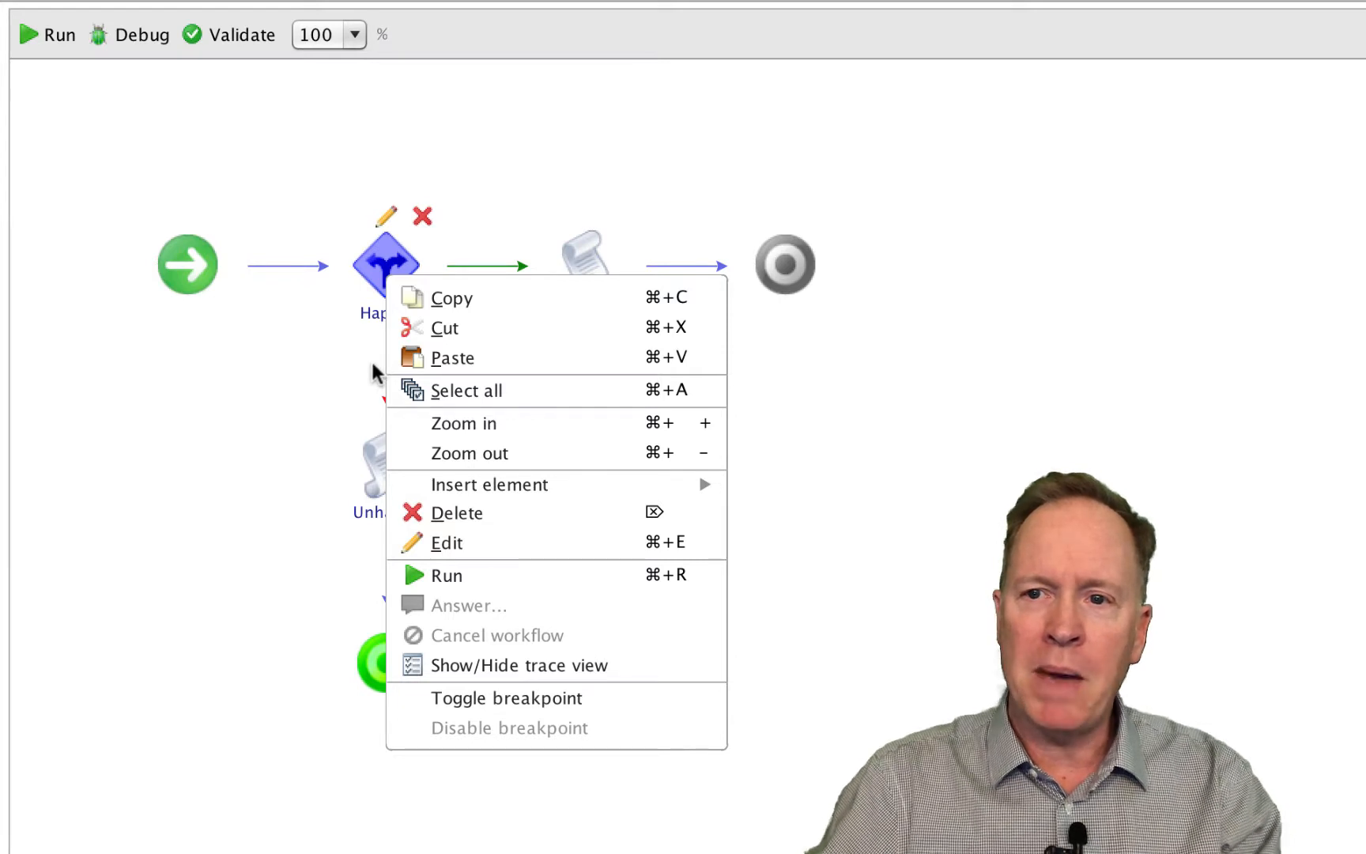
{"action": "left_click", "coordinate": [457, 522]}
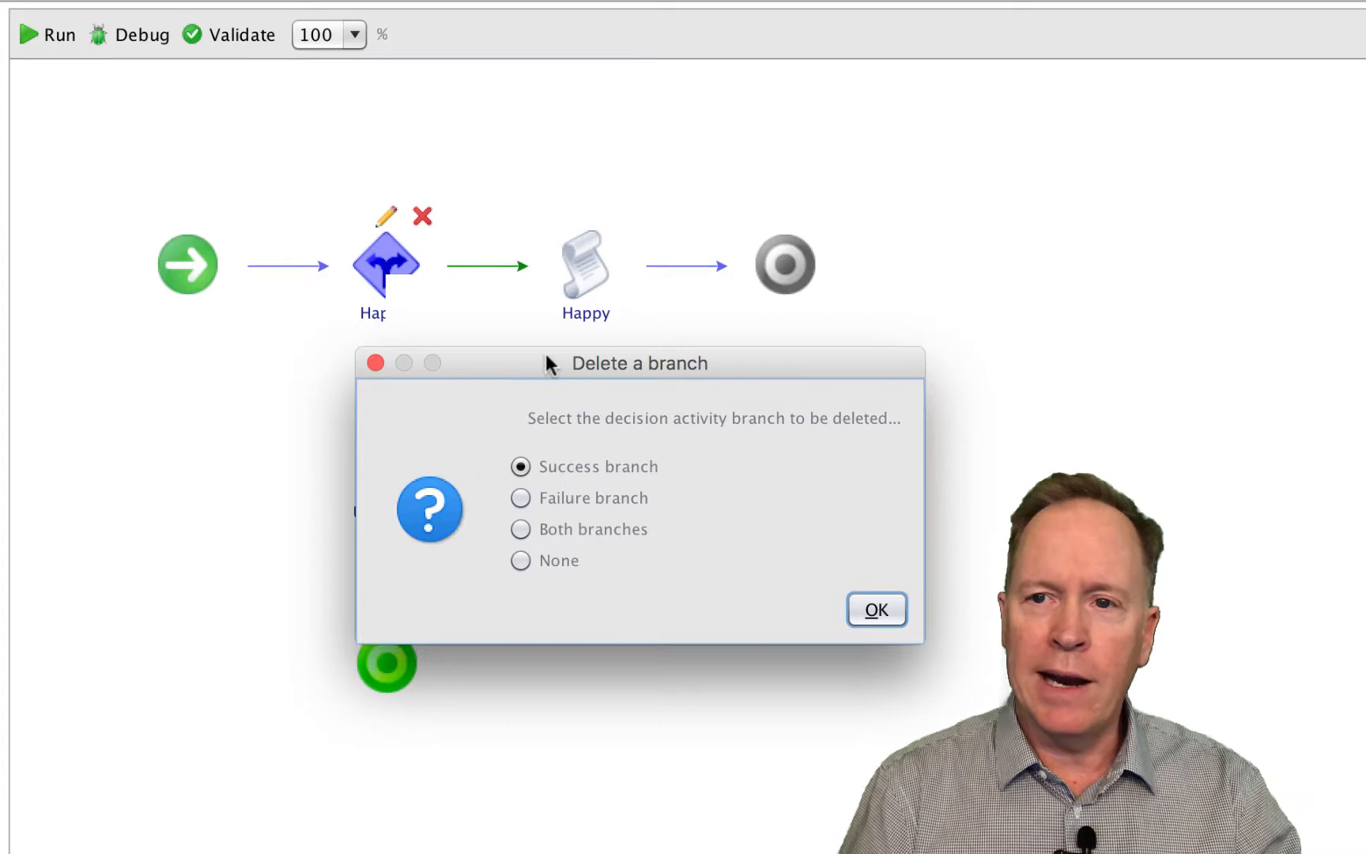
{"action": "left_click_drag", "start_coordinate": [544, 361], "coordinate": [677, 409]}
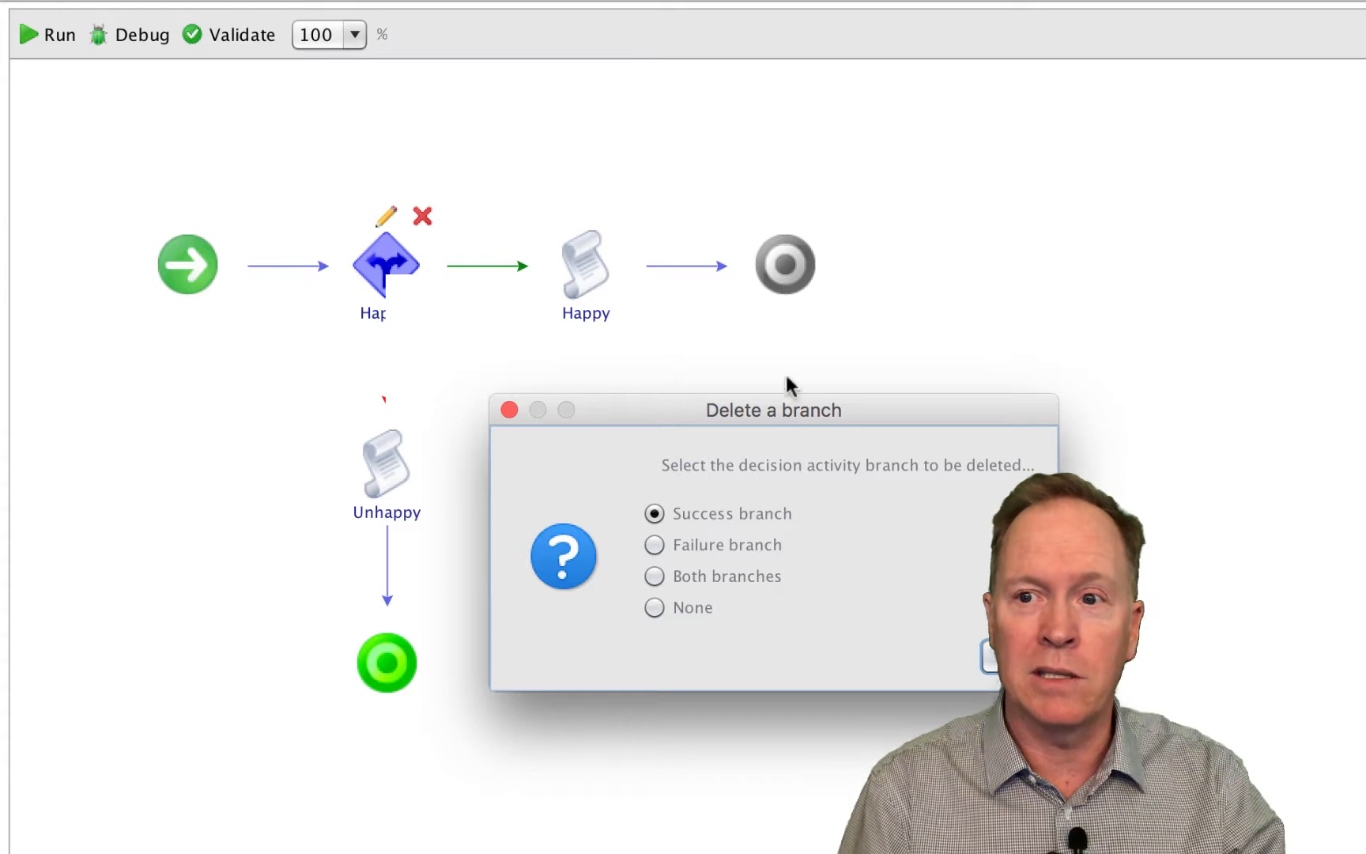
{"action": "left_click", "coordinate": [655, 545]}
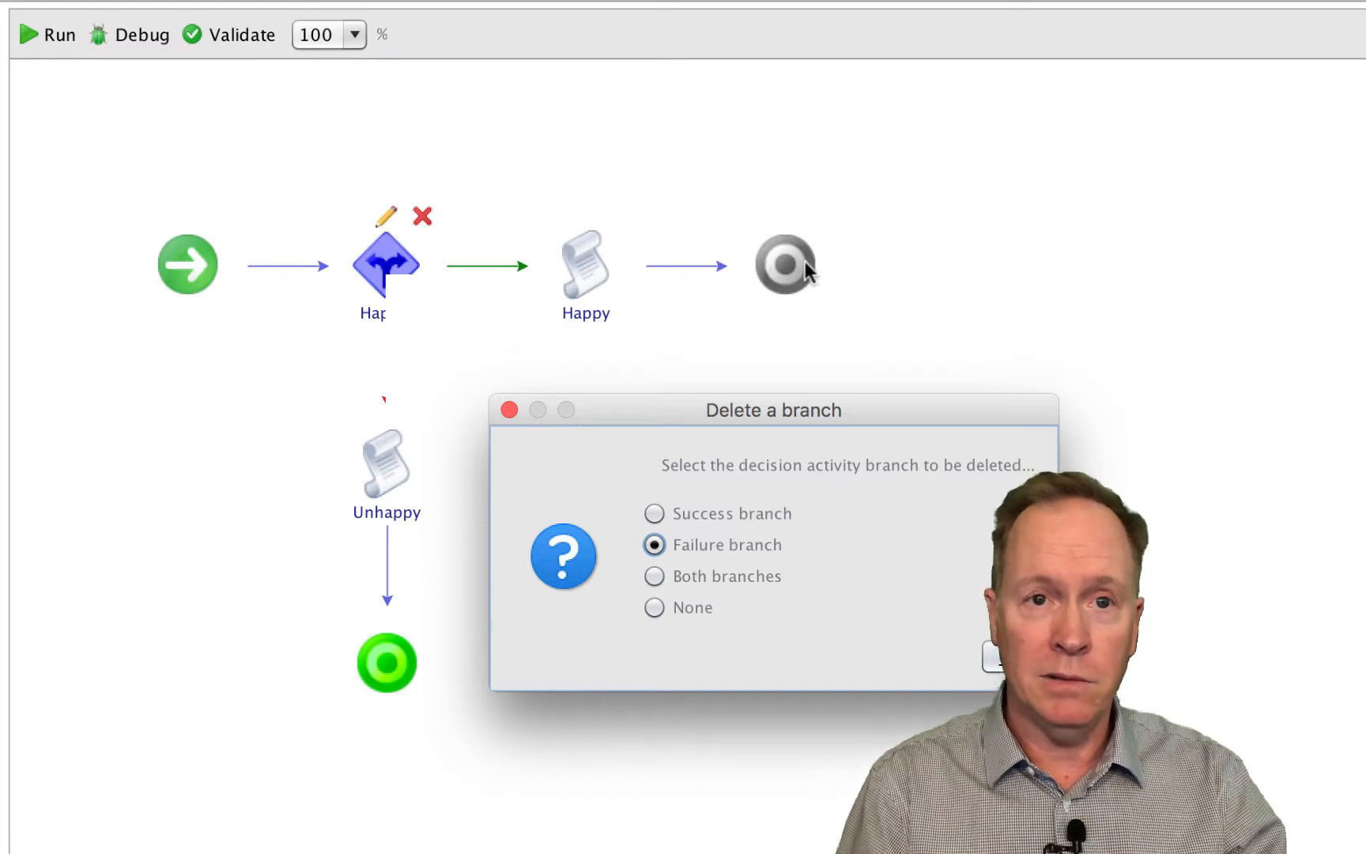
{"action": "left_click", "coordinate": [654, 577]}
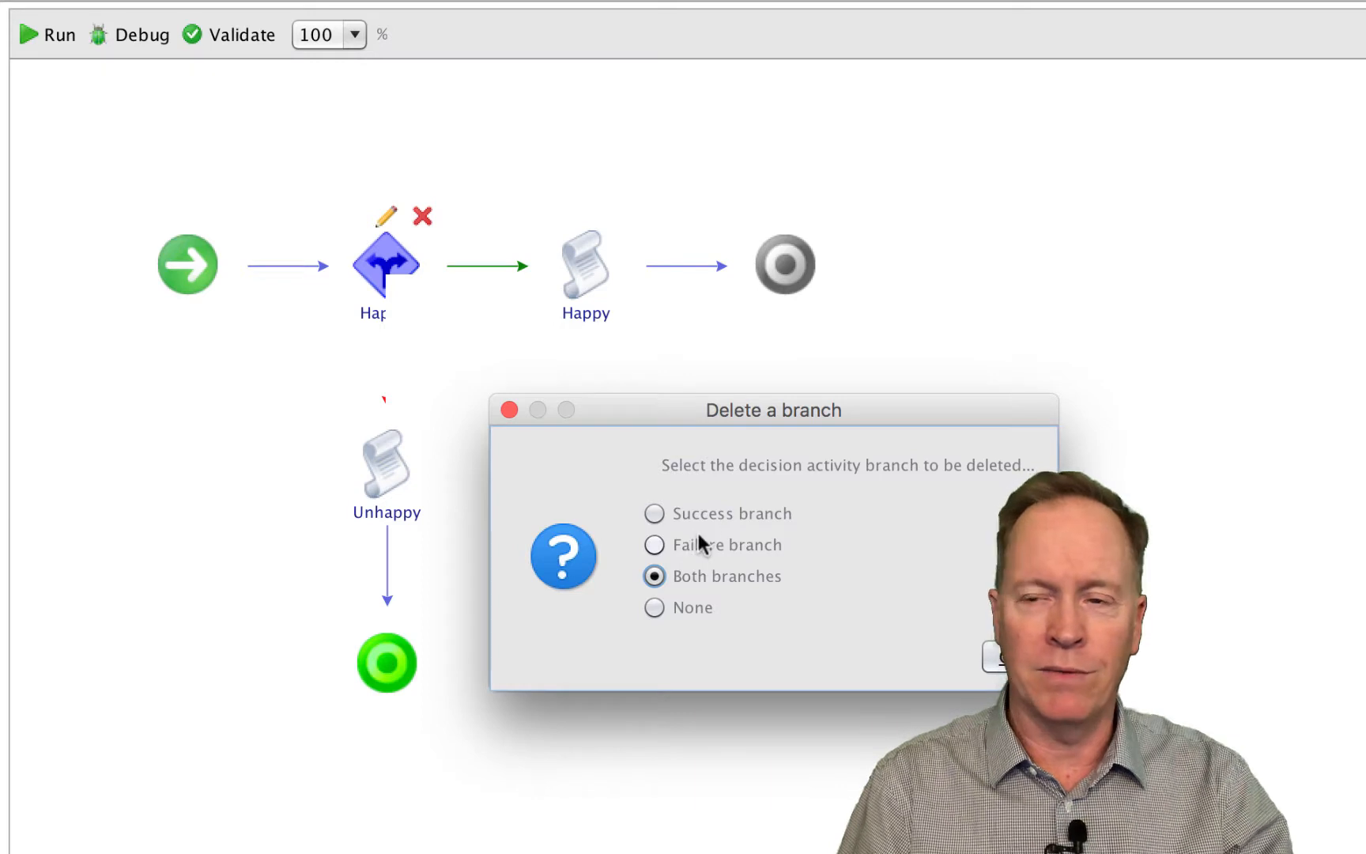
{"action": "left_click", "coordinate": [995, 658]}
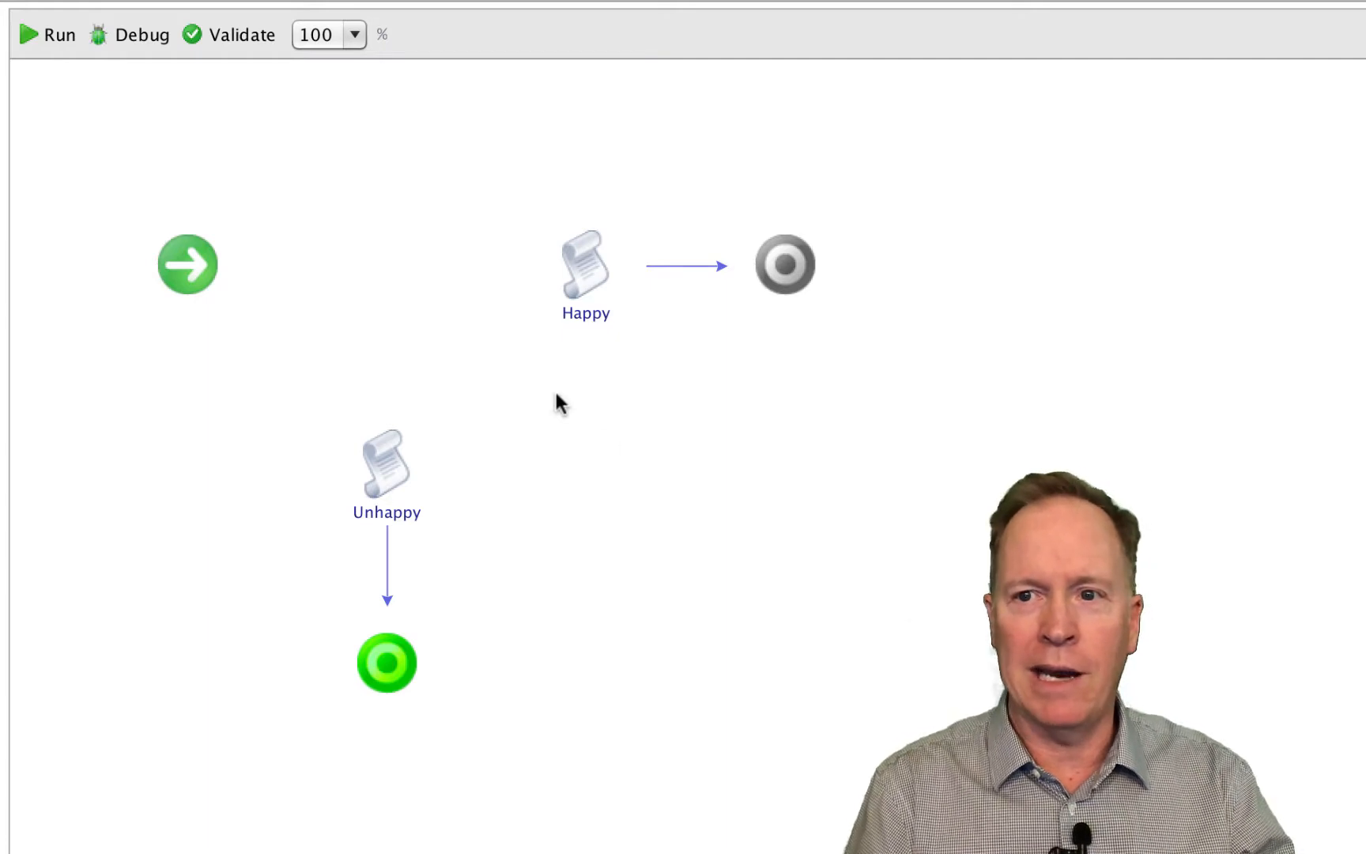
- Revert the workflow to its saved version and close its editor, discarding unsaved changes
{"action": "left_click_drag", "start_coordinate": [521, 387], "coordinate": [1050, 143]}
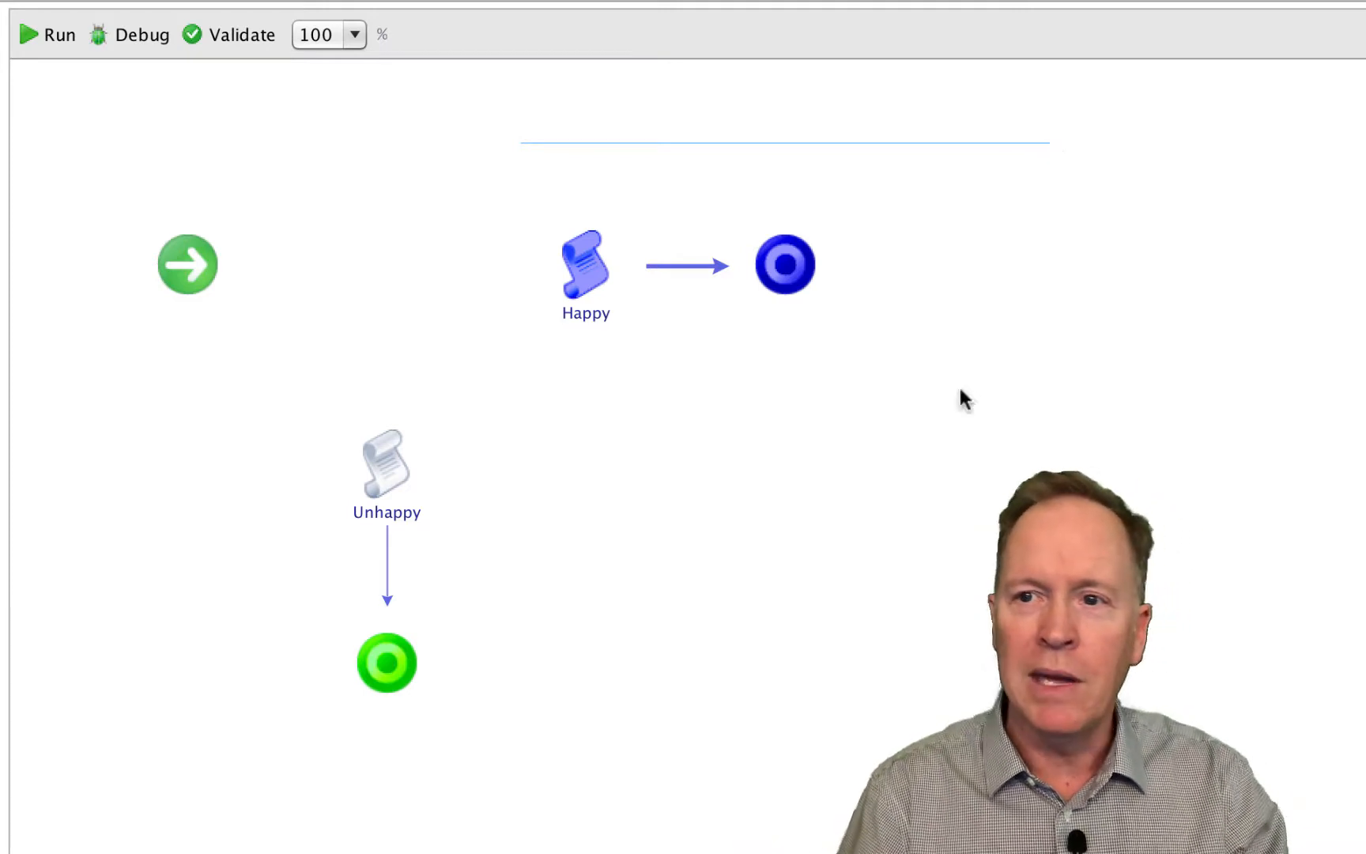
{"action": "left_click", "coordinate": [910, 512]}
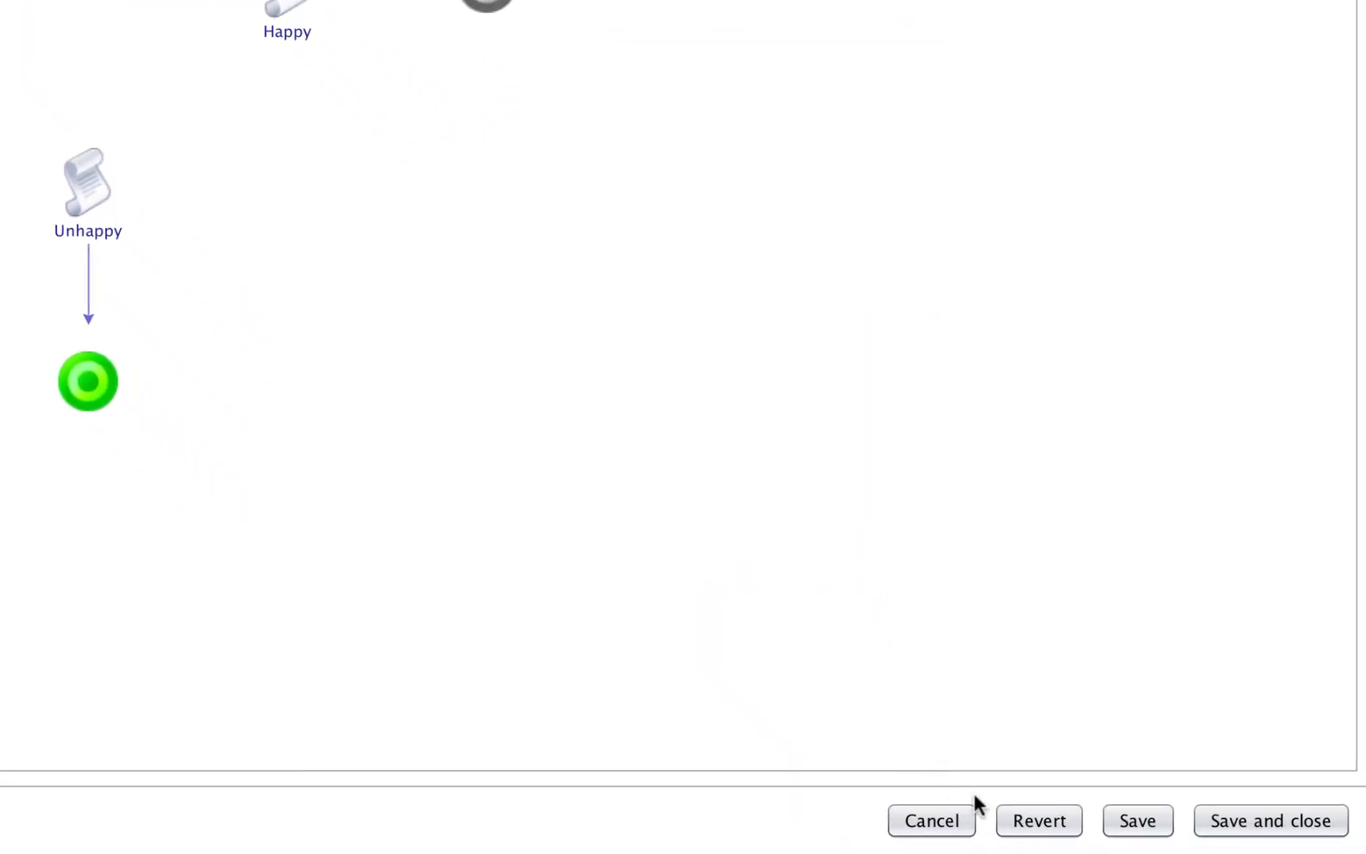
{"action": "left_click", "coordinate": [1036, 822]}
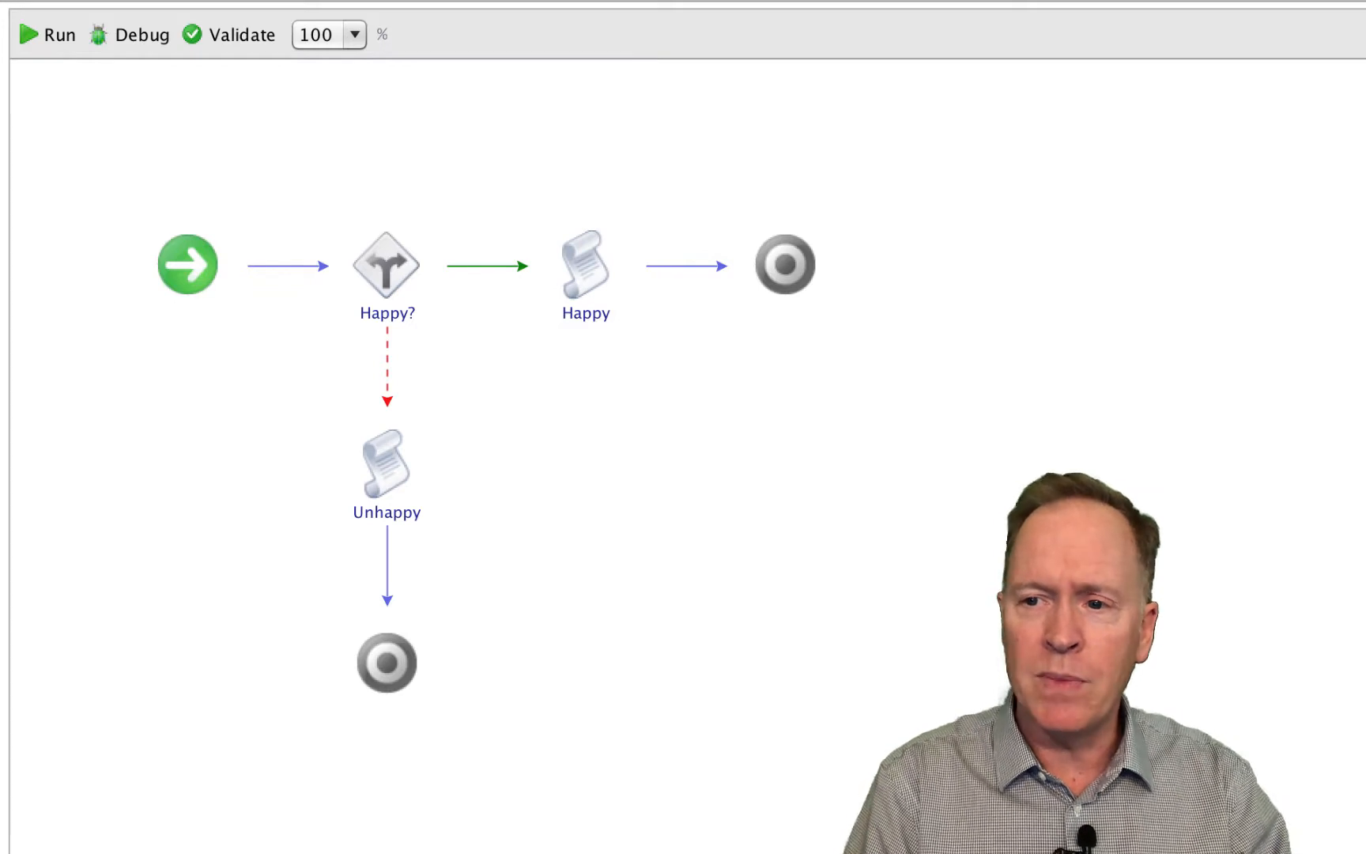
{"action": "key", "text": "super+w"}
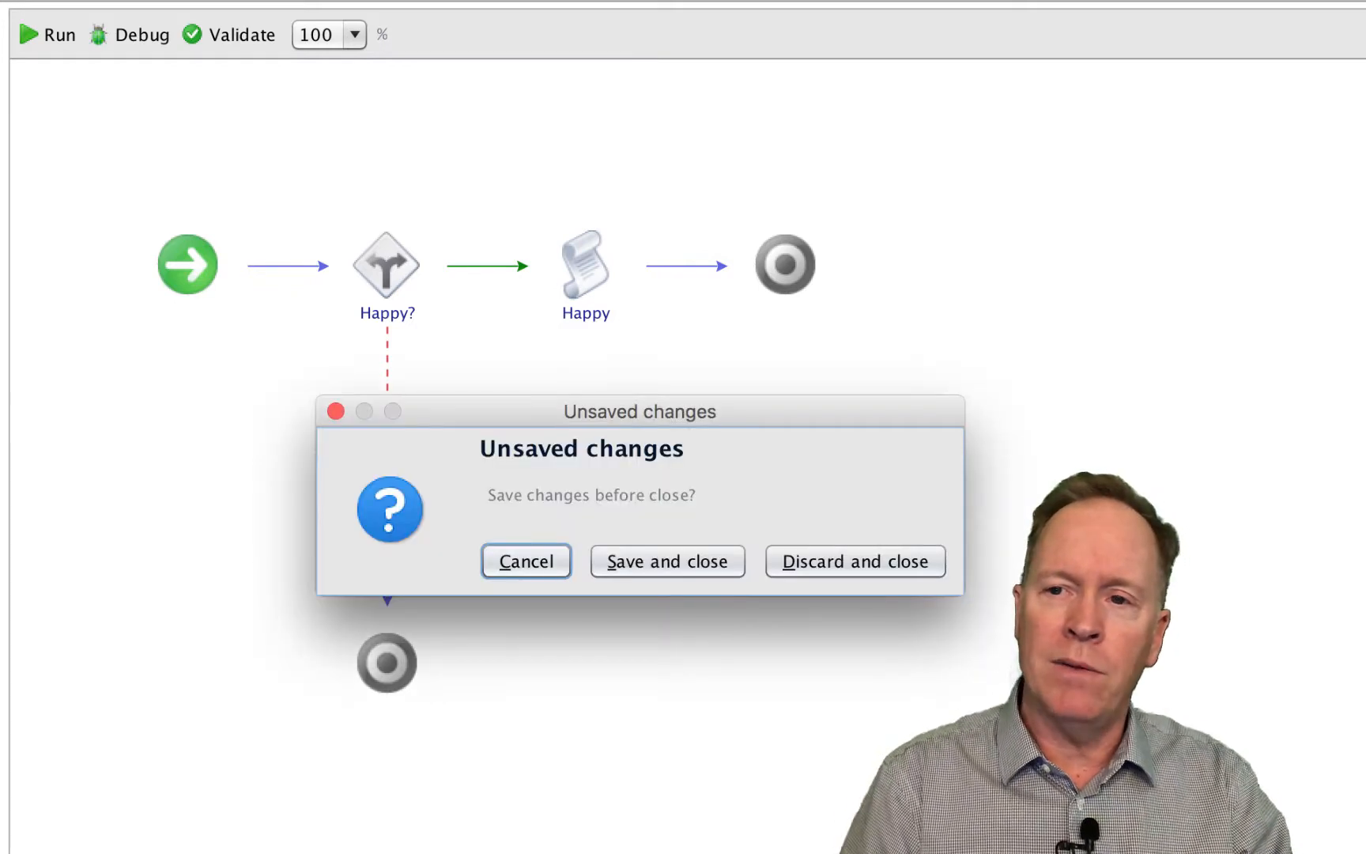
{"action": "left_click", "coordinate": [919, 566]}
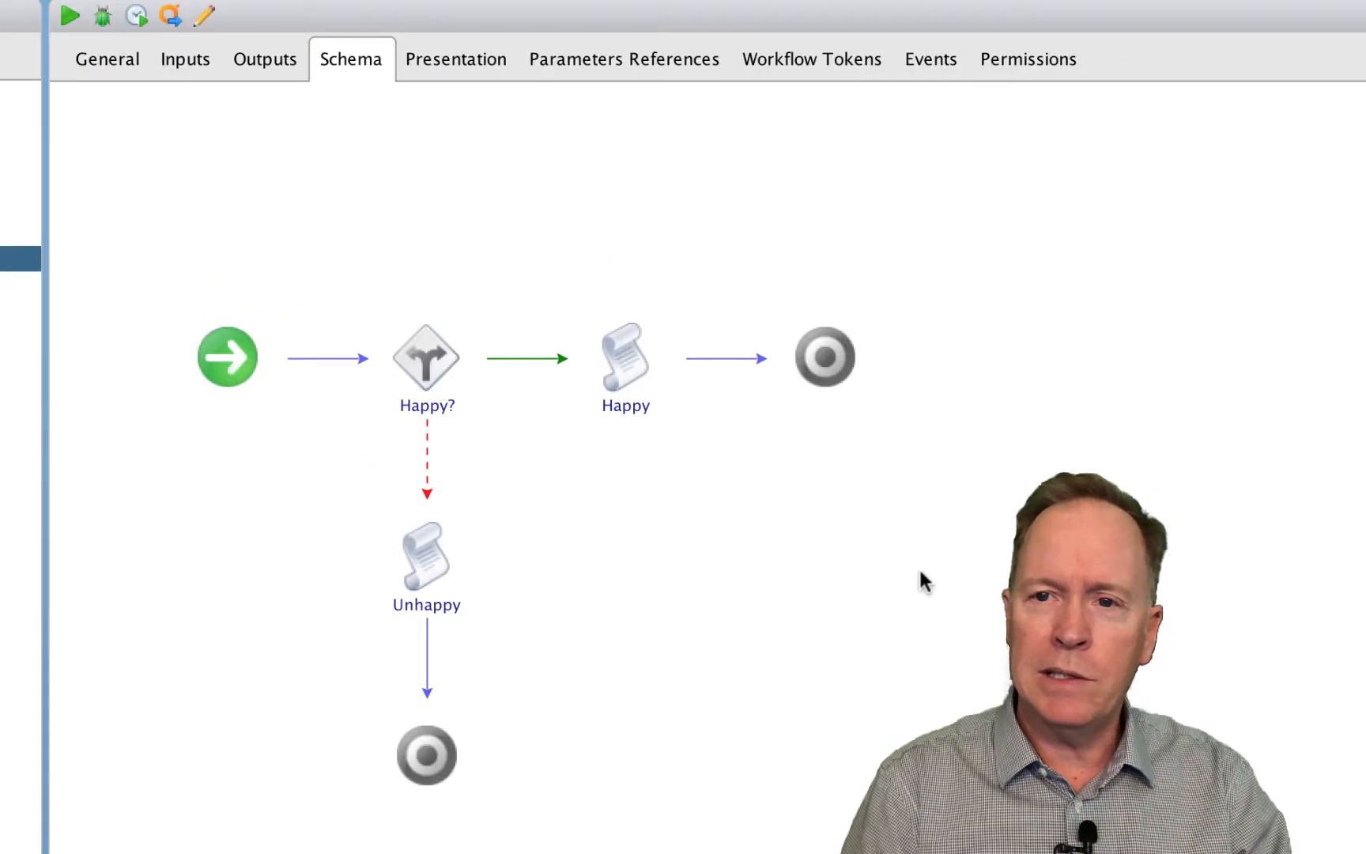
- Rename the Are You Happy workflow as "Original - Are You Happy", then save and close it
{"action": "left_click", "coordinate": [204, 15]}
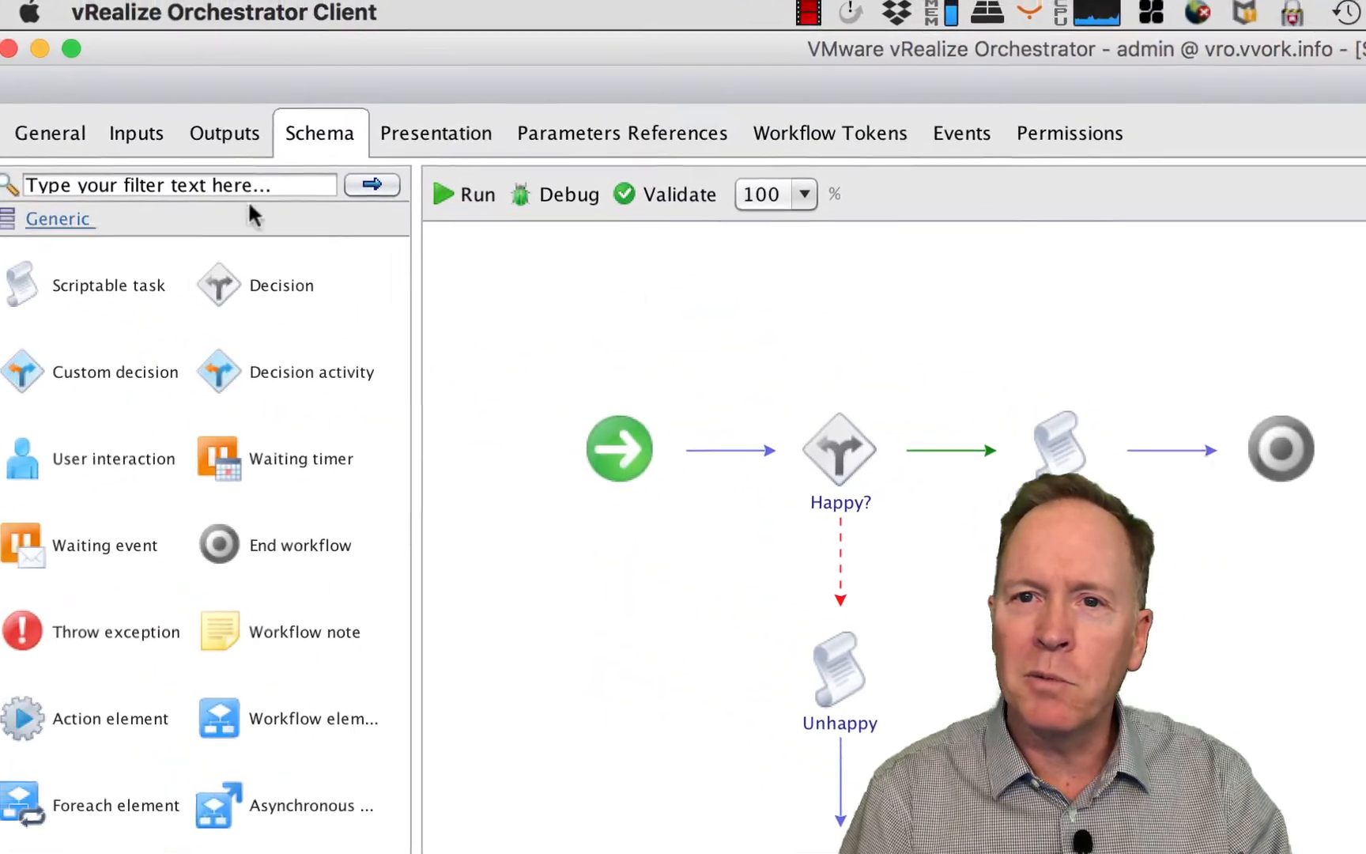
{"action": "left_click", "coordinate": [31, 128]}
{"action": "left_click", "coordinate": [306, 266]}
{"action": "type", "text": "Origina"}
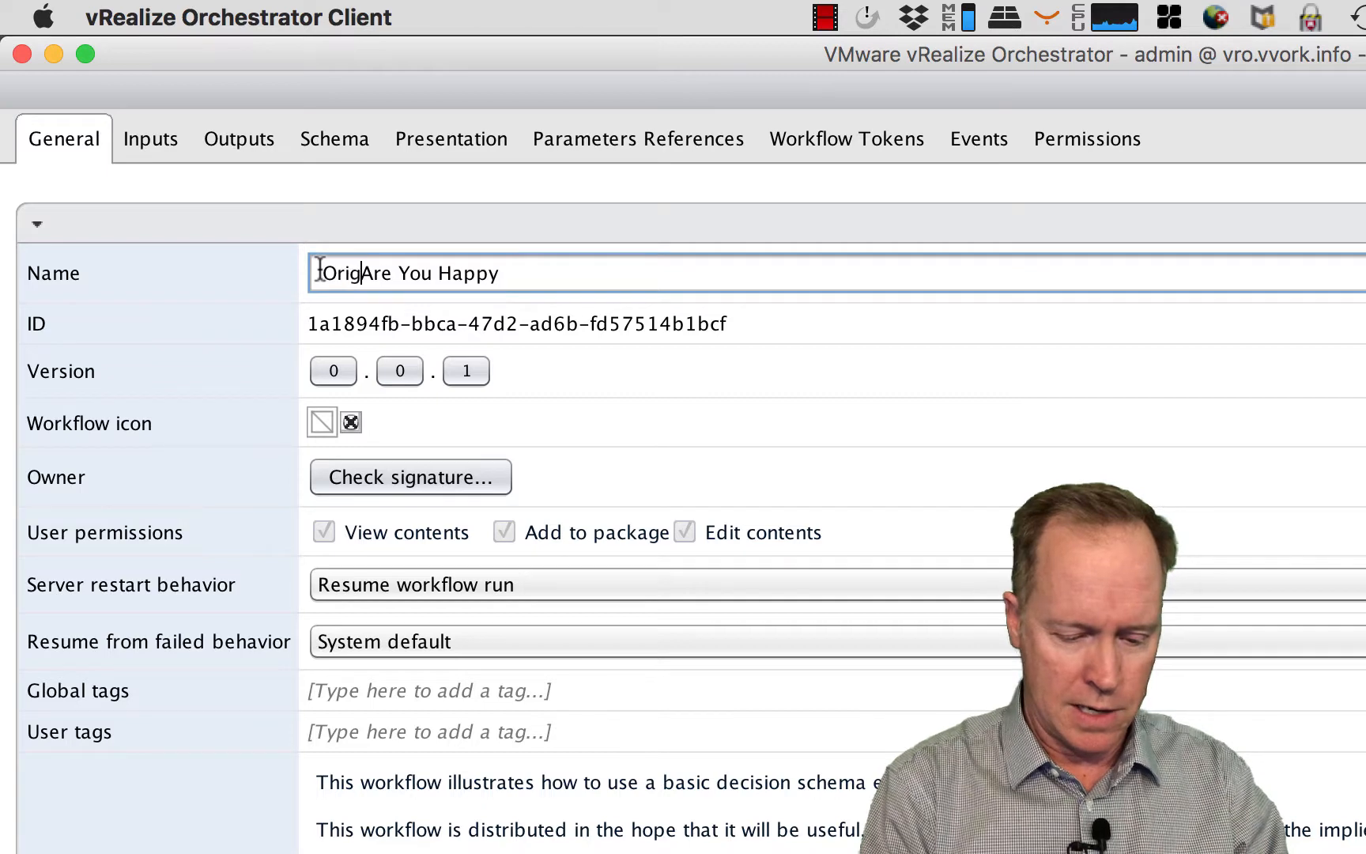
{"action": "type", "text": "l -"}
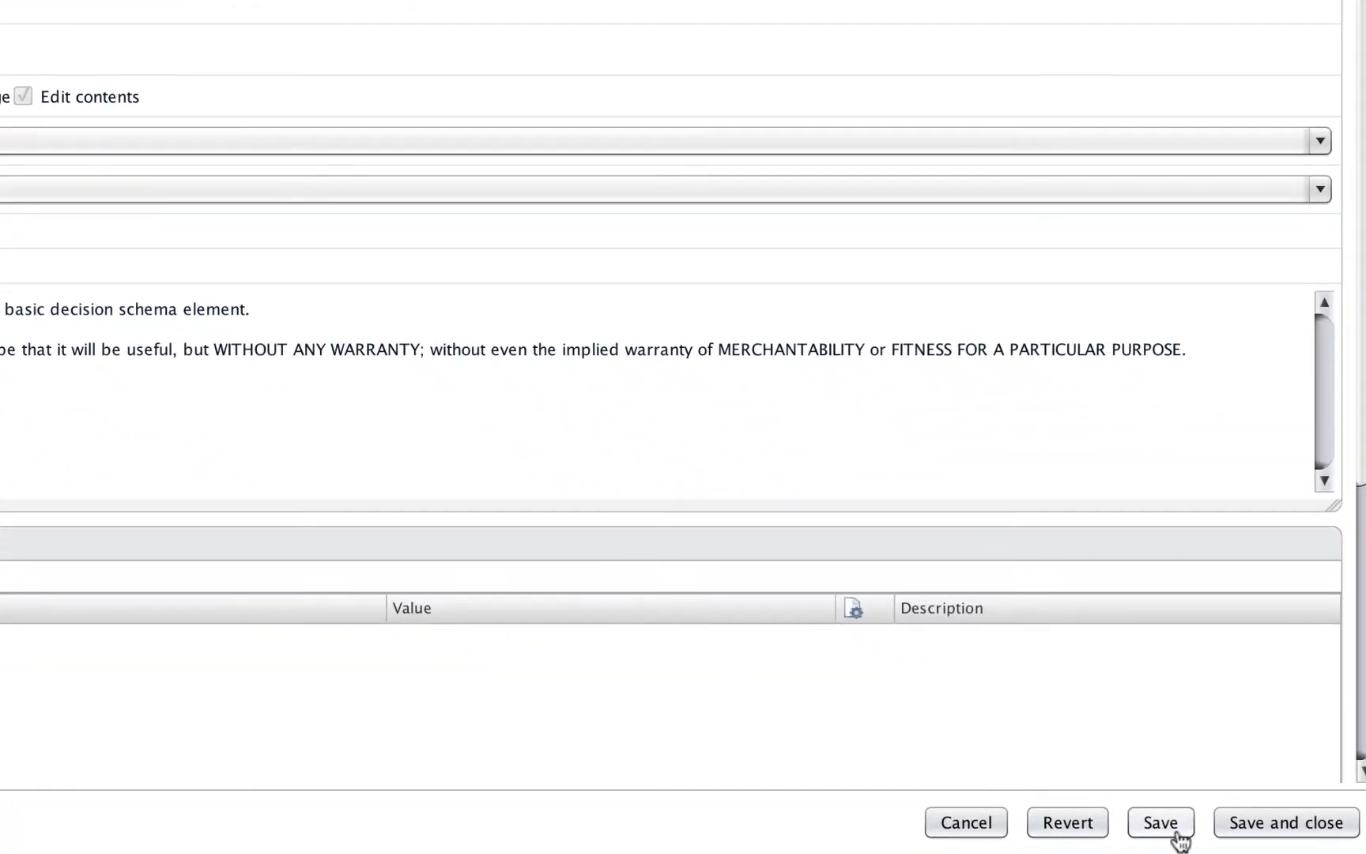
{"action": "left_click", "coordinate": [1261, 834]}
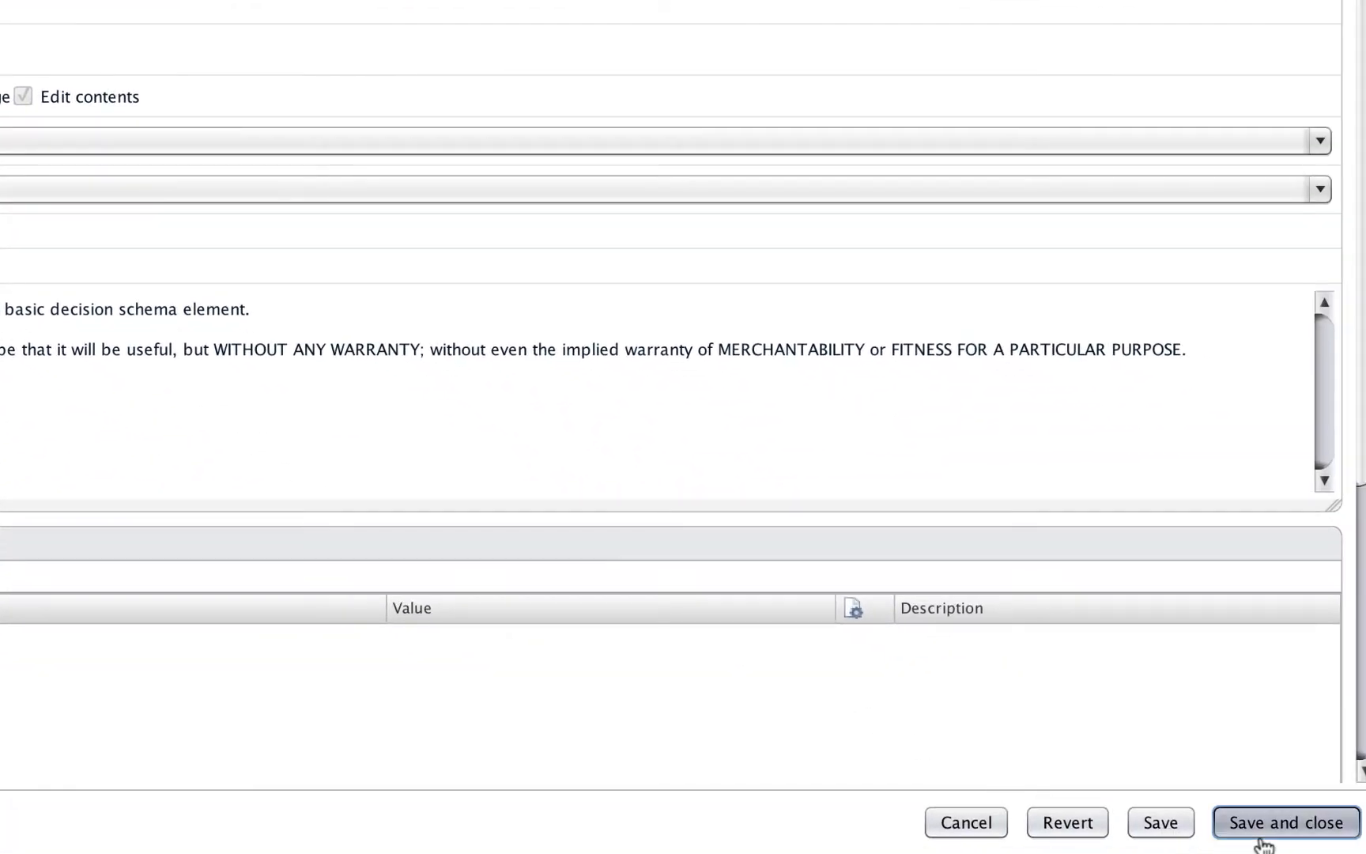
{"action": "left_click", "coordinate": [734, 342]}
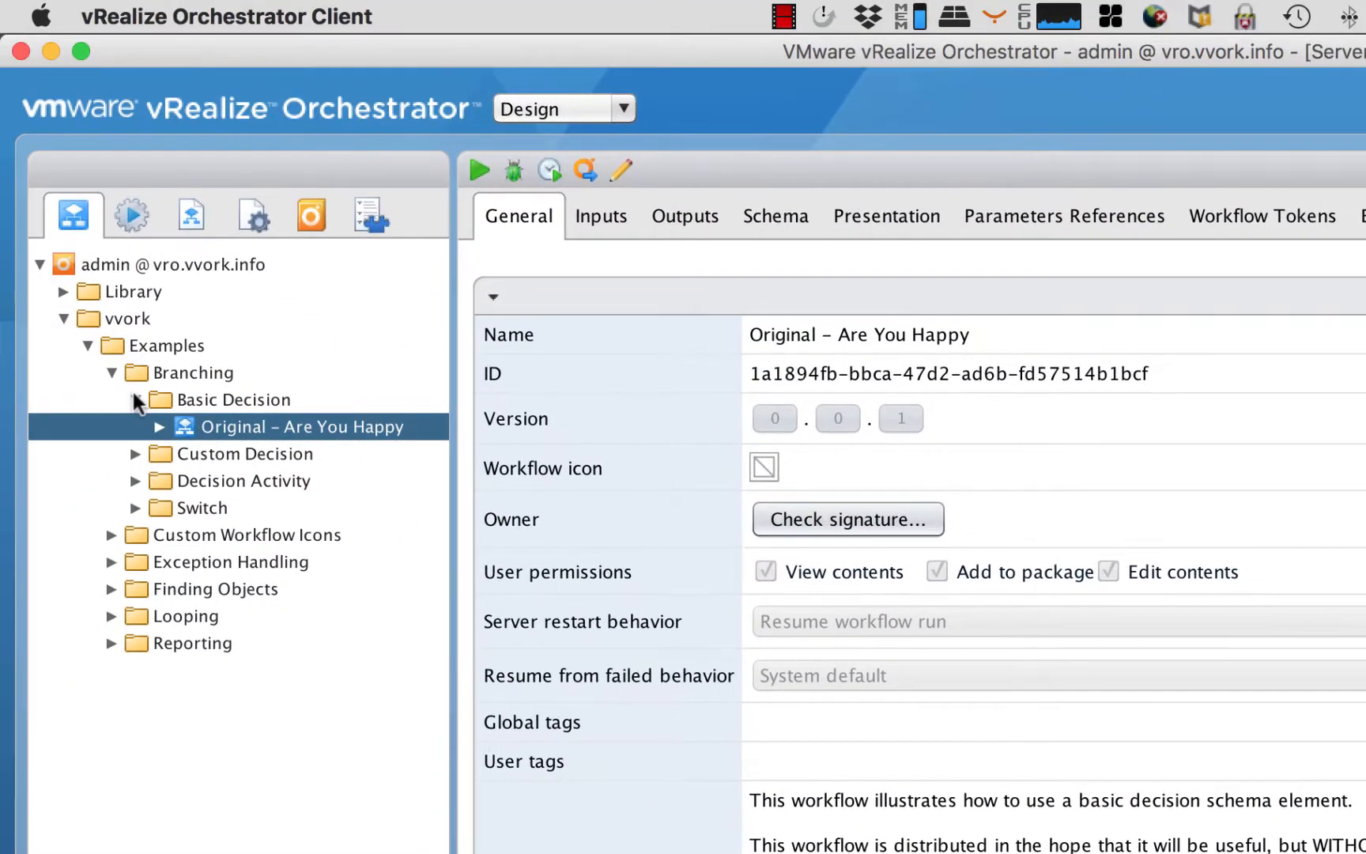
- Create a new workflow named "Are You Happy?" in the Basic Decision folder
{"action": "right_click", "coordinate": [168, 397]}
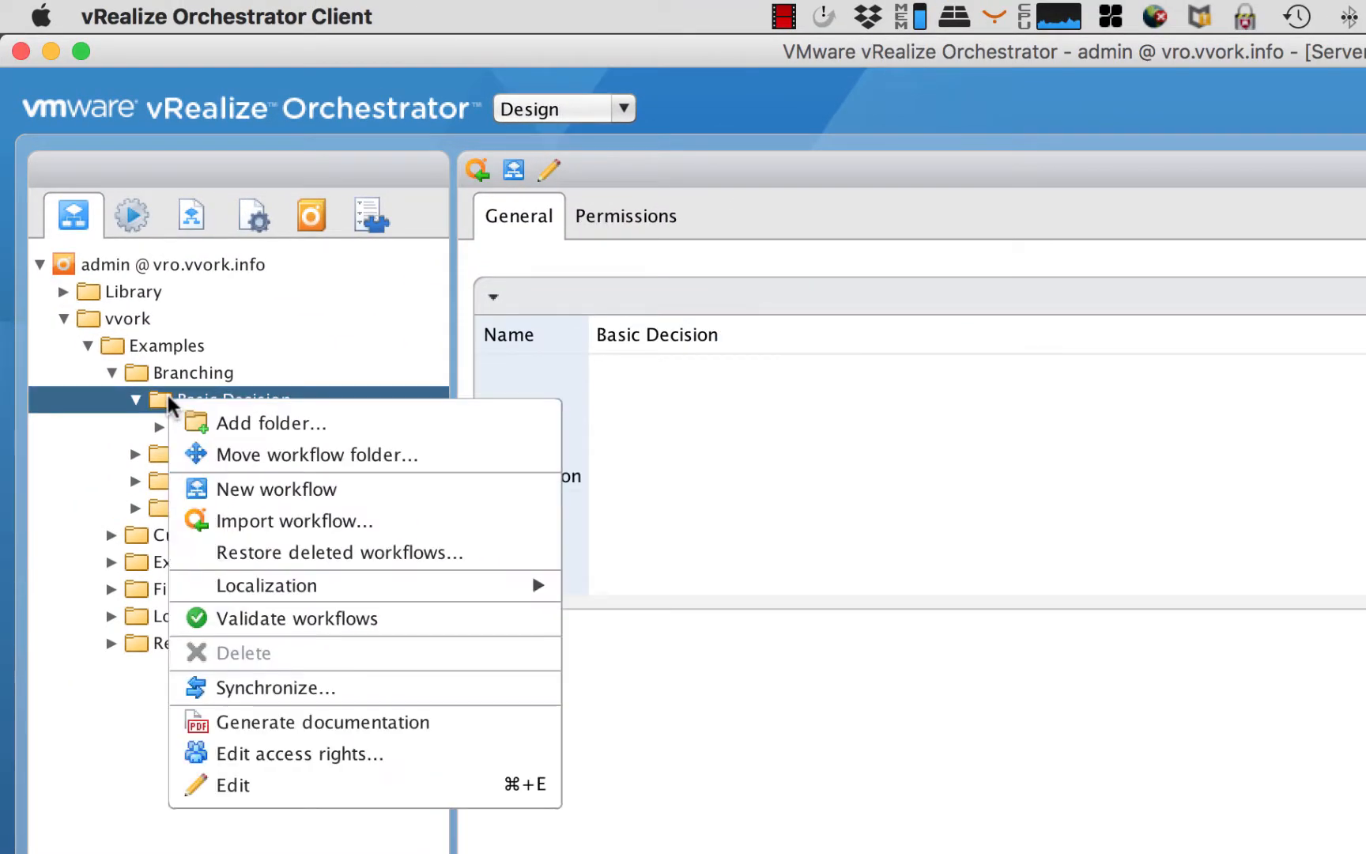
{"action": "left_click", "coordinate": [214, 490]}
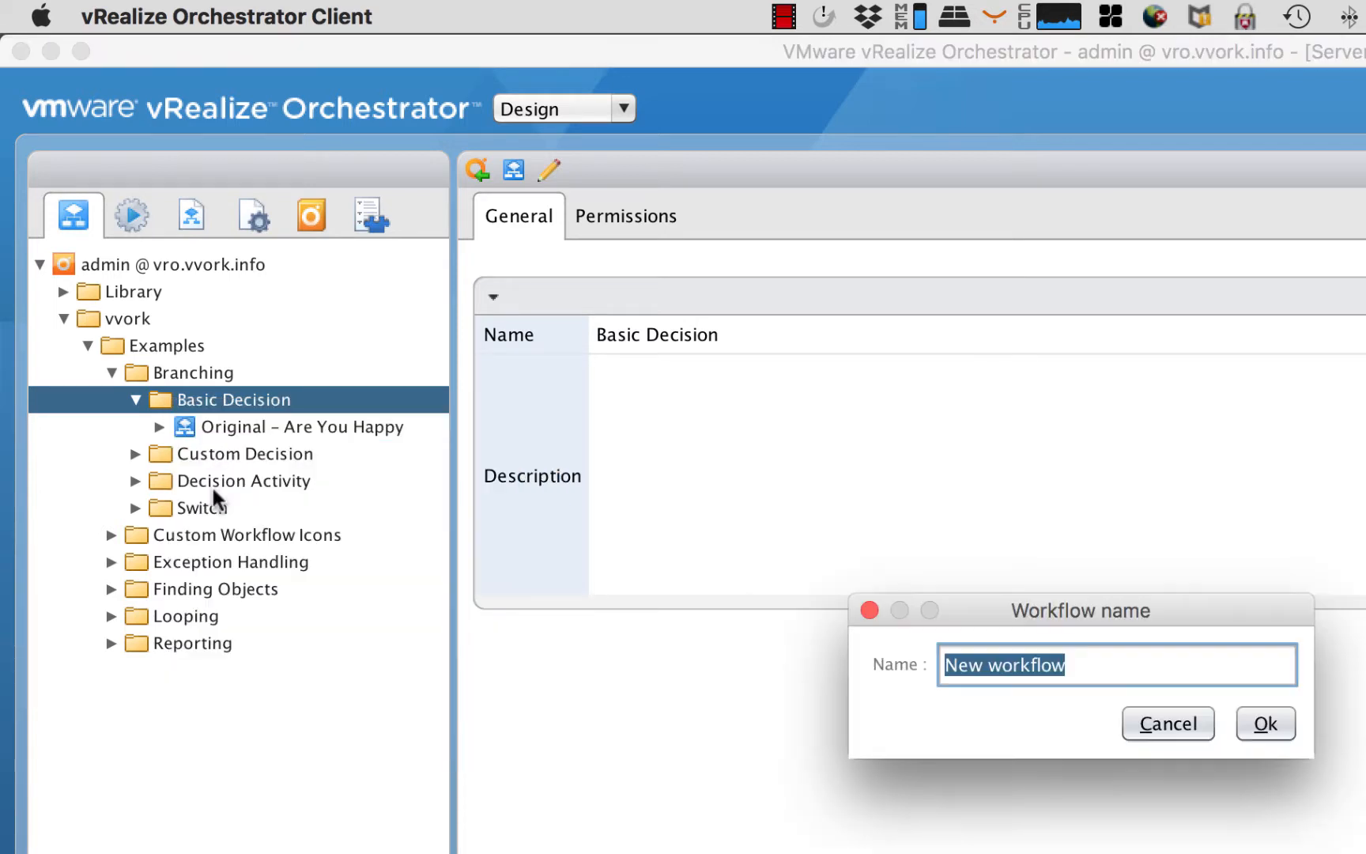
{"action": "type", "text": "Are Yo"}
{"action": "key", "text": "BackSpace"}
{"action": "key", "text": "BackSpace"}
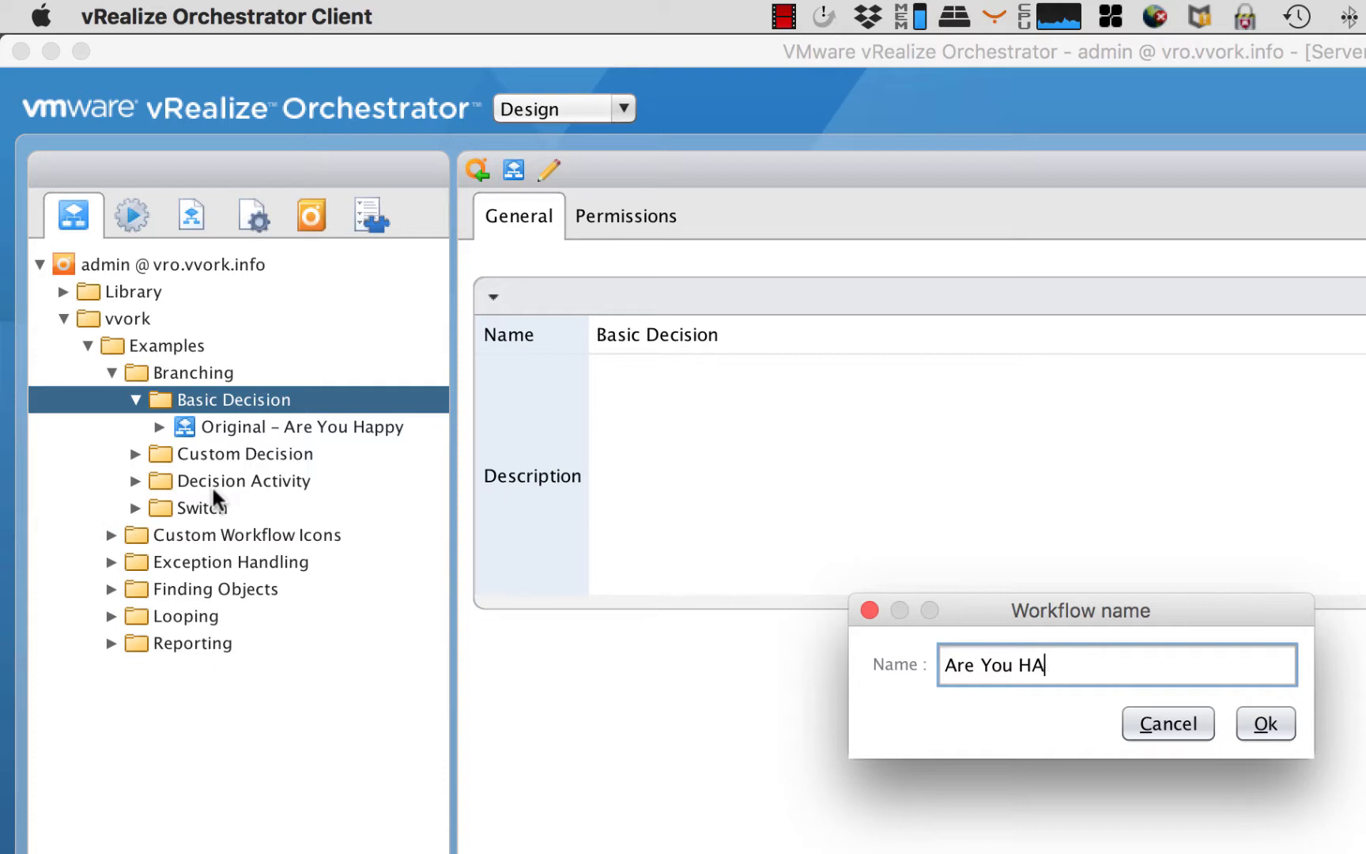
{"action": "type", "text": "py"}
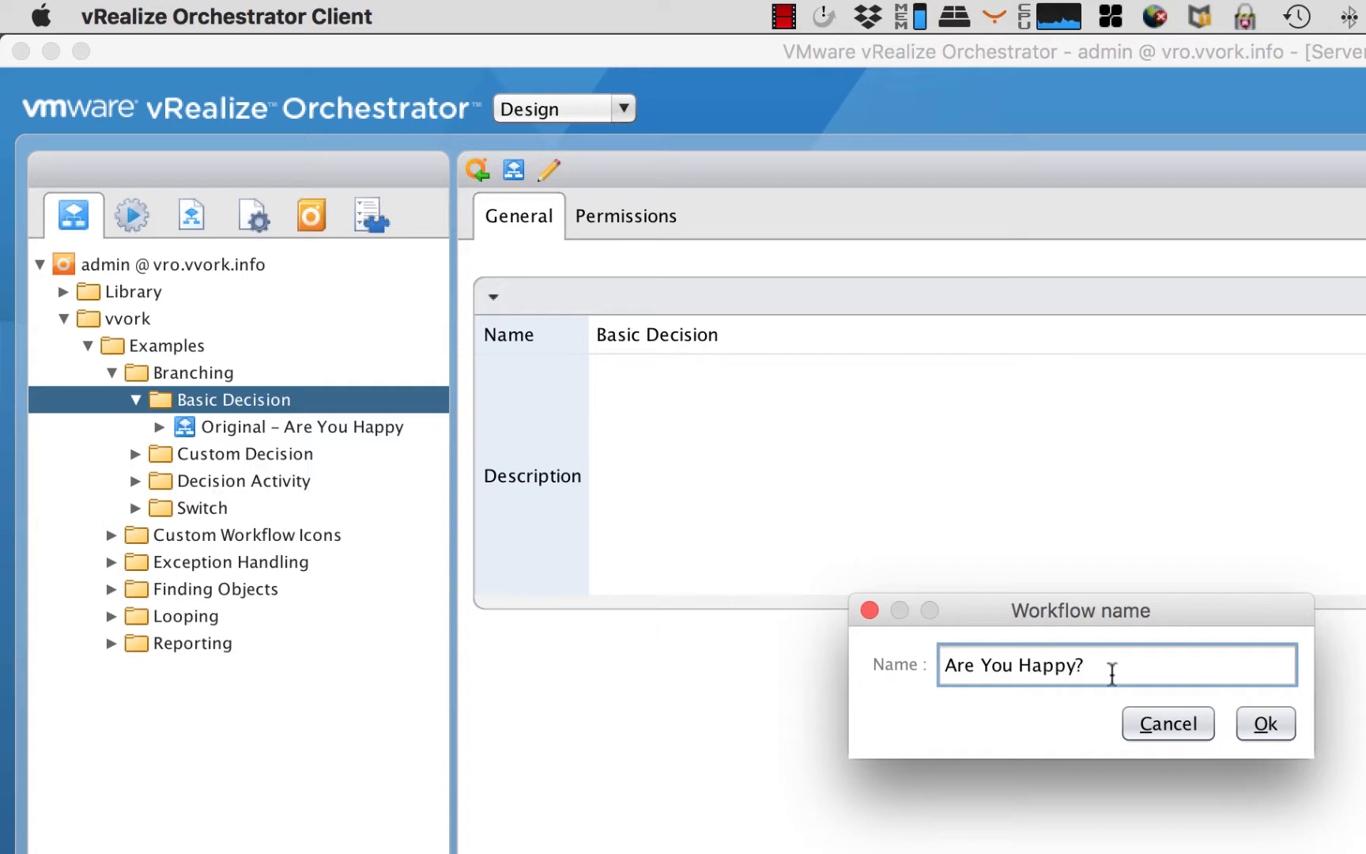
{"action": "left_click", "coordinate": [1255, 729]}
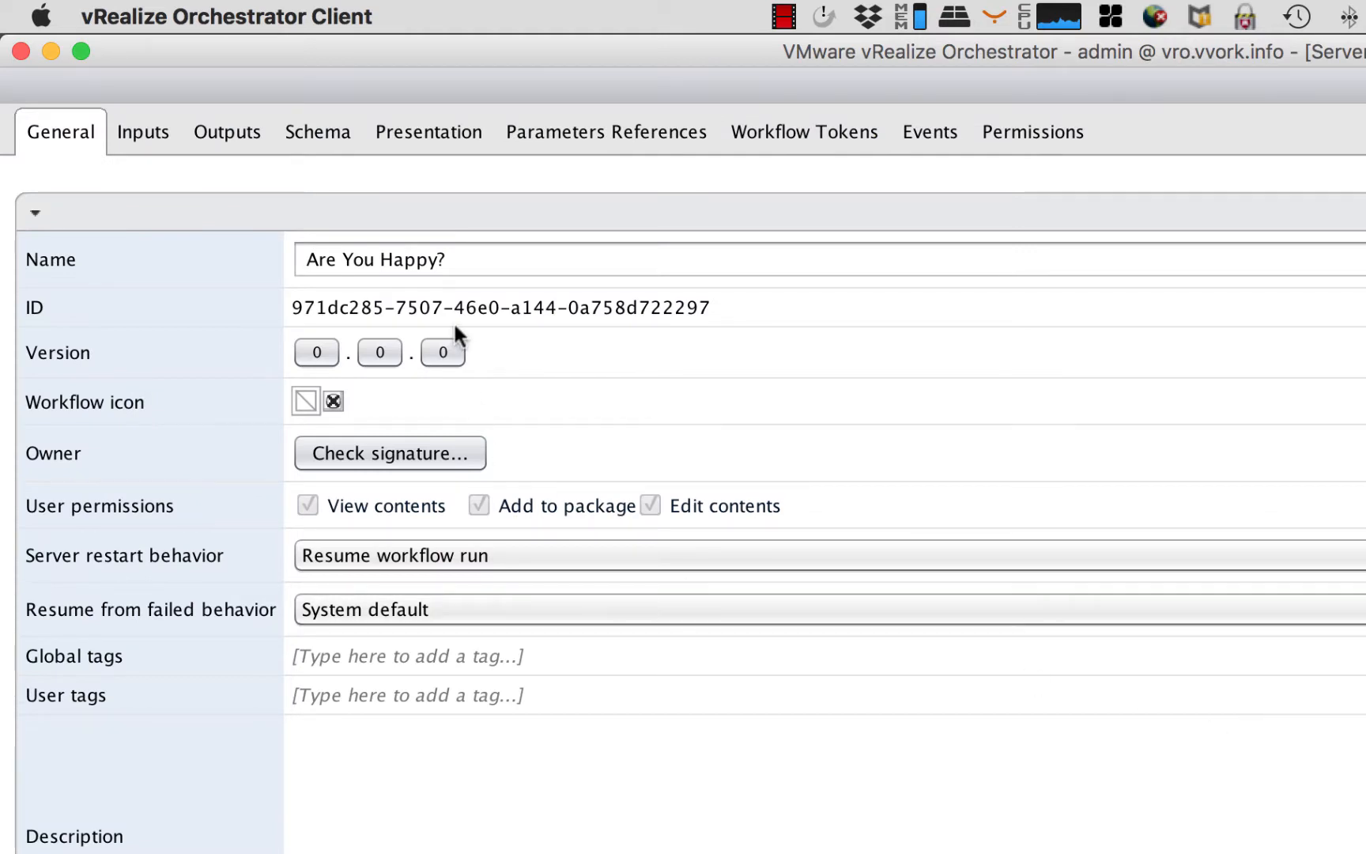
- Enter the workflow description "This workflow asks the user whether he/she is happy?"
{"action": "left_click", "coordinate": [524, 835]}
{"action": "type", "text": "This workfl"}
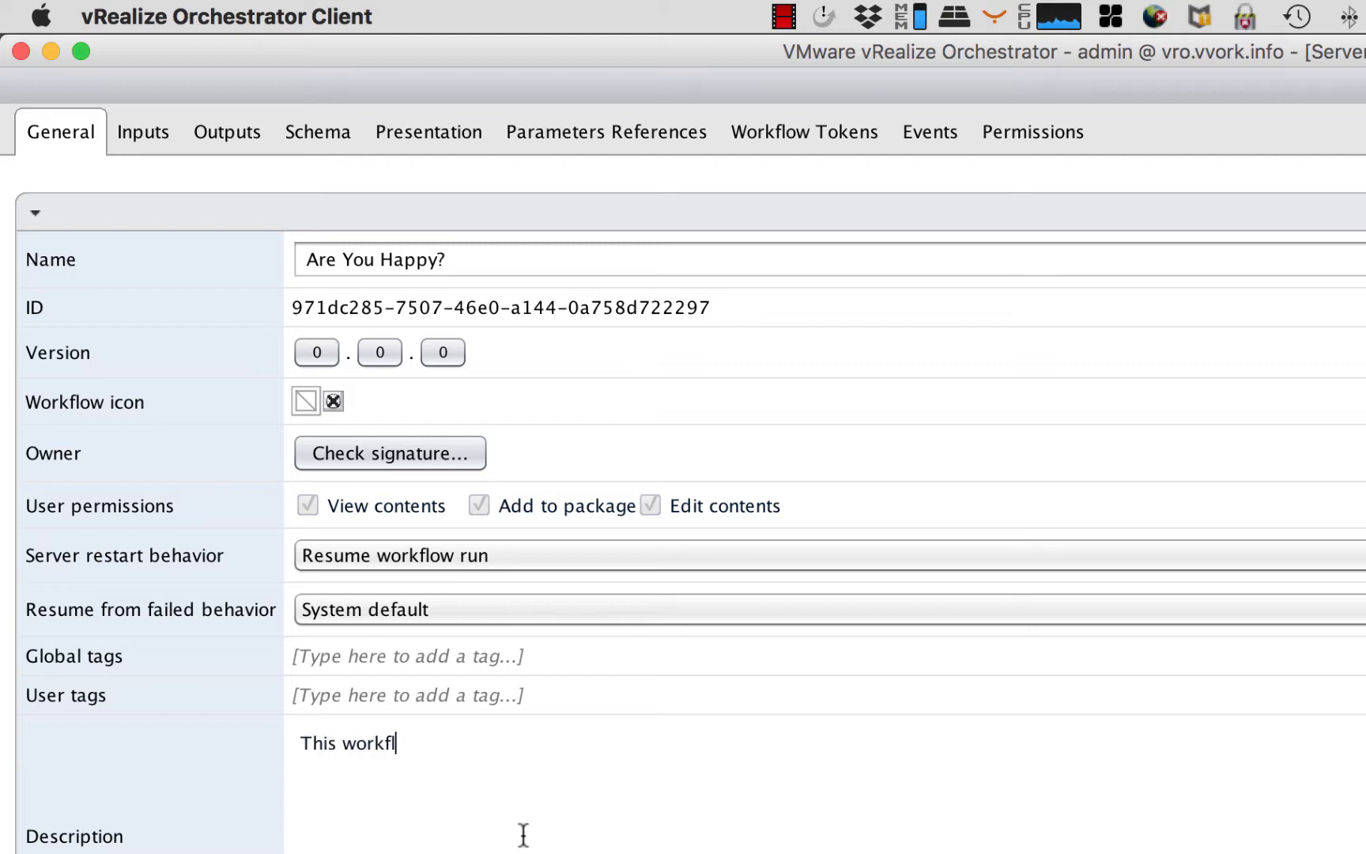
{"action": "type", "text": "ow askes the user whetyher"}
{"action": "key", "text": "BackSpace"}
{"action": "key", "text": "BackSpace"}
{"action": "key", "text": "BackSpace"}
{"action": "type", "text": "er he/she is happy?"}
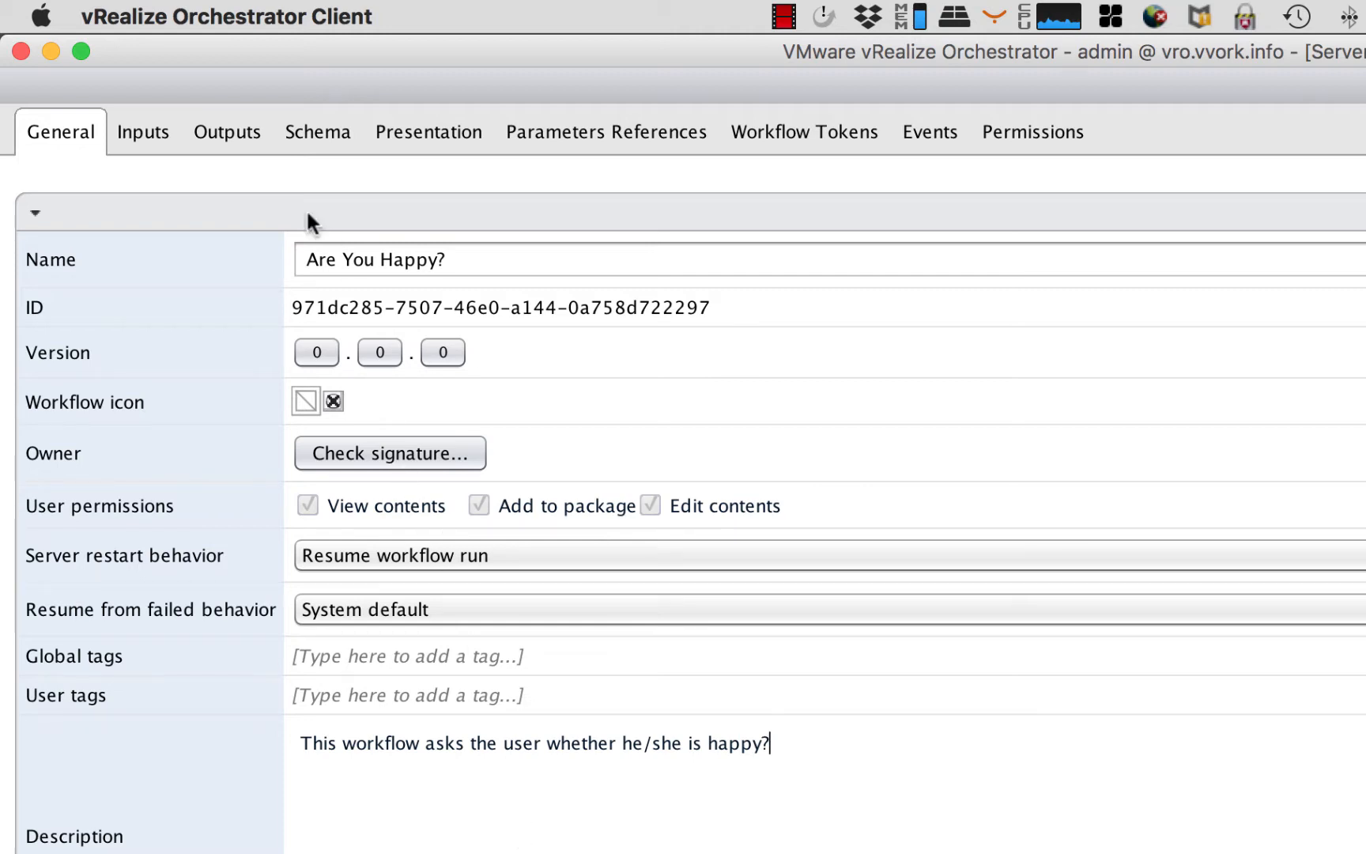
- Add an input parameter to the workflow and name it areYouHappy
{"action": "left_click", "coordinate": [143, 133]}
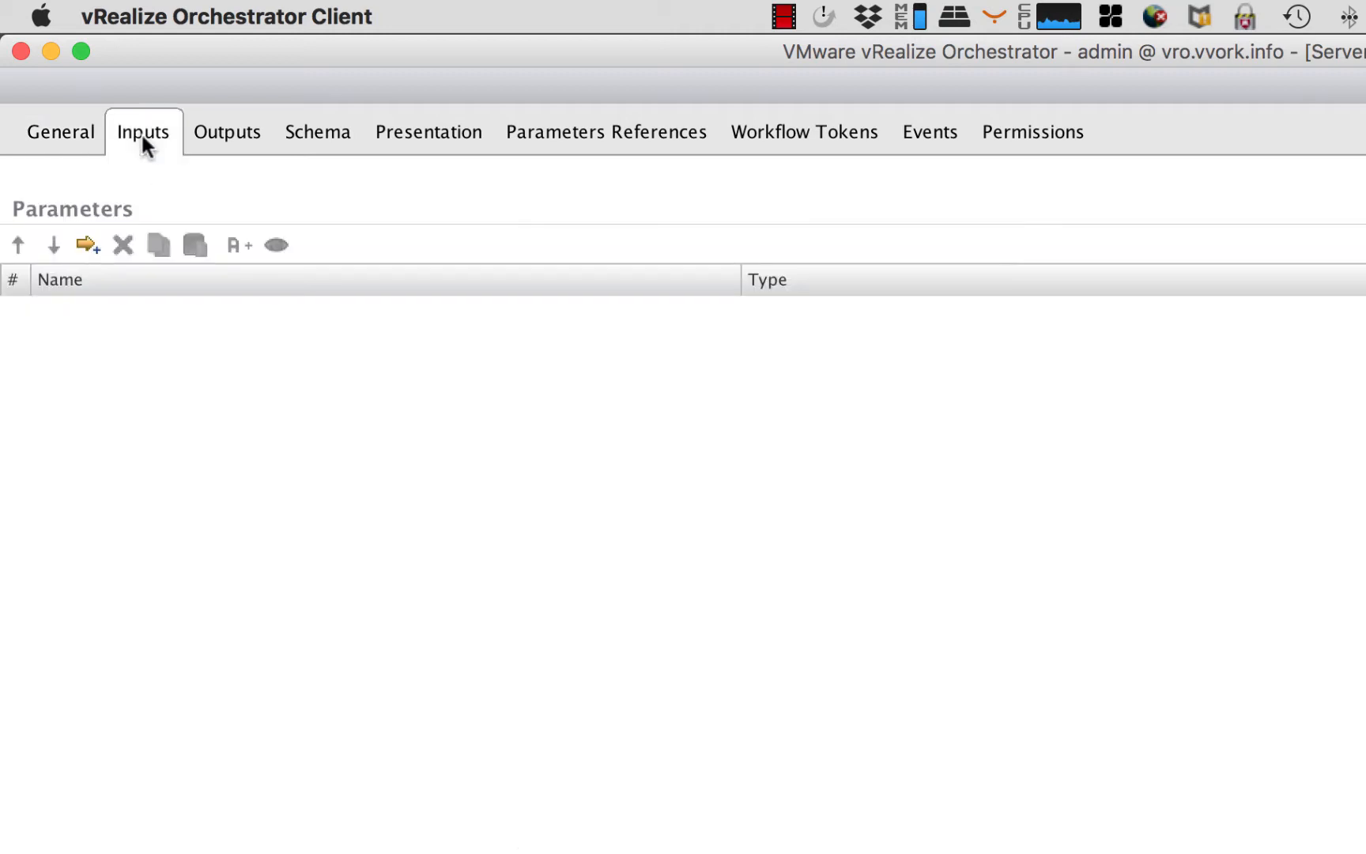
{"action": "left_click", "coordinate": [87, 247]}
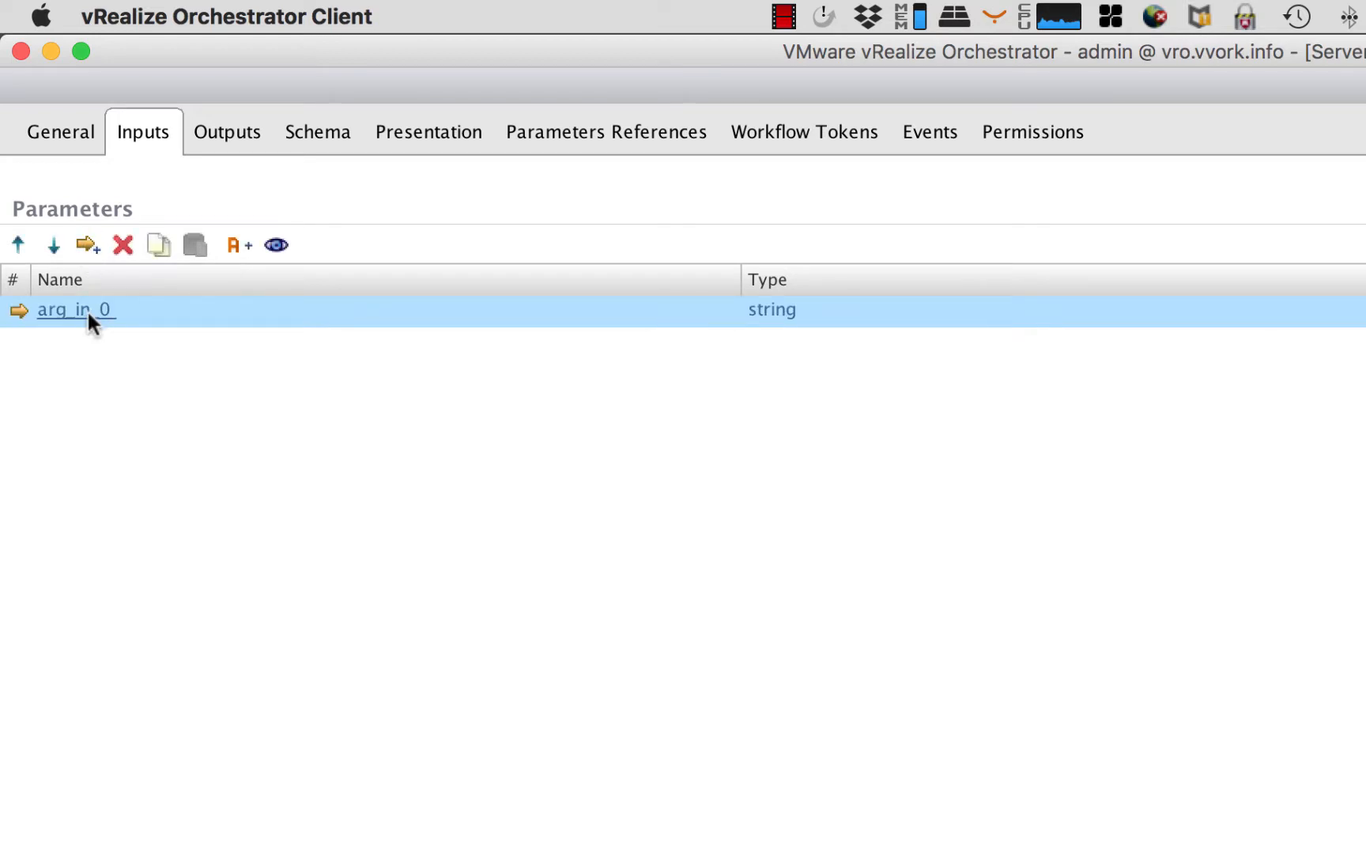
{"action": "left_click", "coordinate": [88, 313]}
{"action": "type", "text": "areYouHappy"}
{"action": "left_click", "coordinate": [1267, 734]}
- Set the areYouHappy input's type to boolean and its description to "Are you happy?"
{"action": "left_click", "coordinate": [773, 311]}
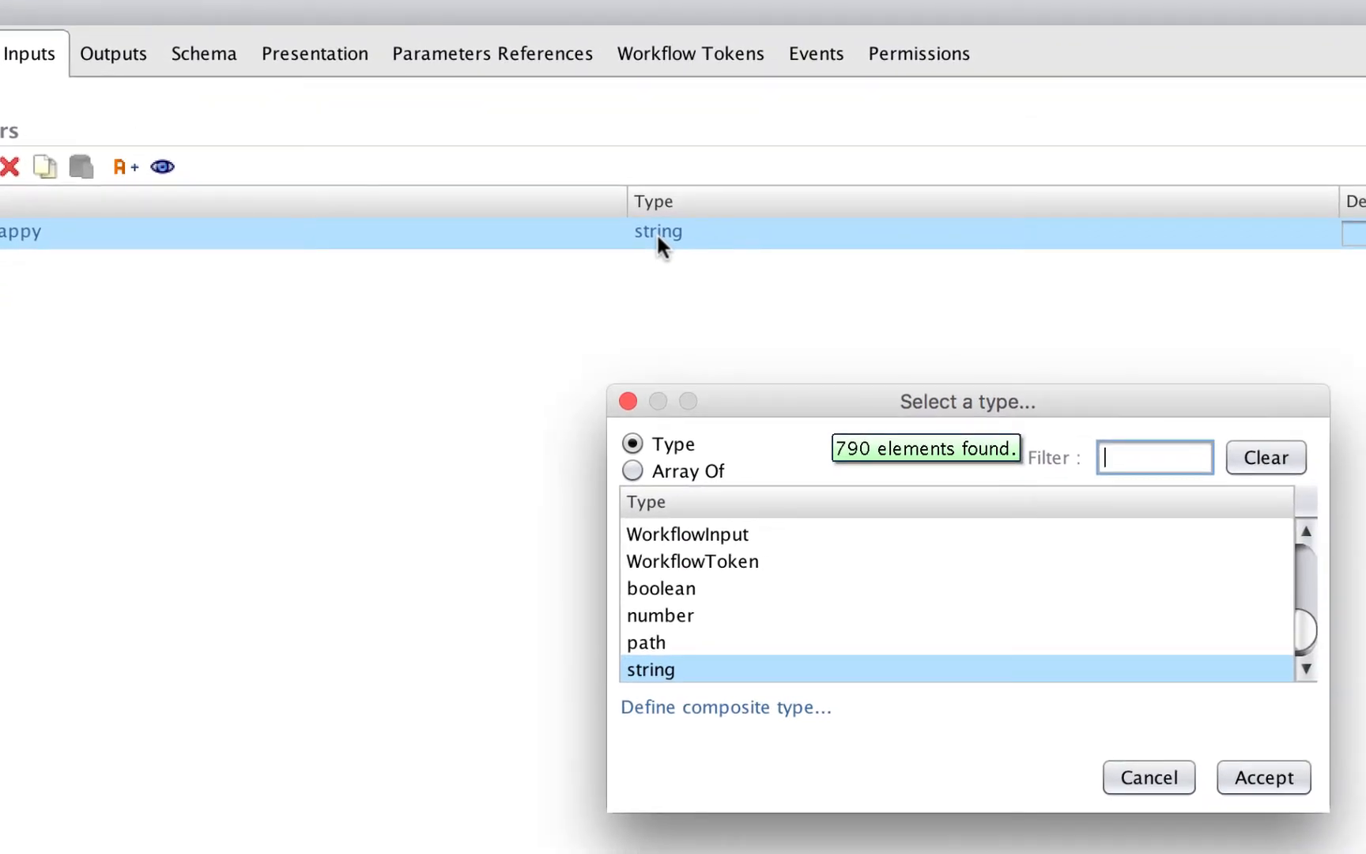
{"action": "type", "text": "boool"}
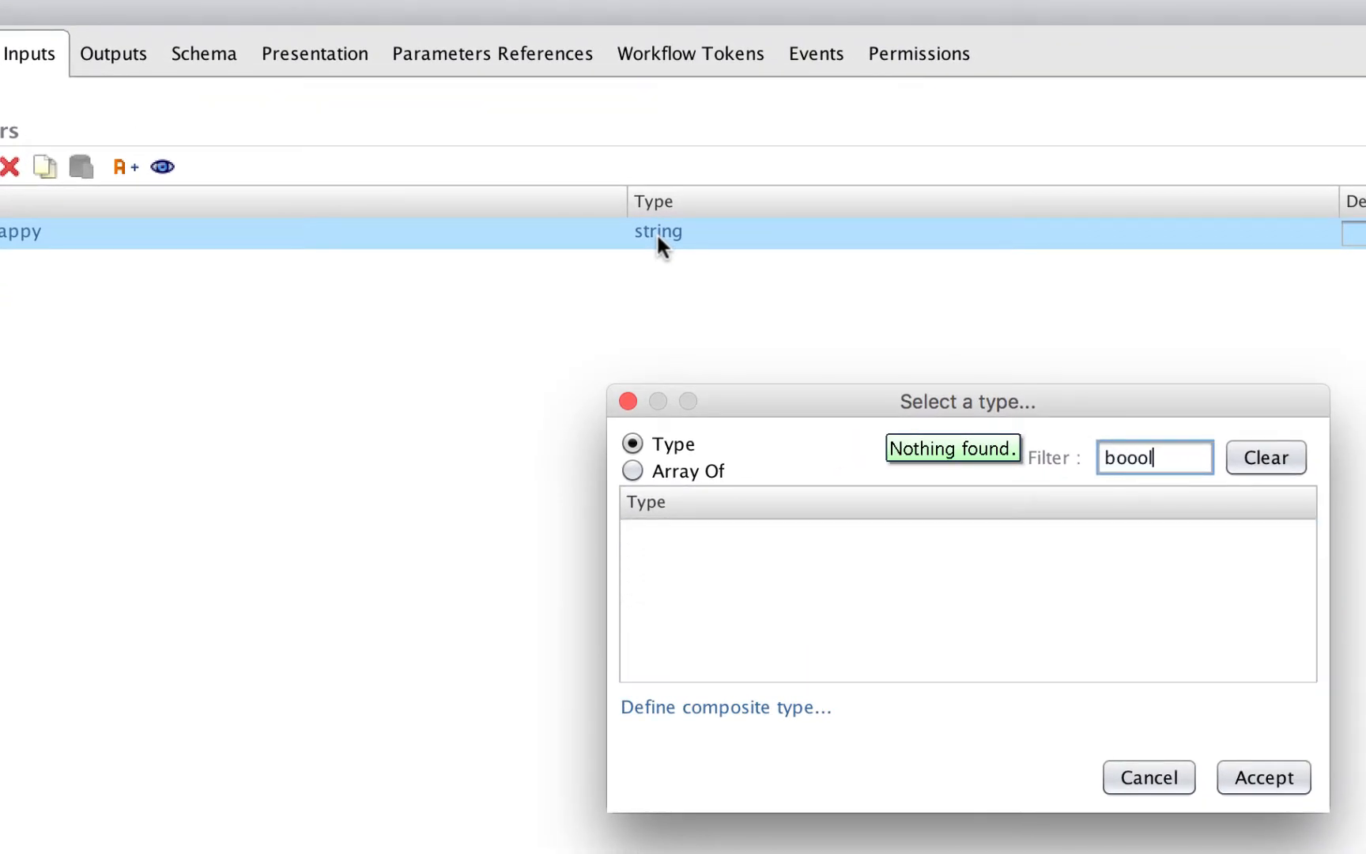
{"action": "key", "text": "BackSpace"}
{"action": "key", "text": "BackSpace"}
{"action": "type", "text": "l"}
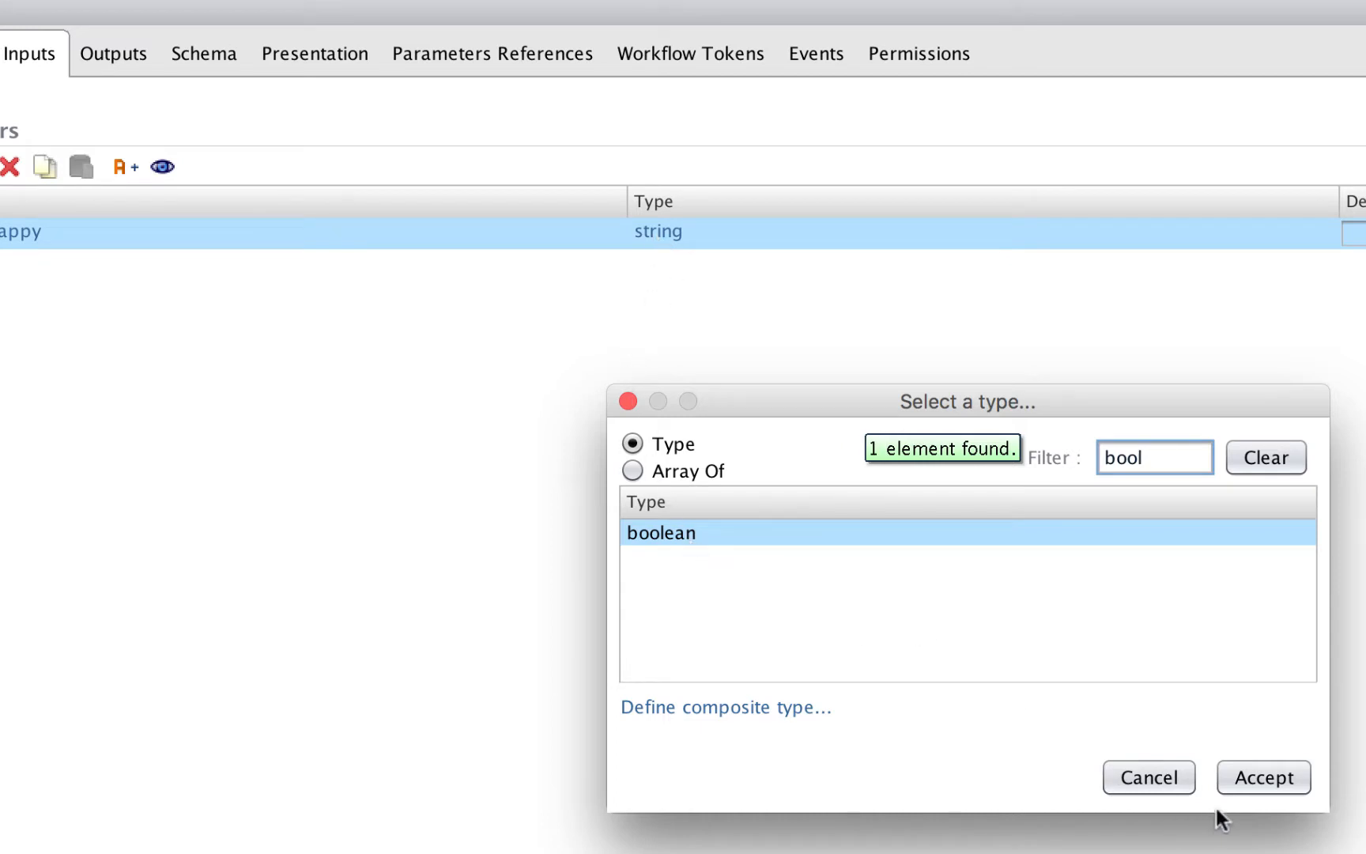
{"action": "left_click", "coordinate": [1249, 783]}
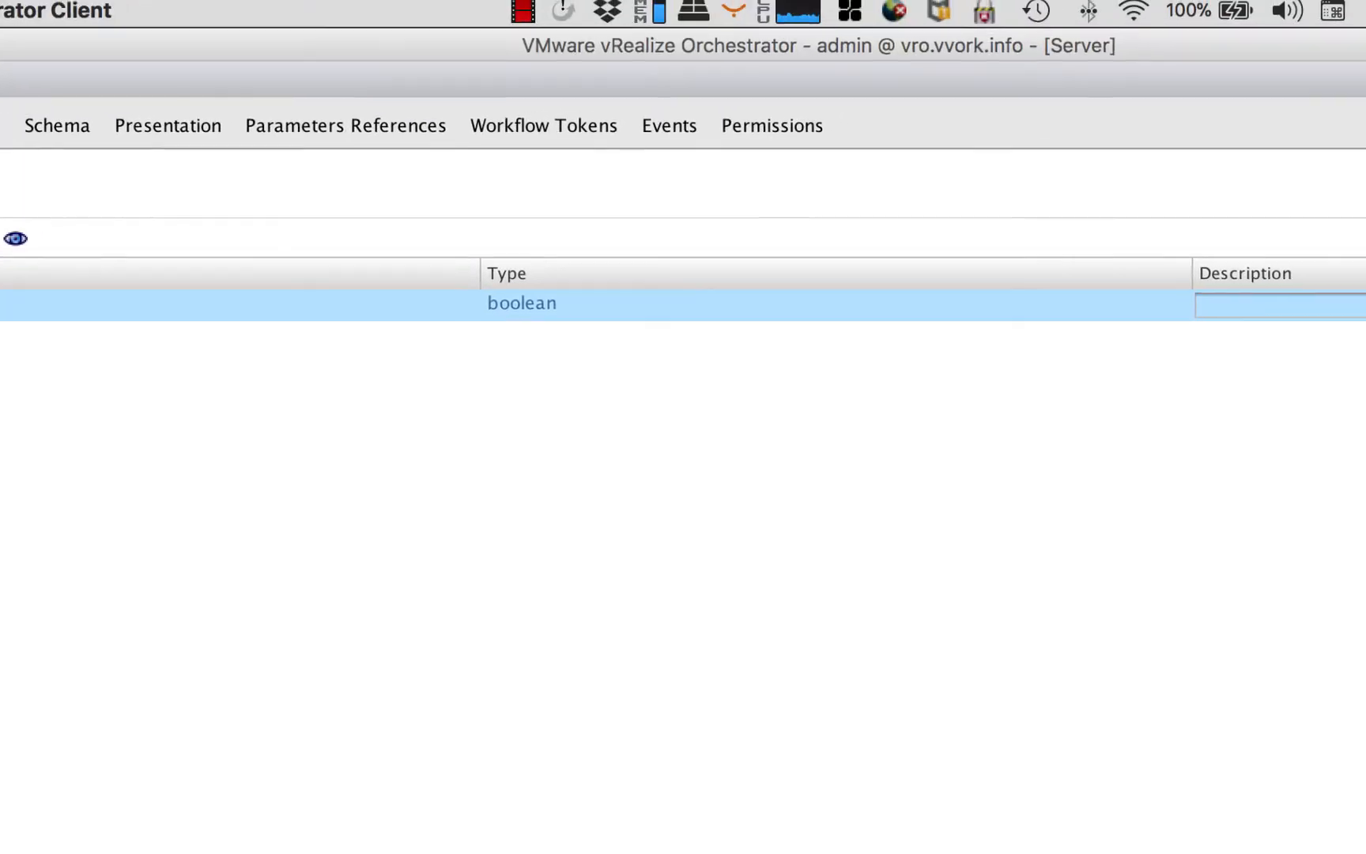
{"action": "left_click", "coordinate": [1356, 305]}
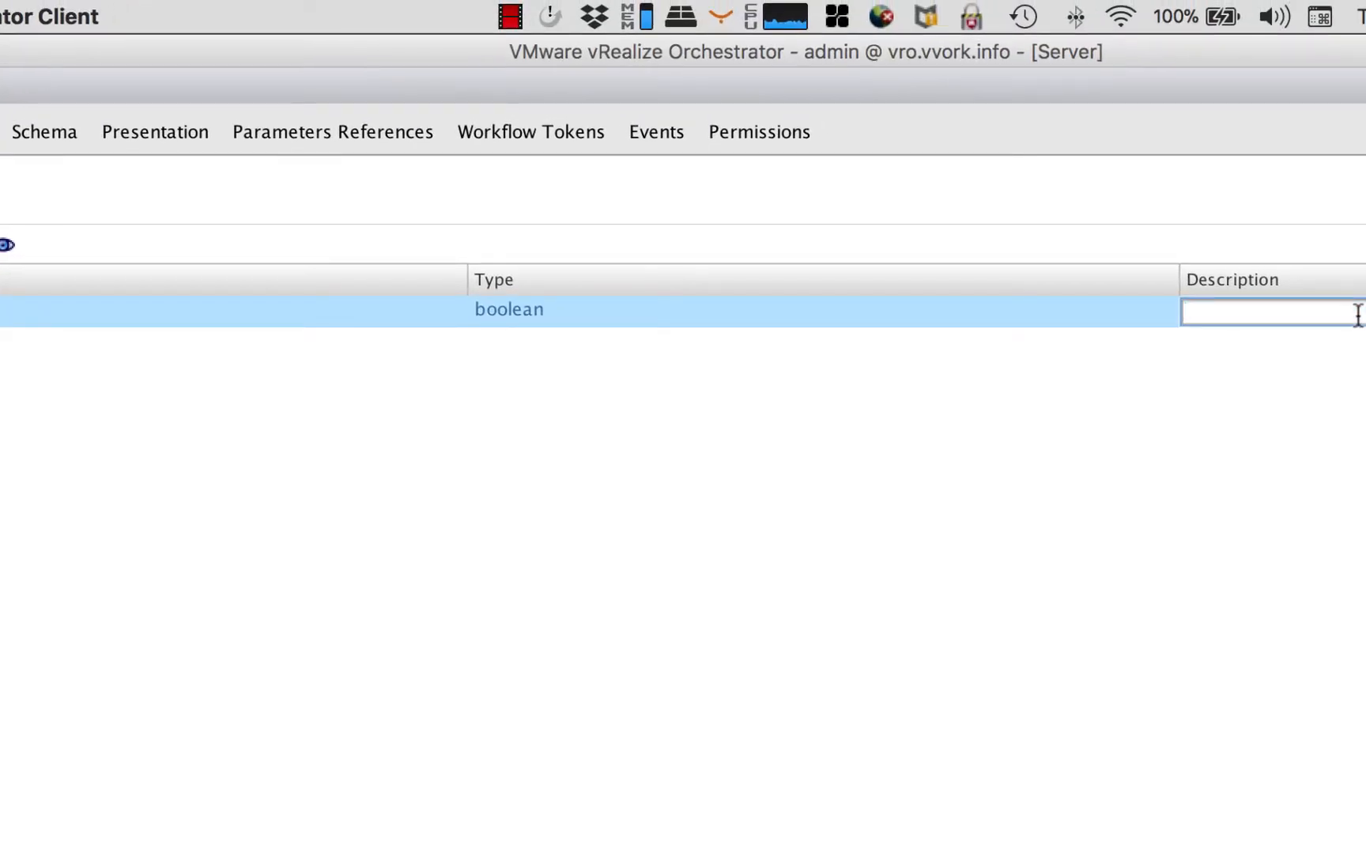
{"action": "type", "text": "Are you happy?"}
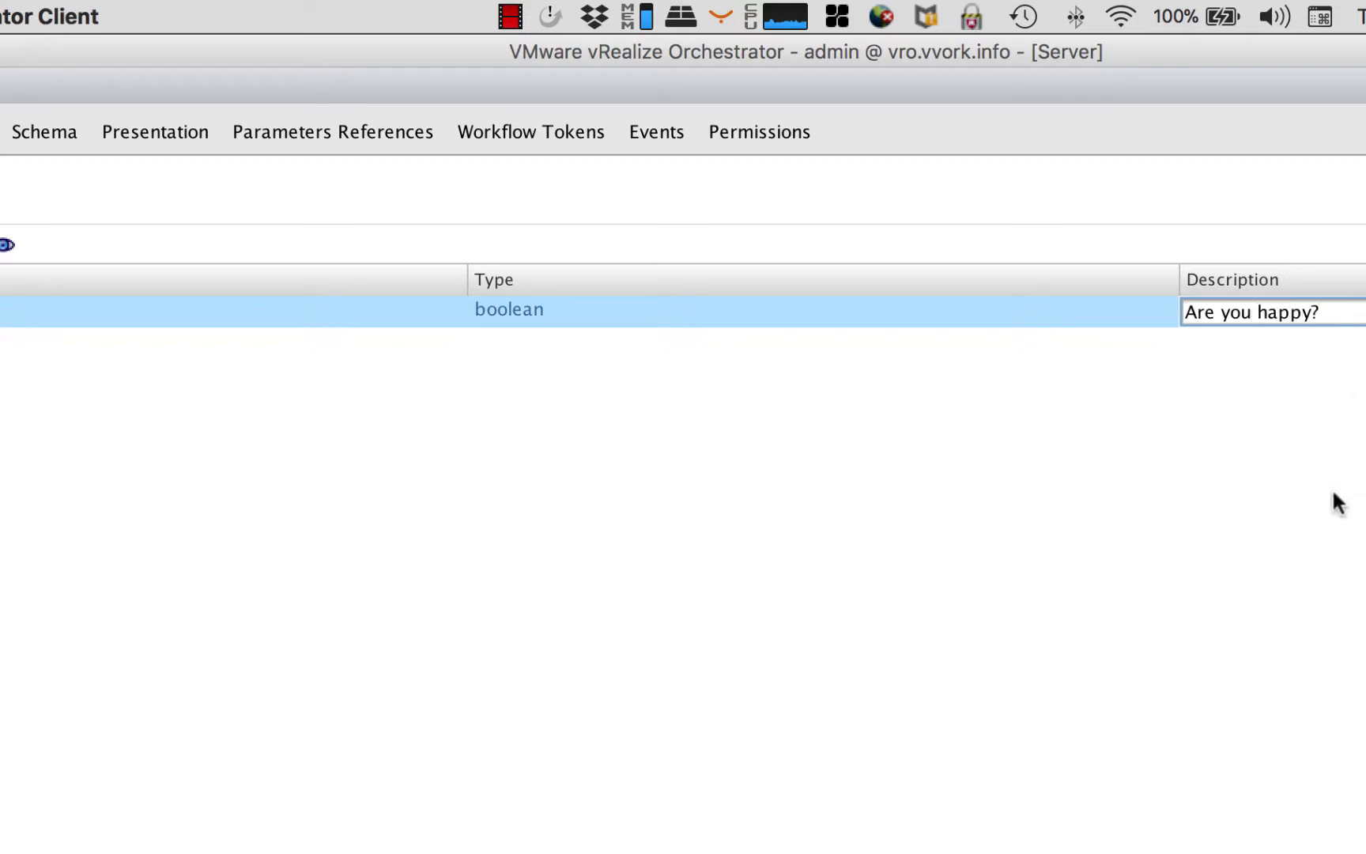
{"action": "key", "text": "Return"}
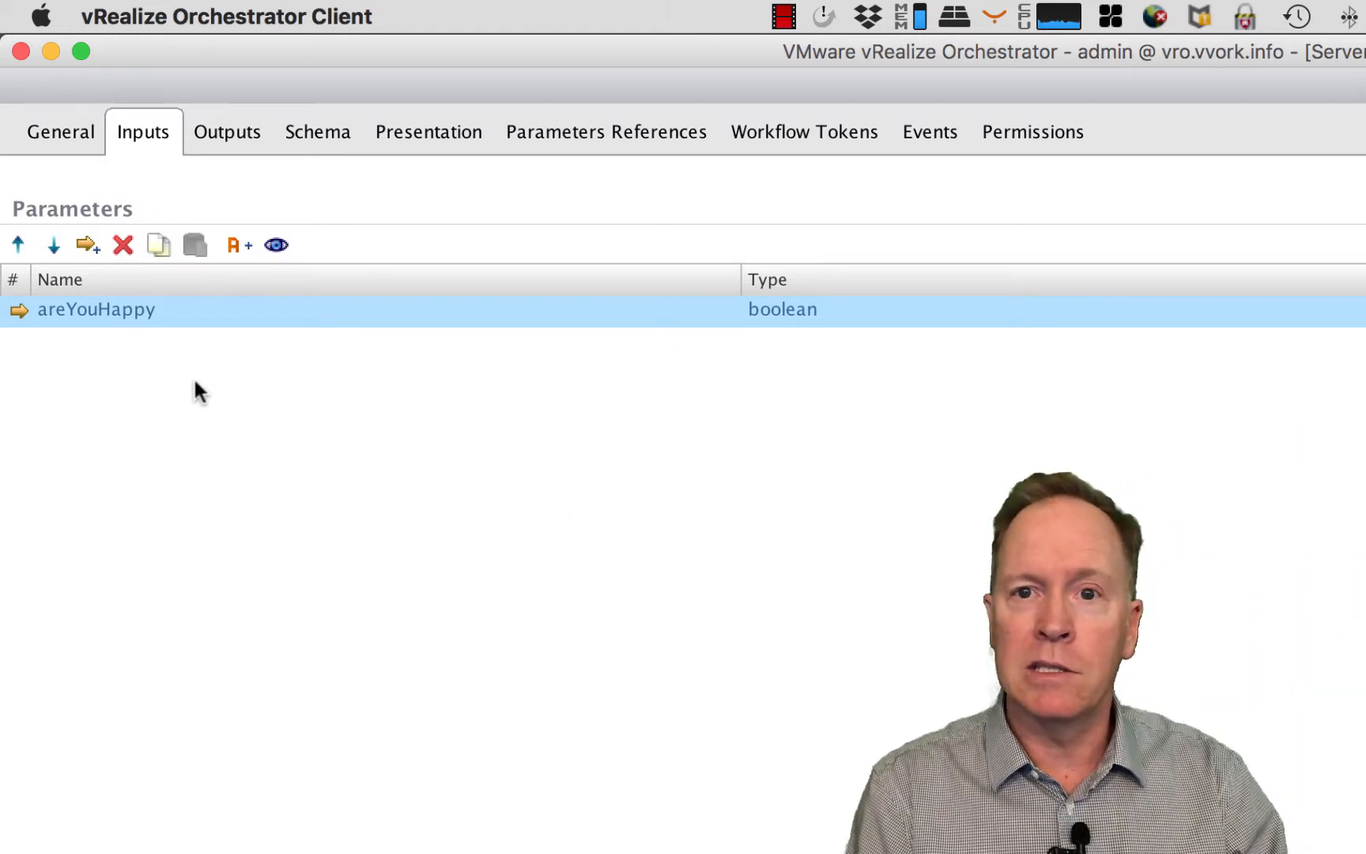
- Add a second input parameter to the workflow and name it pickANumber
{"action": "left_click", "coordinate": [88, 245]}
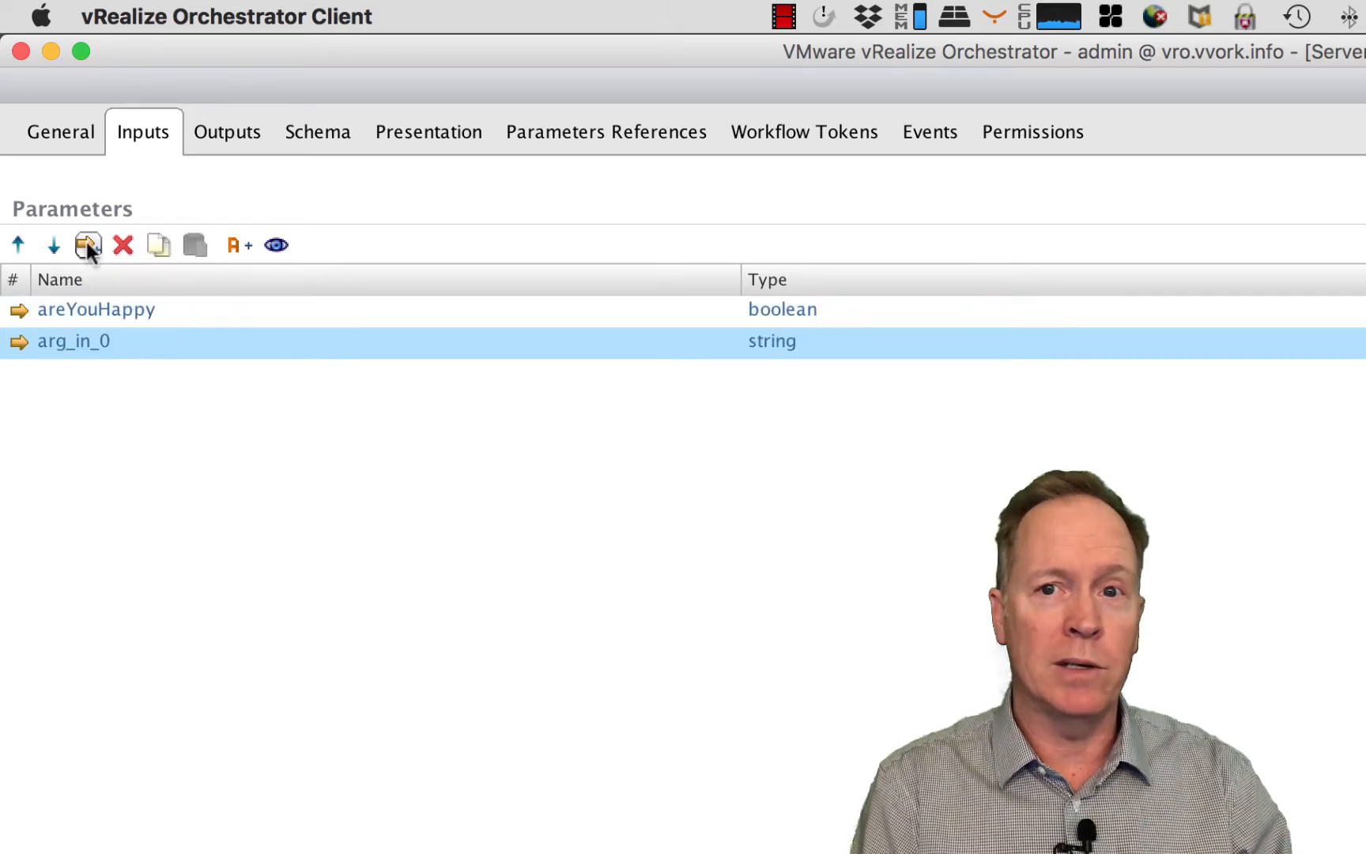
{"action": "left_click", "coordinate": [86, 339]}
{"action": "type", "text": "pickA"}
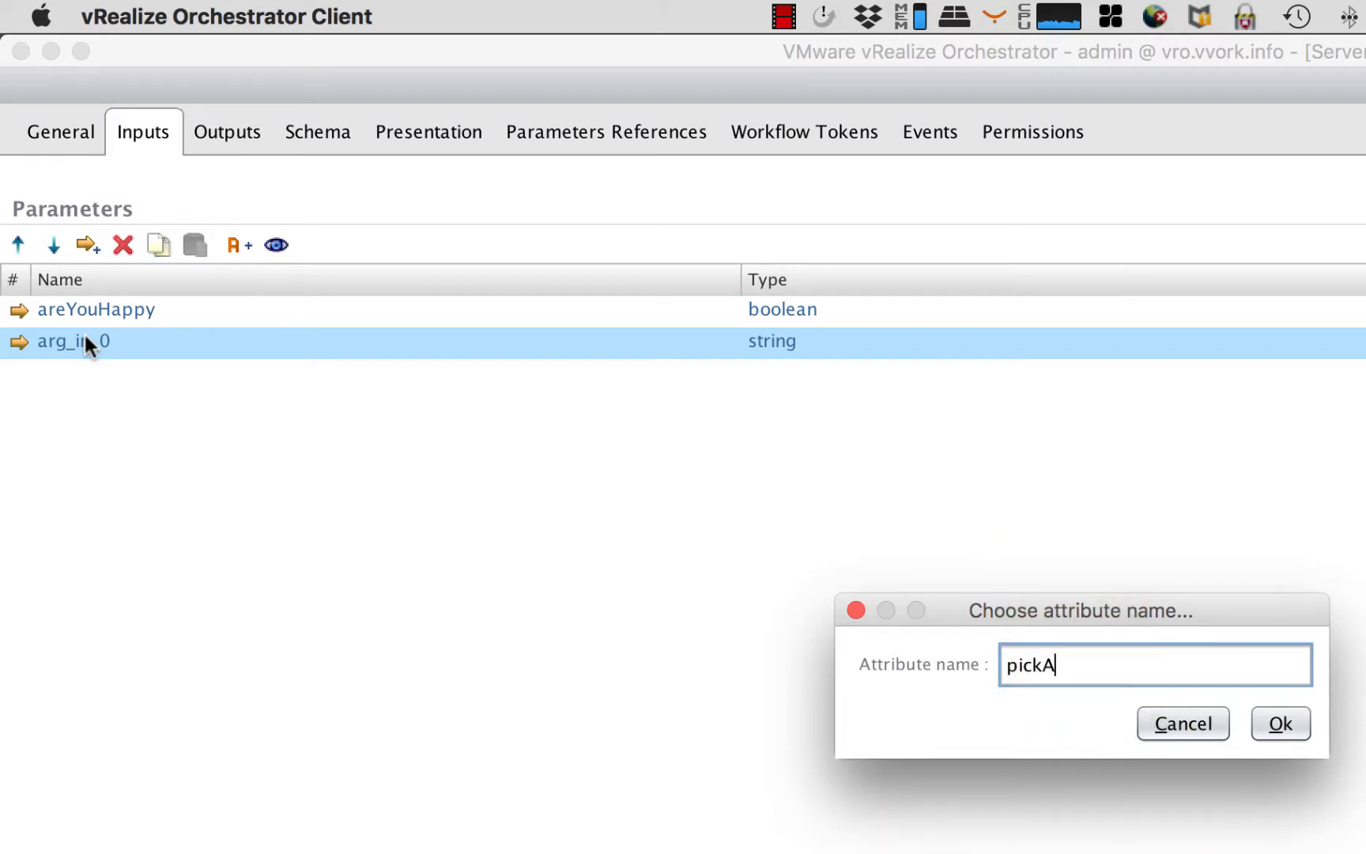
{"action": "type", "text": "Number"}
{"action": "left_click", "coordinate": [1278, 725]}
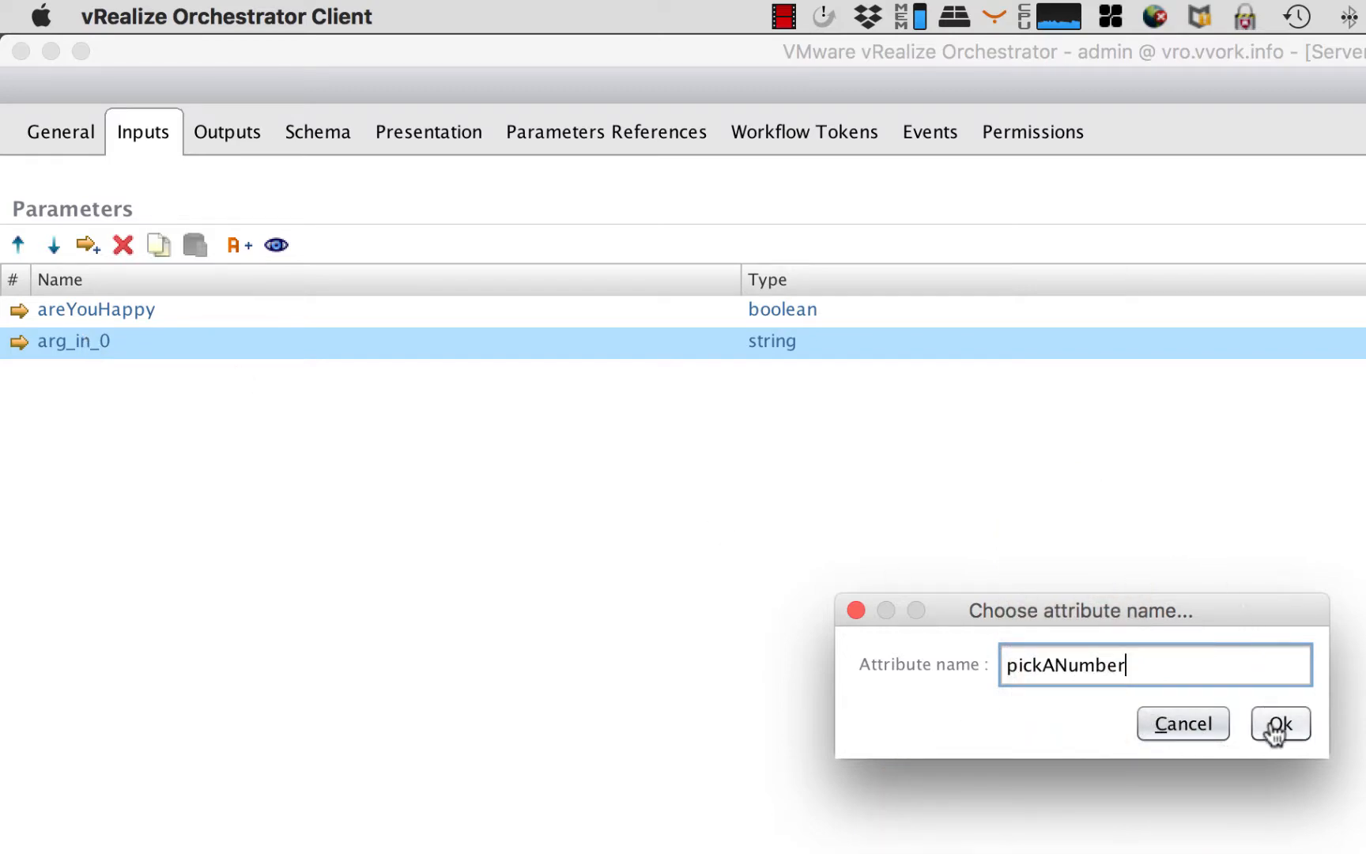
- Set the pickANumber input's type to number and its description to "Pick a number"
{"action": "left_click", "coordinate": [786, 338]}
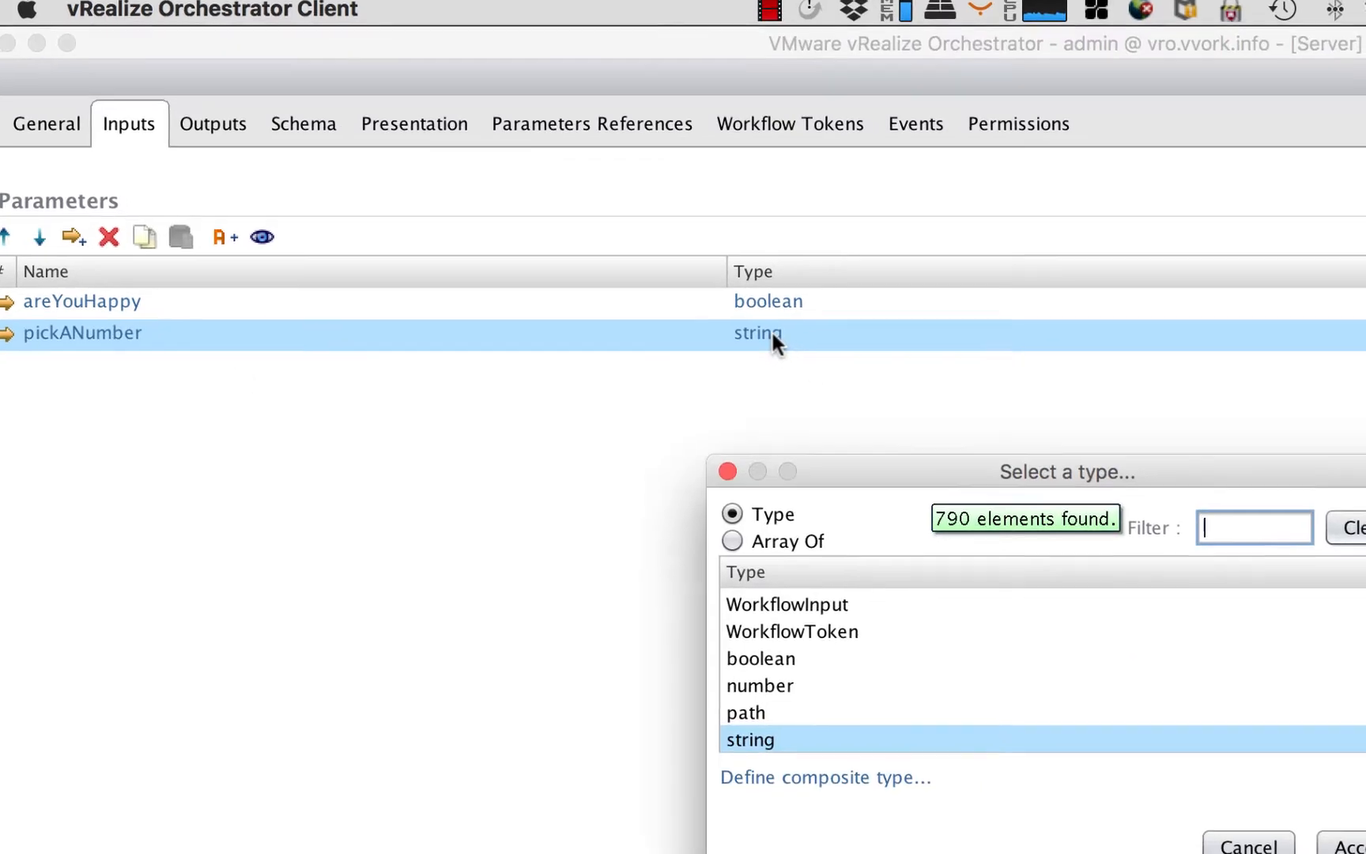
{"action": "type", "text": "number"}
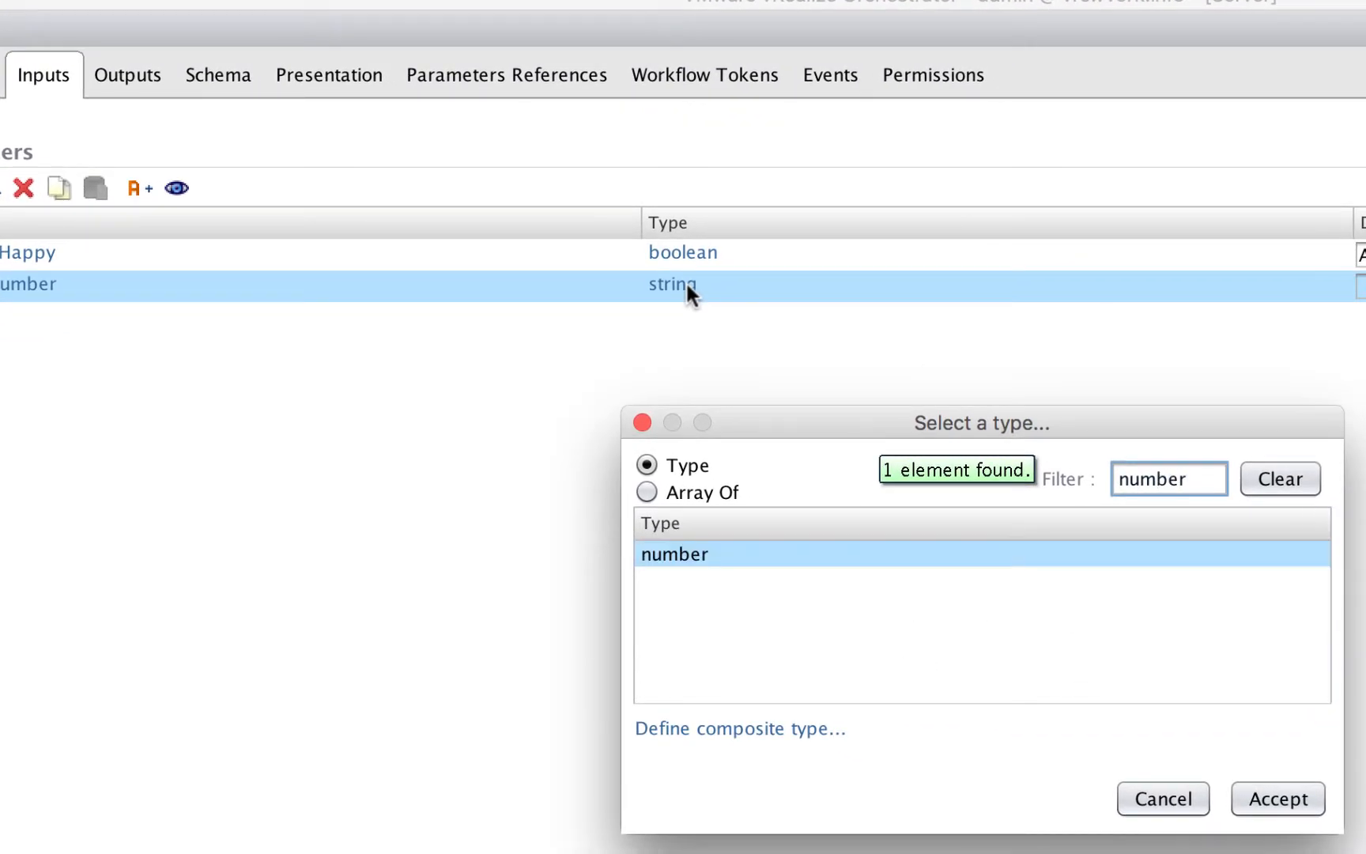
{"action": "left_click", "coordinate": [1278, 799]}
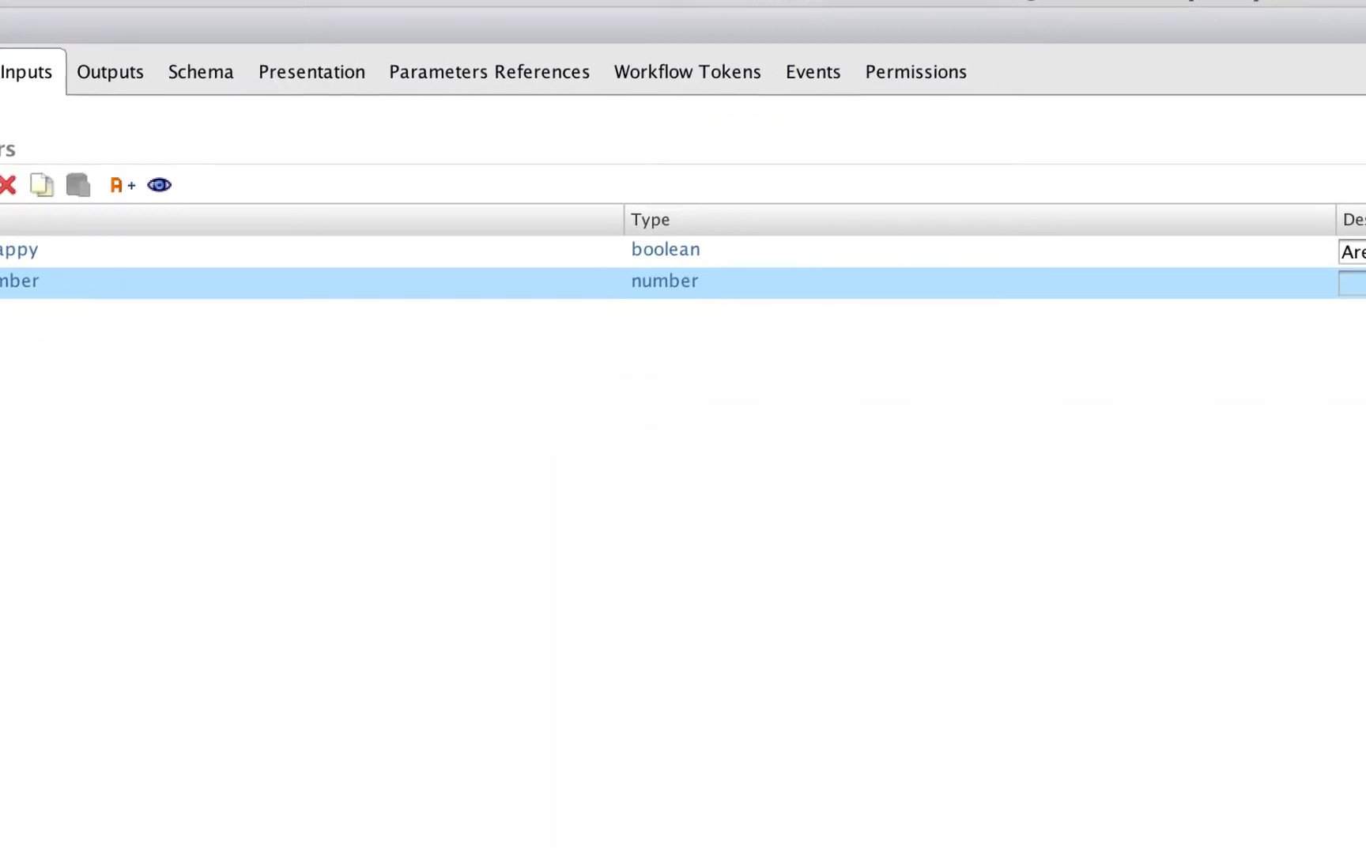
{"action": "left_click", "coordinate": [1274, 249]}
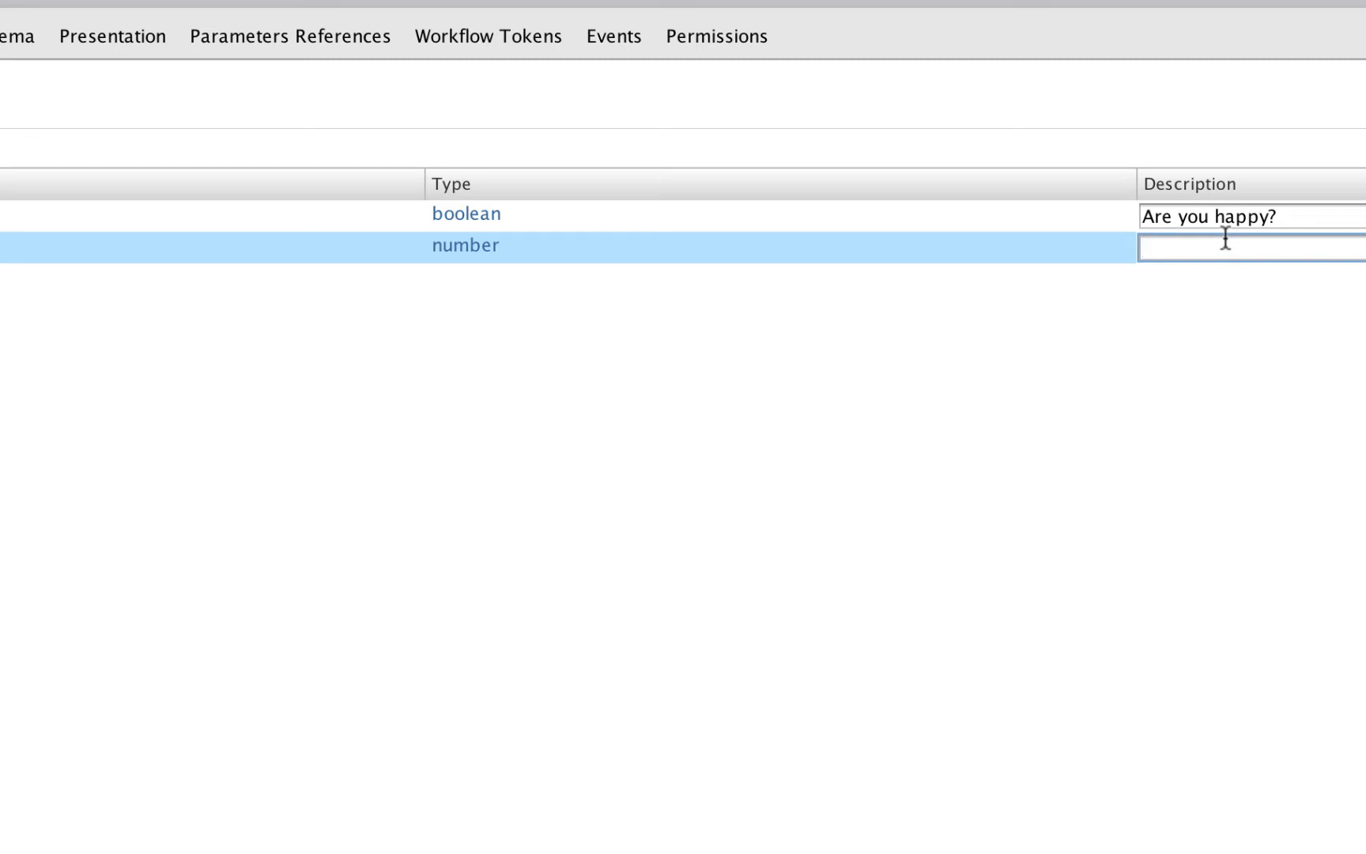
{"action": "type", "text": "Pick a number"}
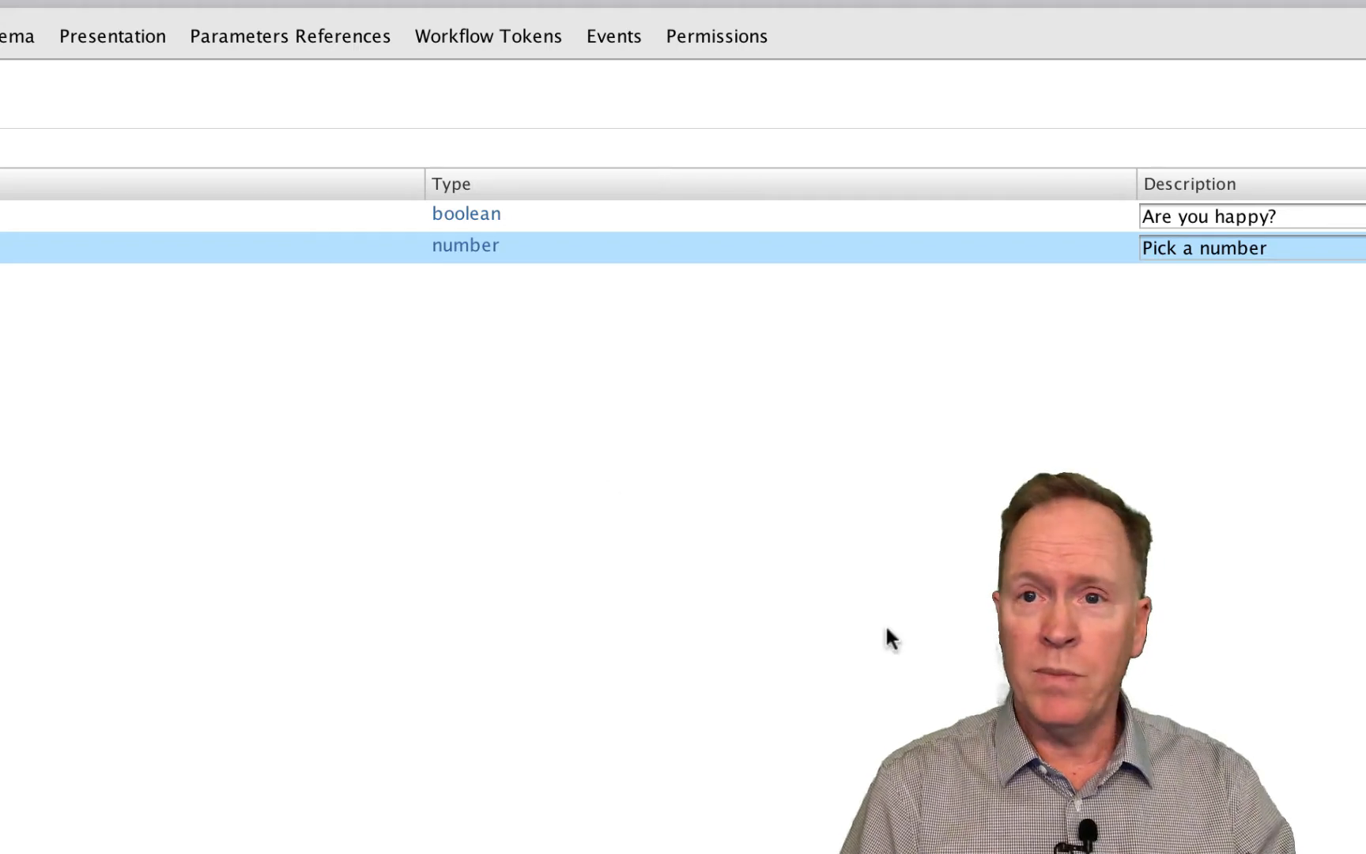
- Add a string attribute named someString to the workflow's general attributes
{"action": "left_click", "coordinate": [45, 99]}
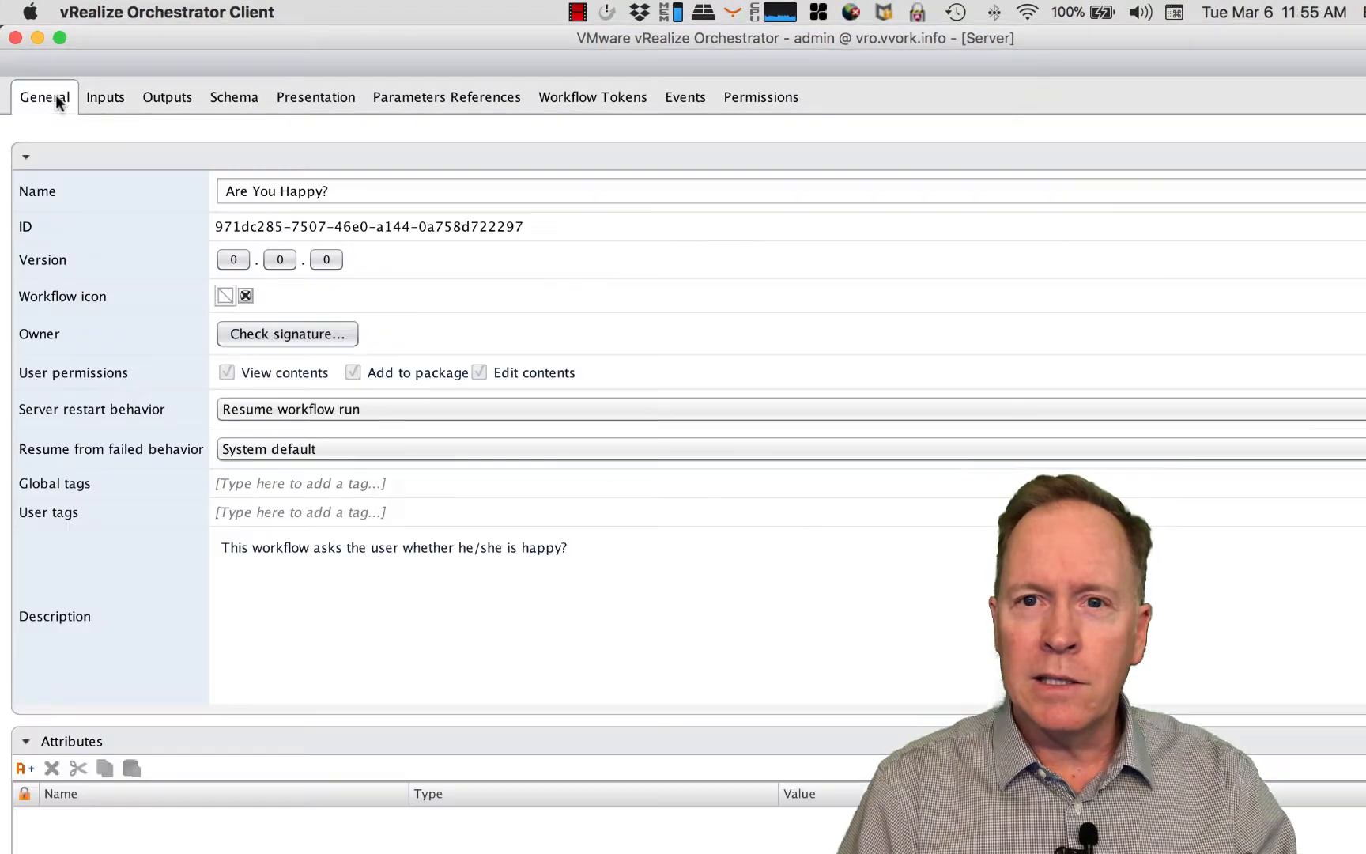
{"action": "left_click", "coordinate": [24, 768]}
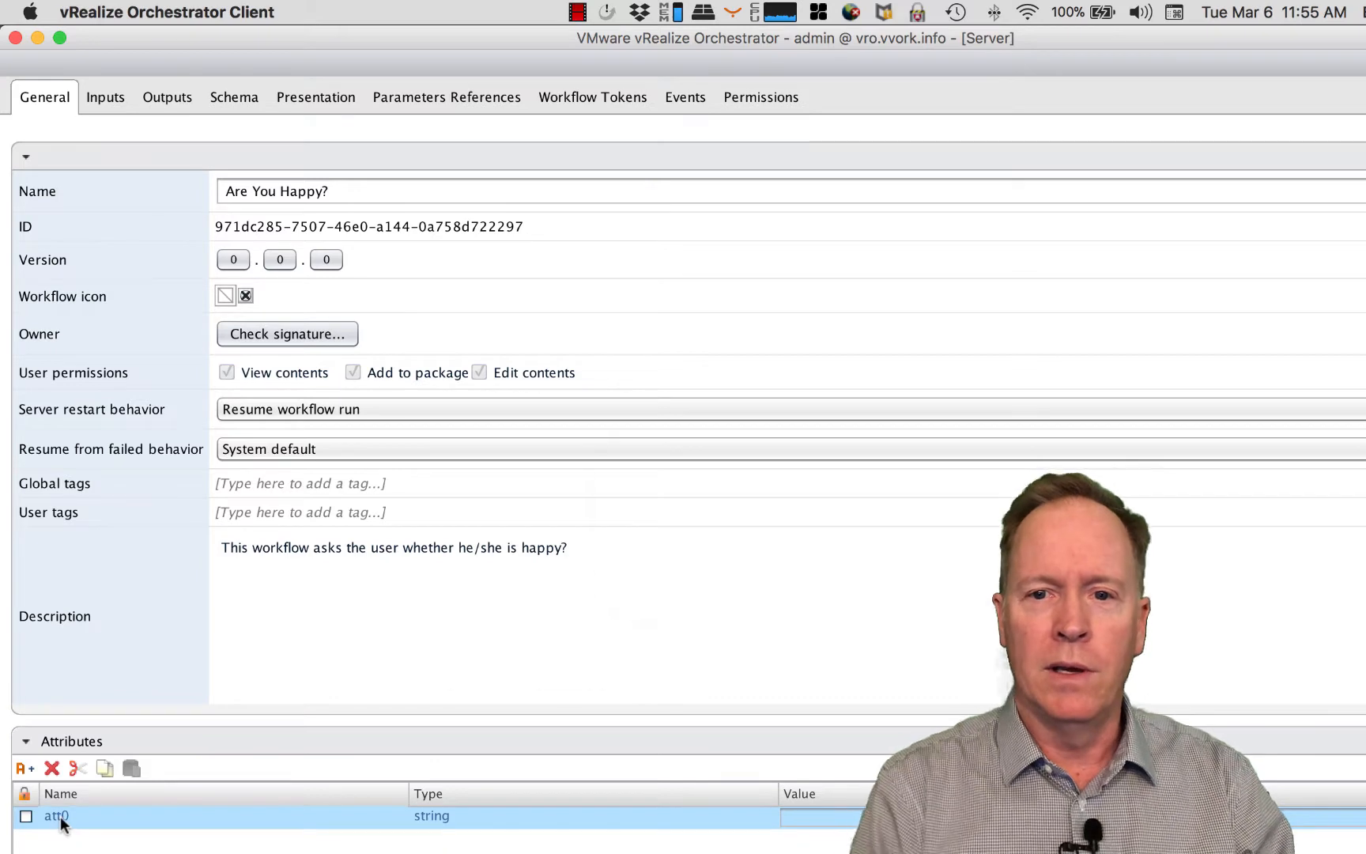
{"action": "left_click", "coordinate": [60, 815]}
{"action": "type", "text": "some"}
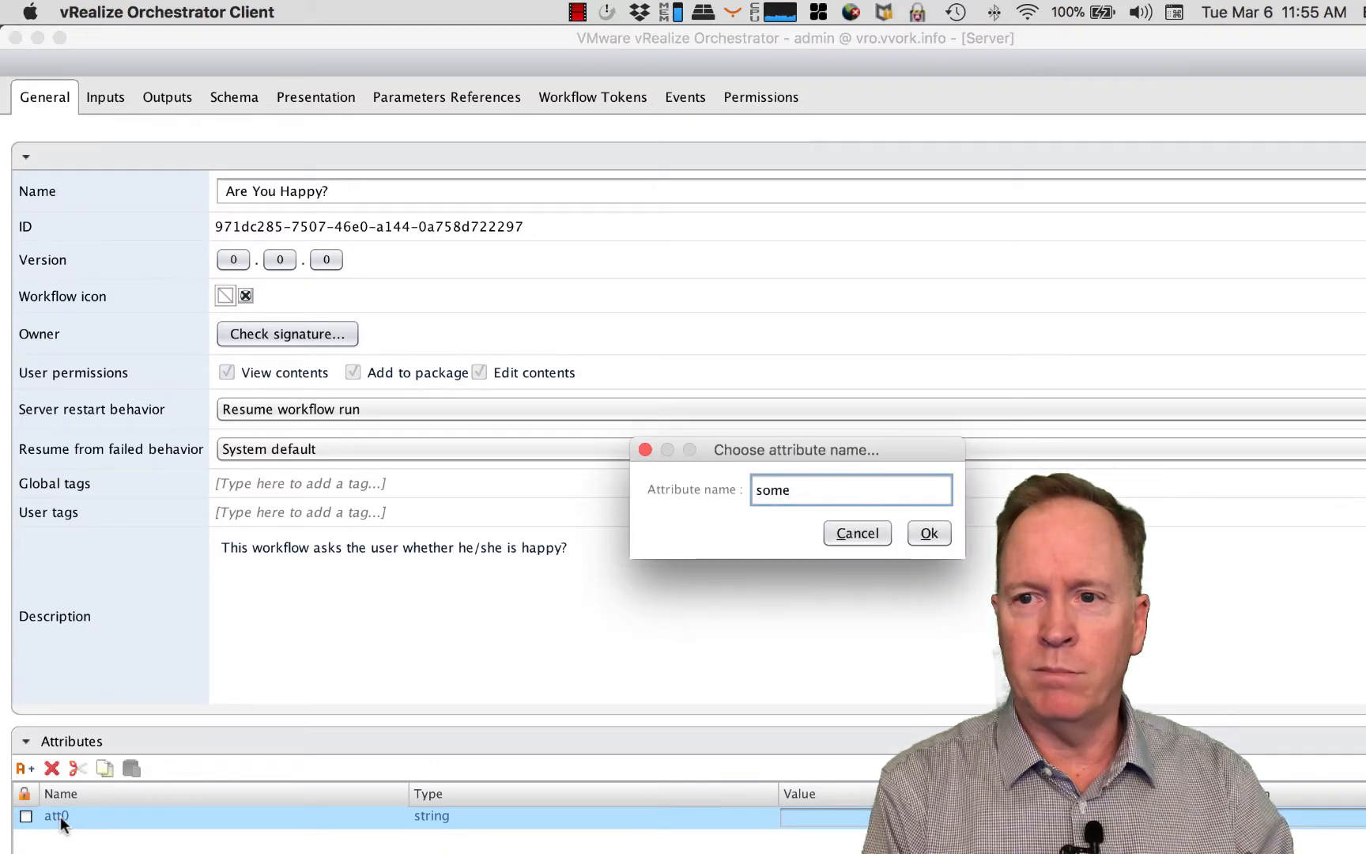
{"action": "type", "text": "String"}
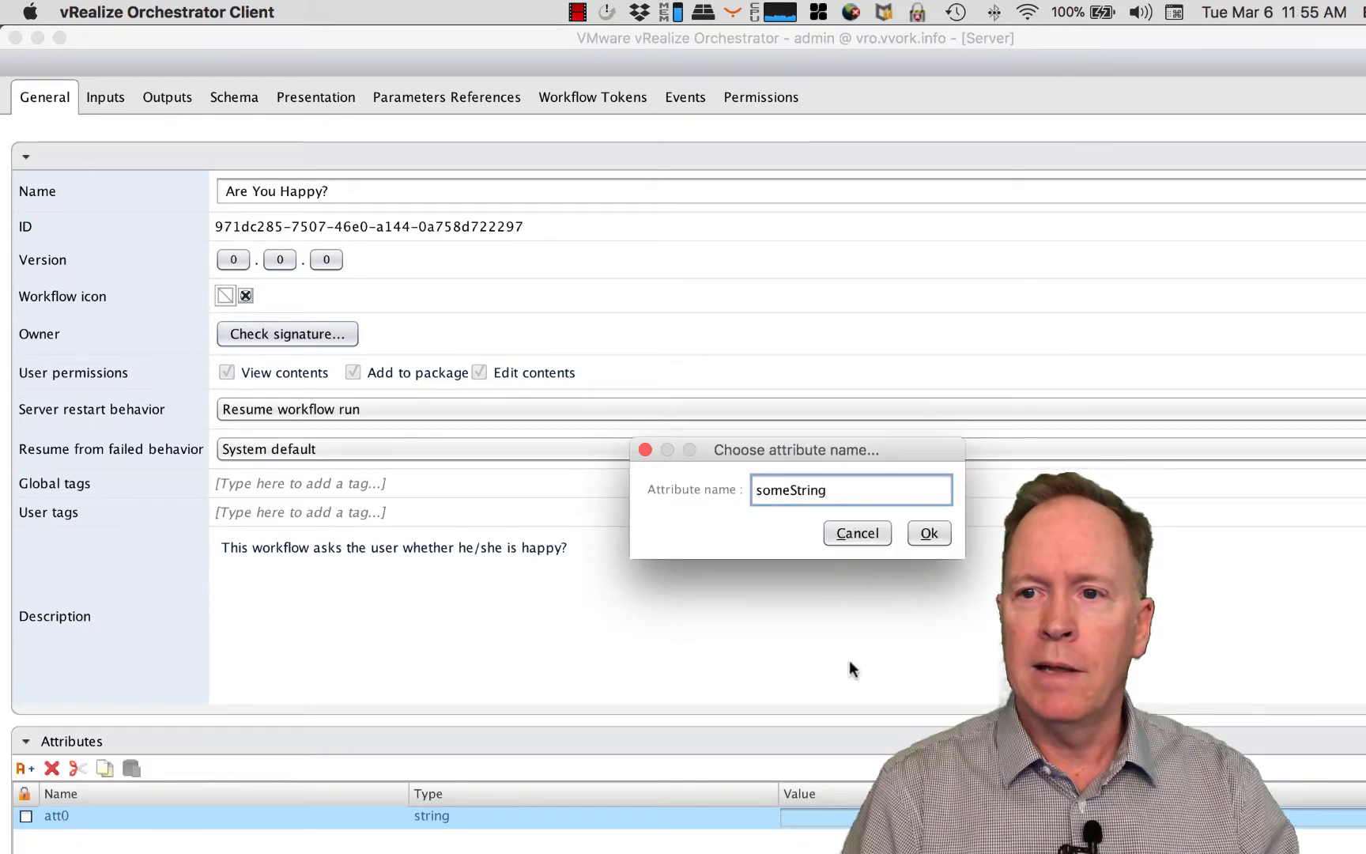
{"action": "left_click", "coordinate": [932, 533]}
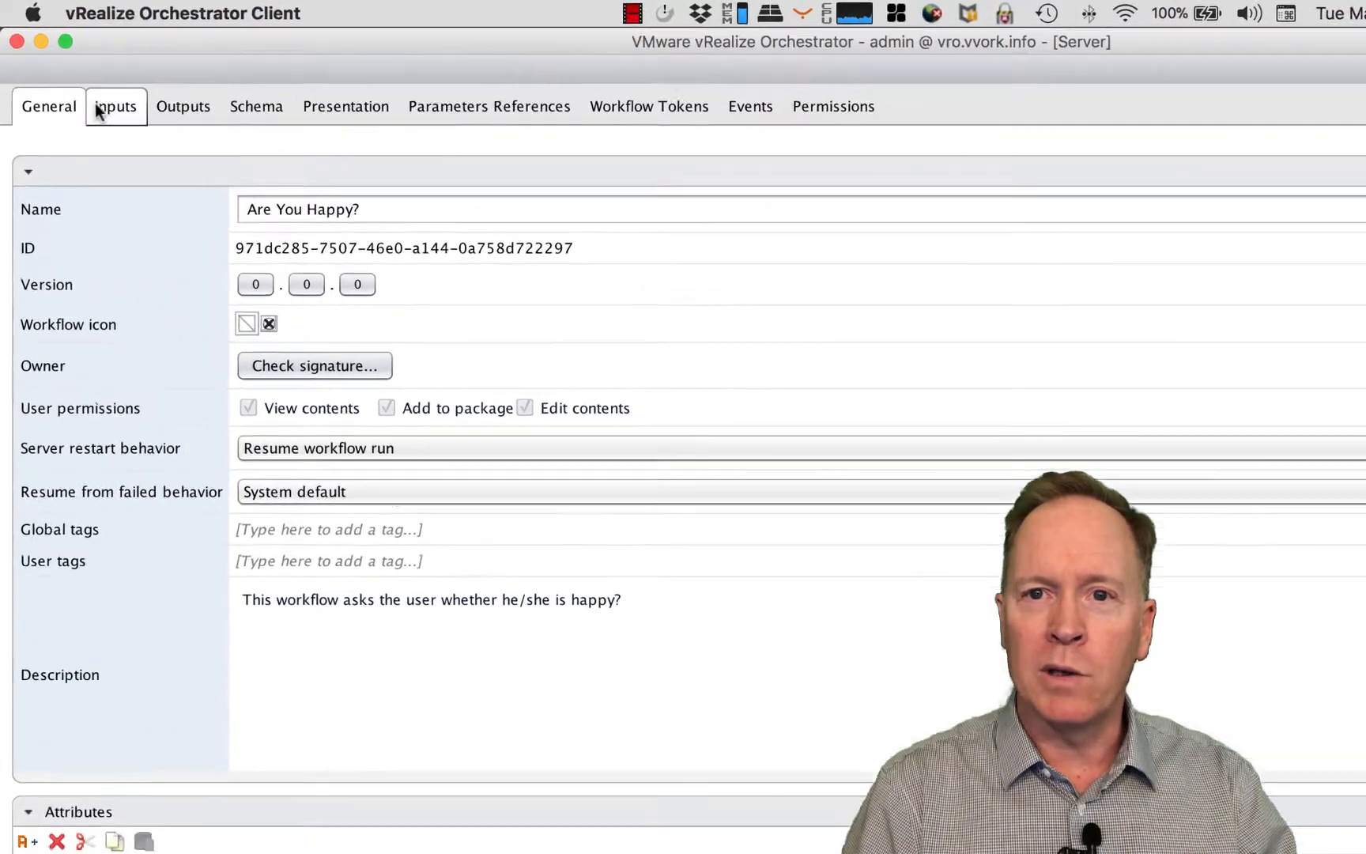
- Insert a basic Decision element between the start and end elements in the workflow schema
{"action": "left_click", "coordinate": [103, 98]}
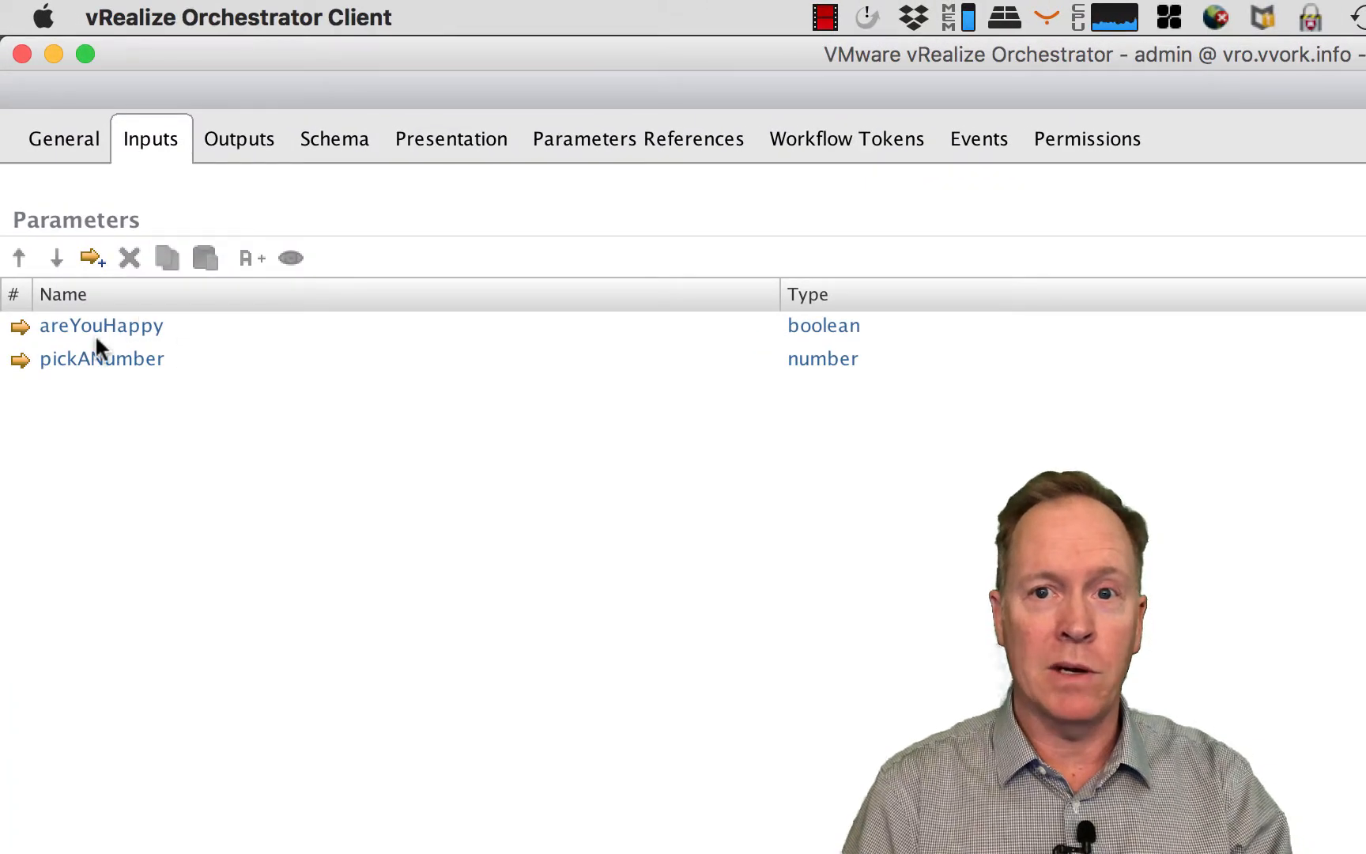
{"action": "left_click", "coordinate": [354, 144]}
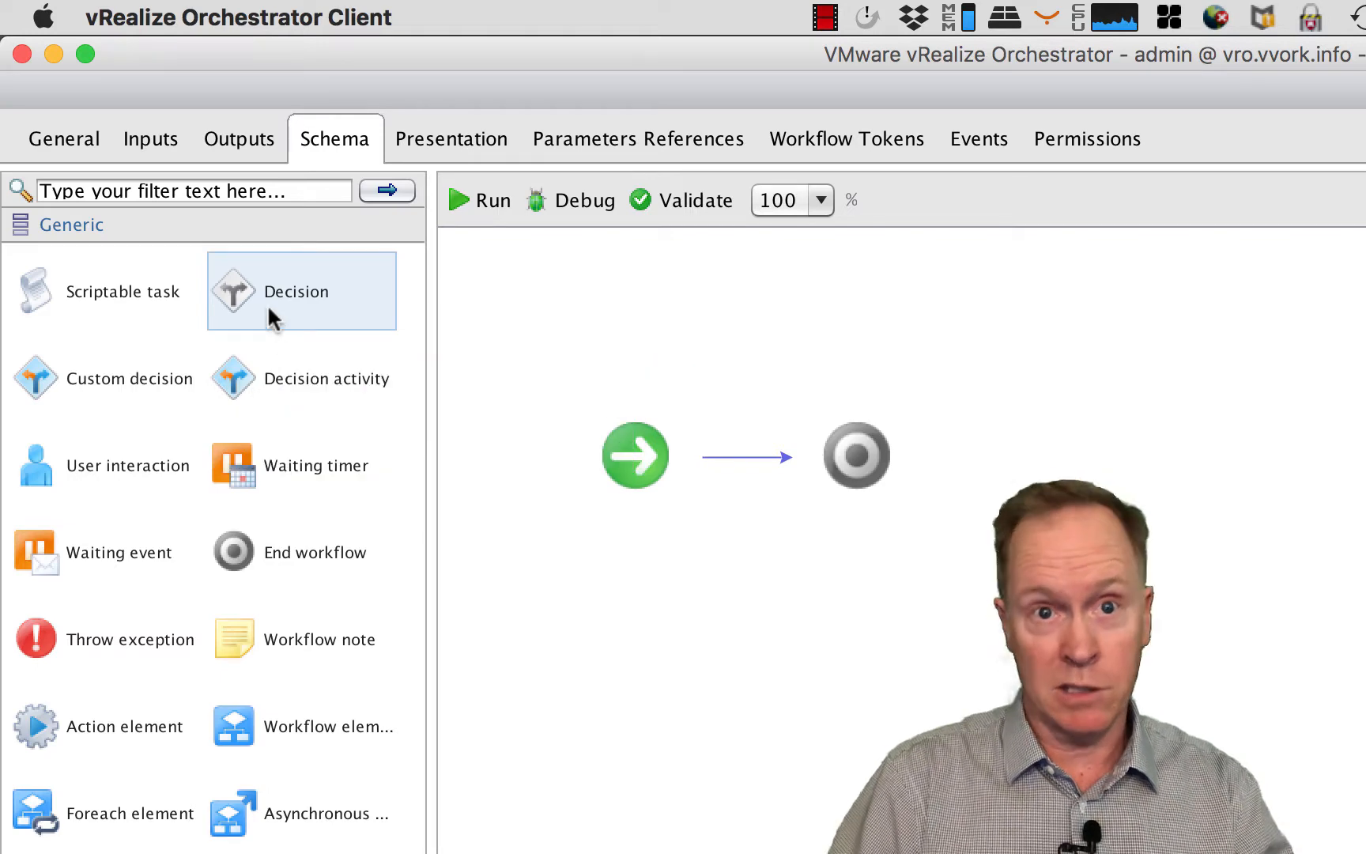
{"action": "left_click_drag", "start_coordinate": [270, 311], "coordinate": [747, 449]}
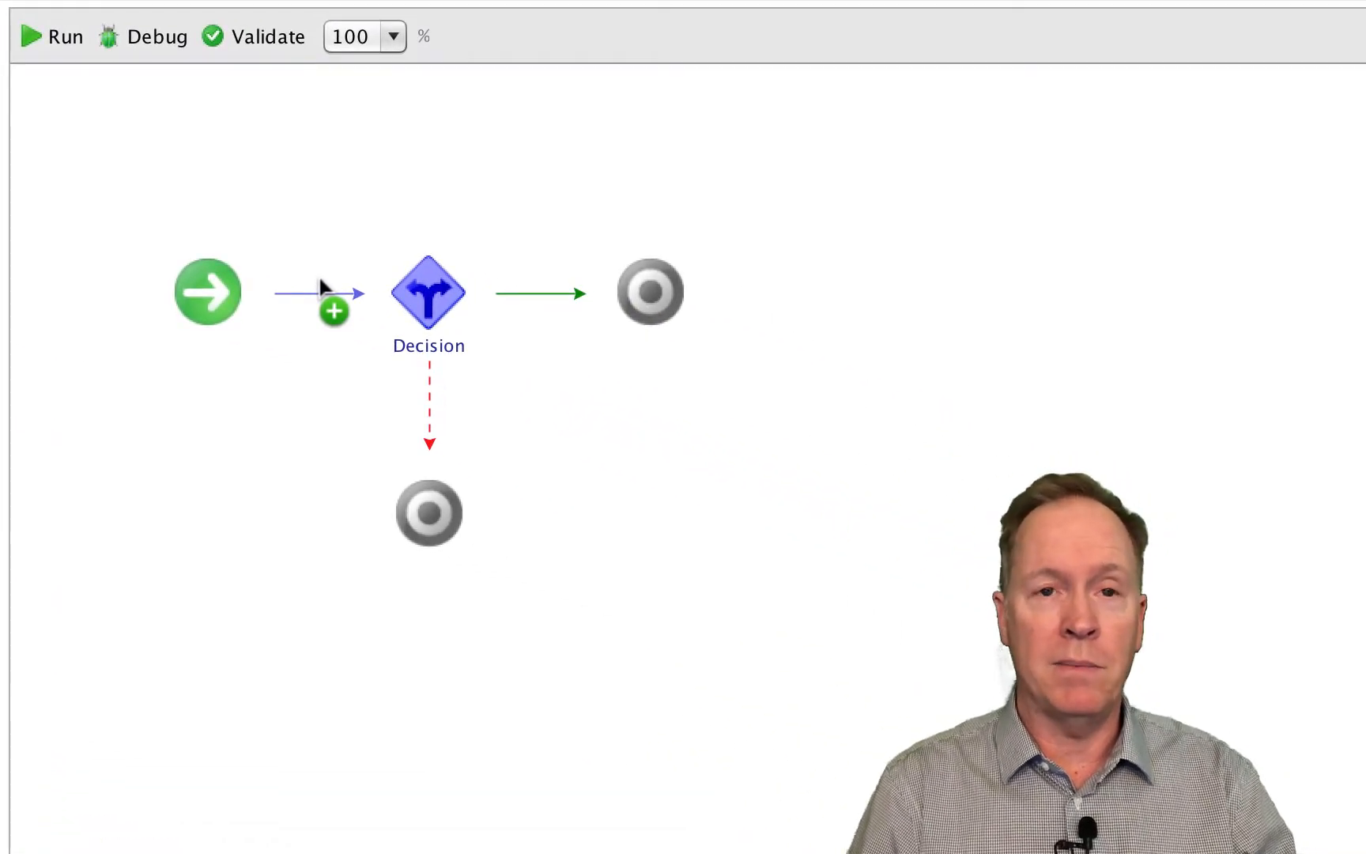
- Insert a scriptable task on the Decision element's green true branch and name it "Happy"
{"action": "left_click", "coordinate": [27, 194]}
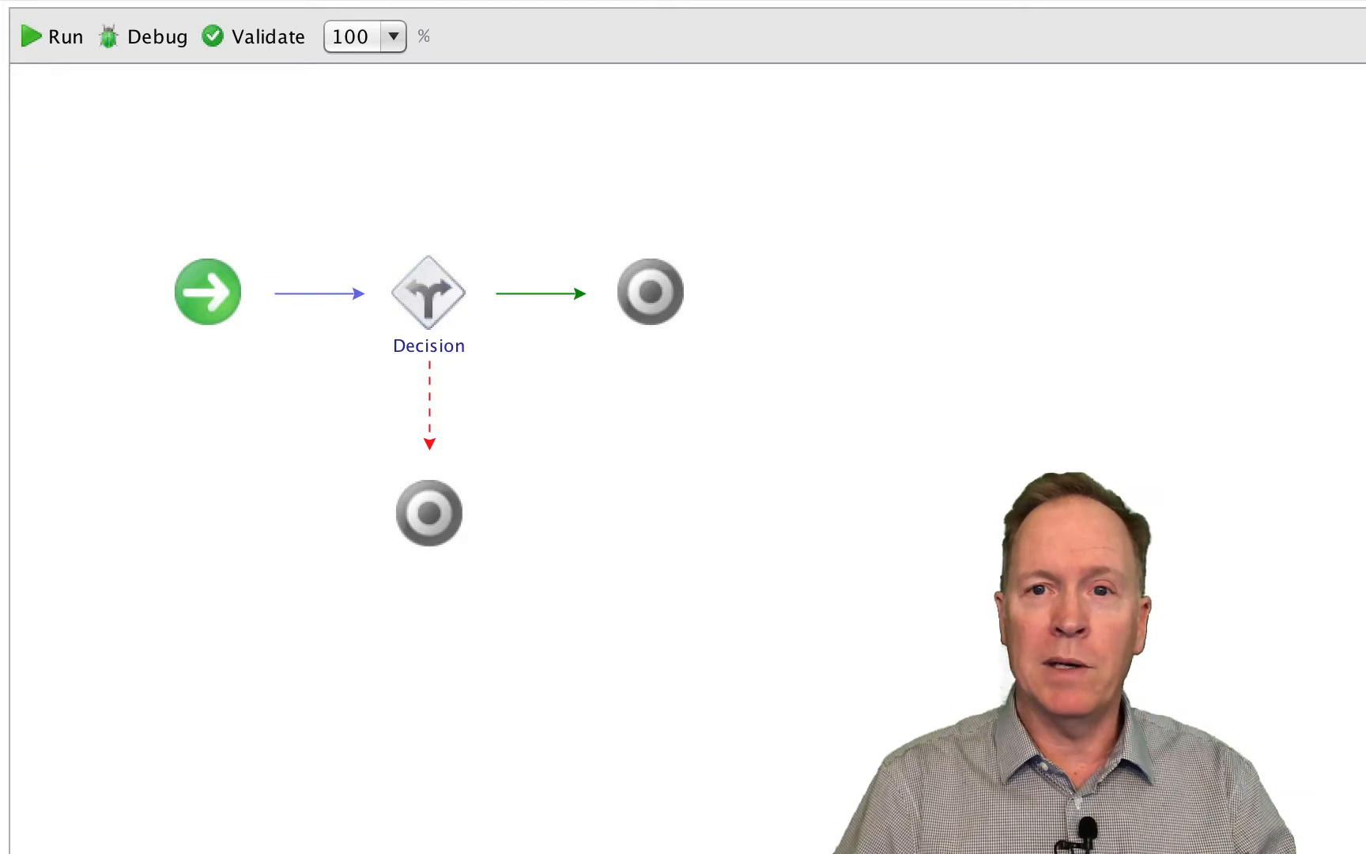
{"action": "mouse_move", "coordinate": [27, 195]}
{"action": "left_mouse_down"}
{"action": "mouse_move", "coordinate": [342, 254]}
{"action": "mouse_move", "coordinate": [521, 308]}
{"action": "left_mouse_up"}
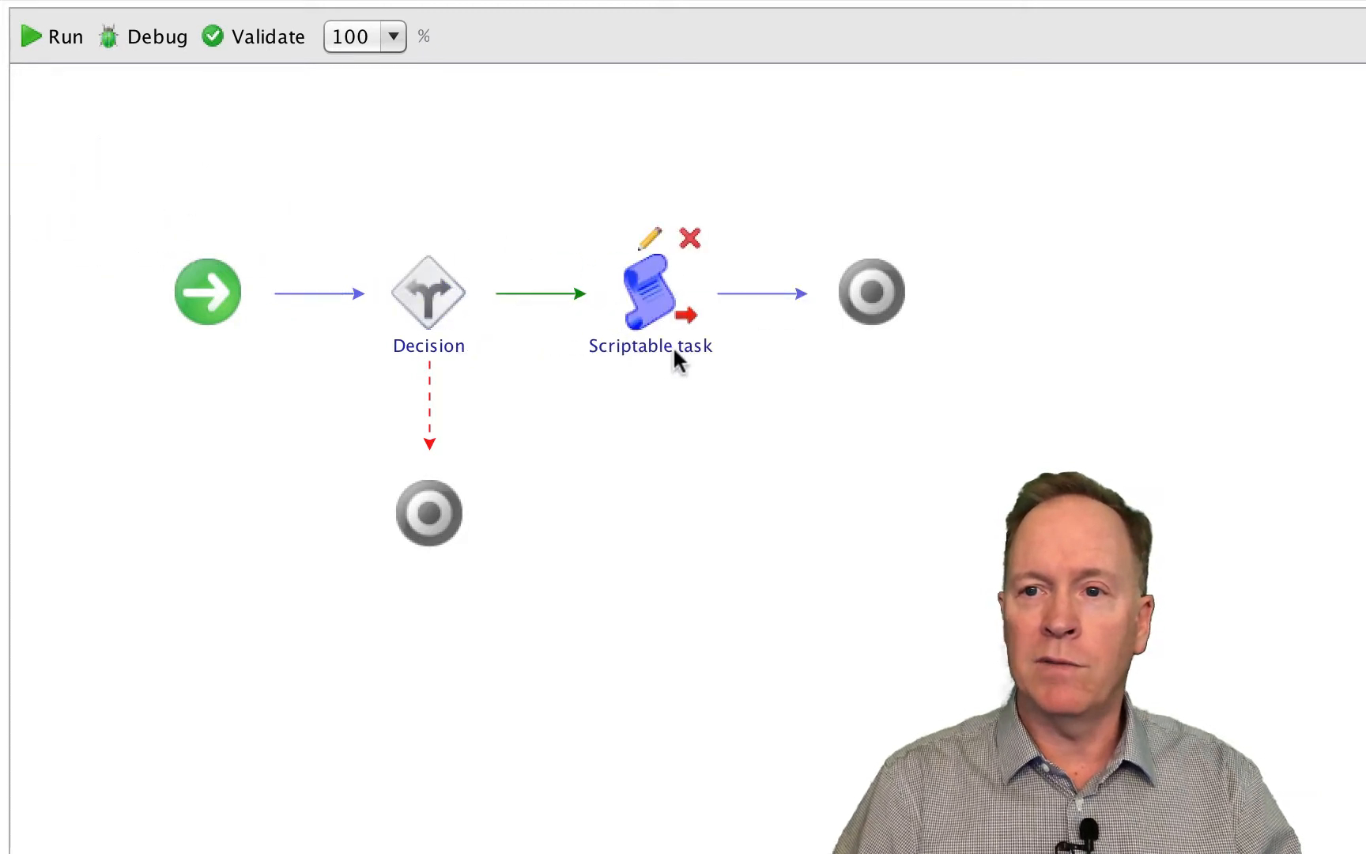
{"action": "left_click", "coordinate": [678, 348]}
{"action": "type", "text": "Happy"}
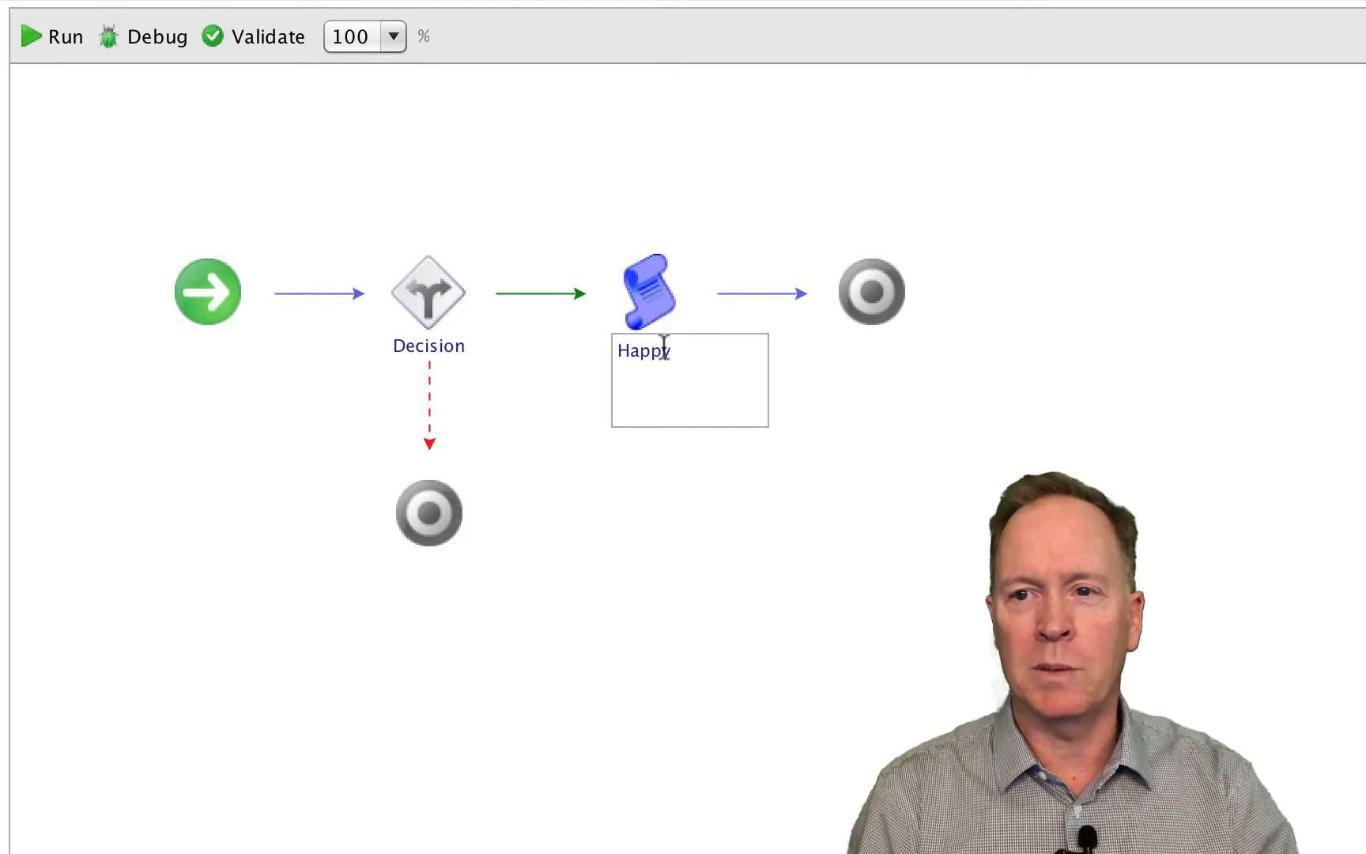
- Script the Happy task with System.log("You are happy"); and close its editor, committing the task's name in the schema
{"action": "left_click", "coordinate": [658, 242]}
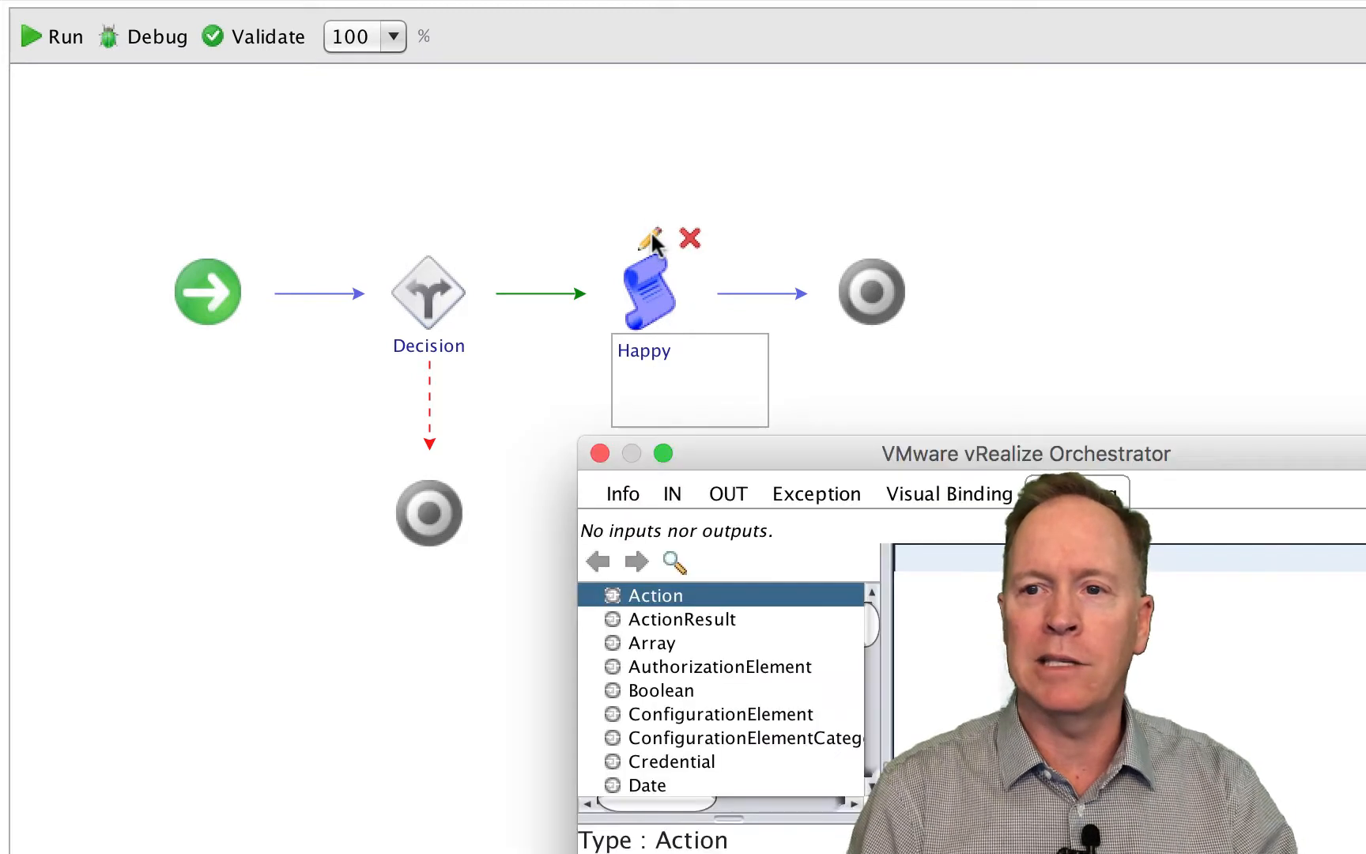
{"action": "type", "text": "System"}
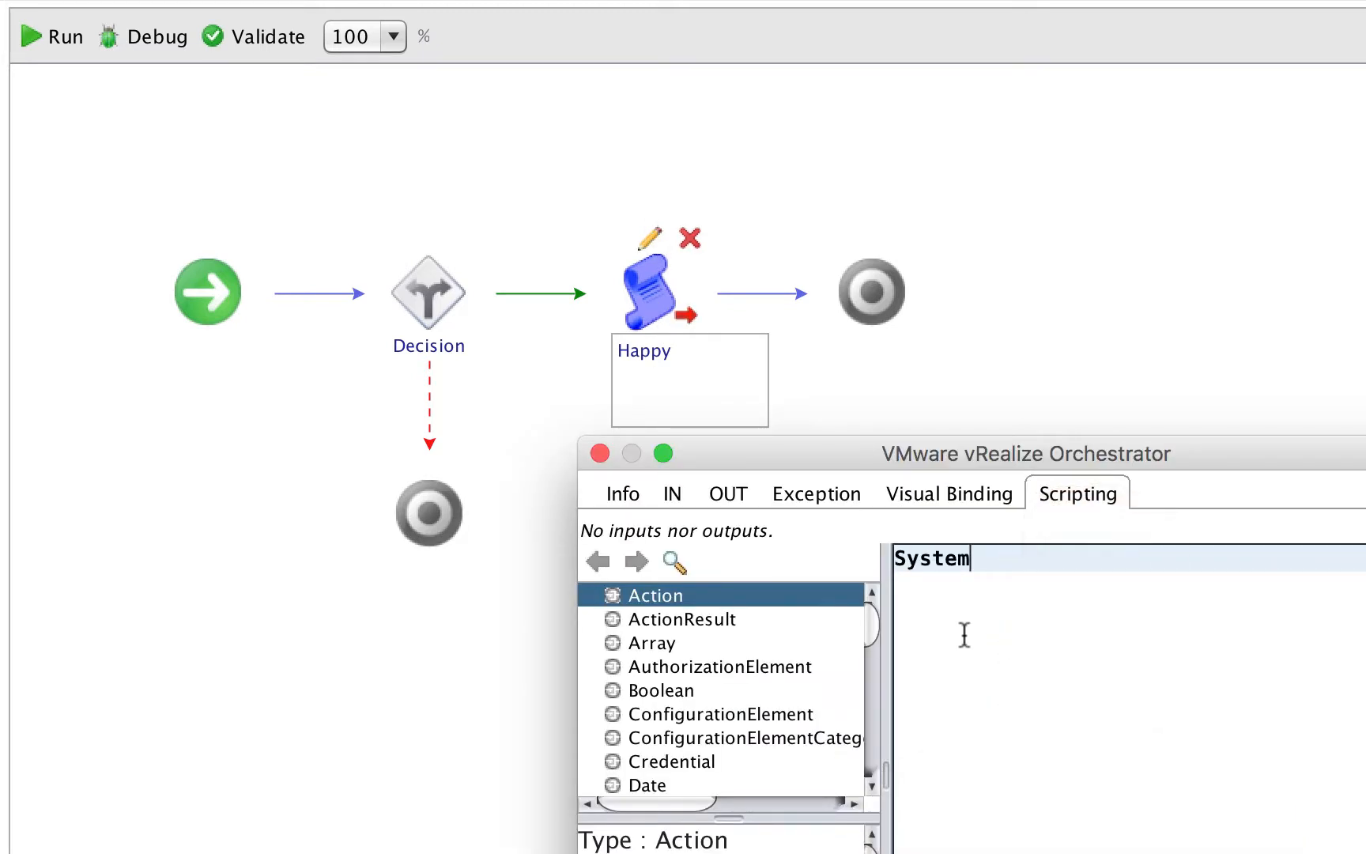
{"action": "type", "text": ".log(\"You are ha"}
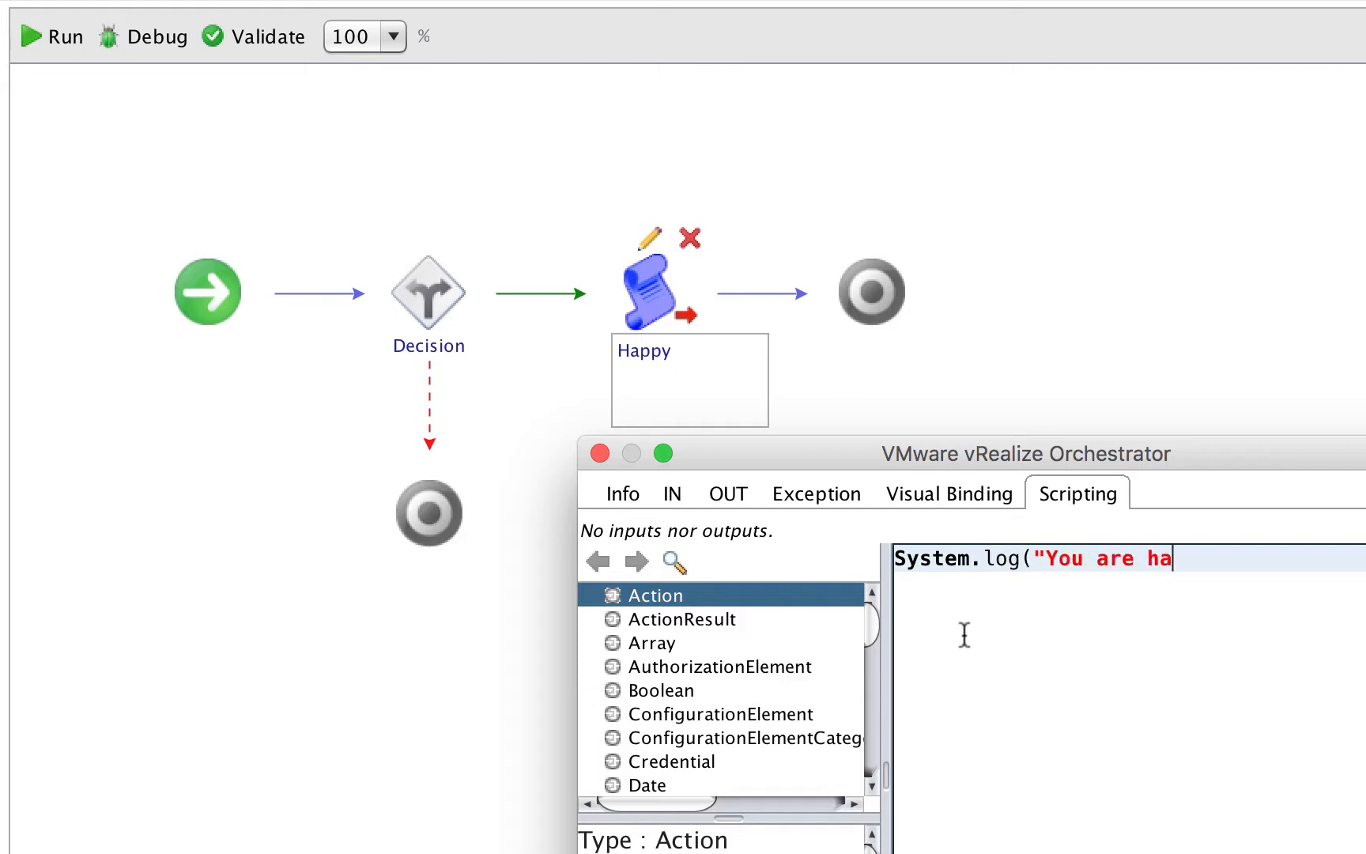
{"action": "type", "text": "ppy\");"}
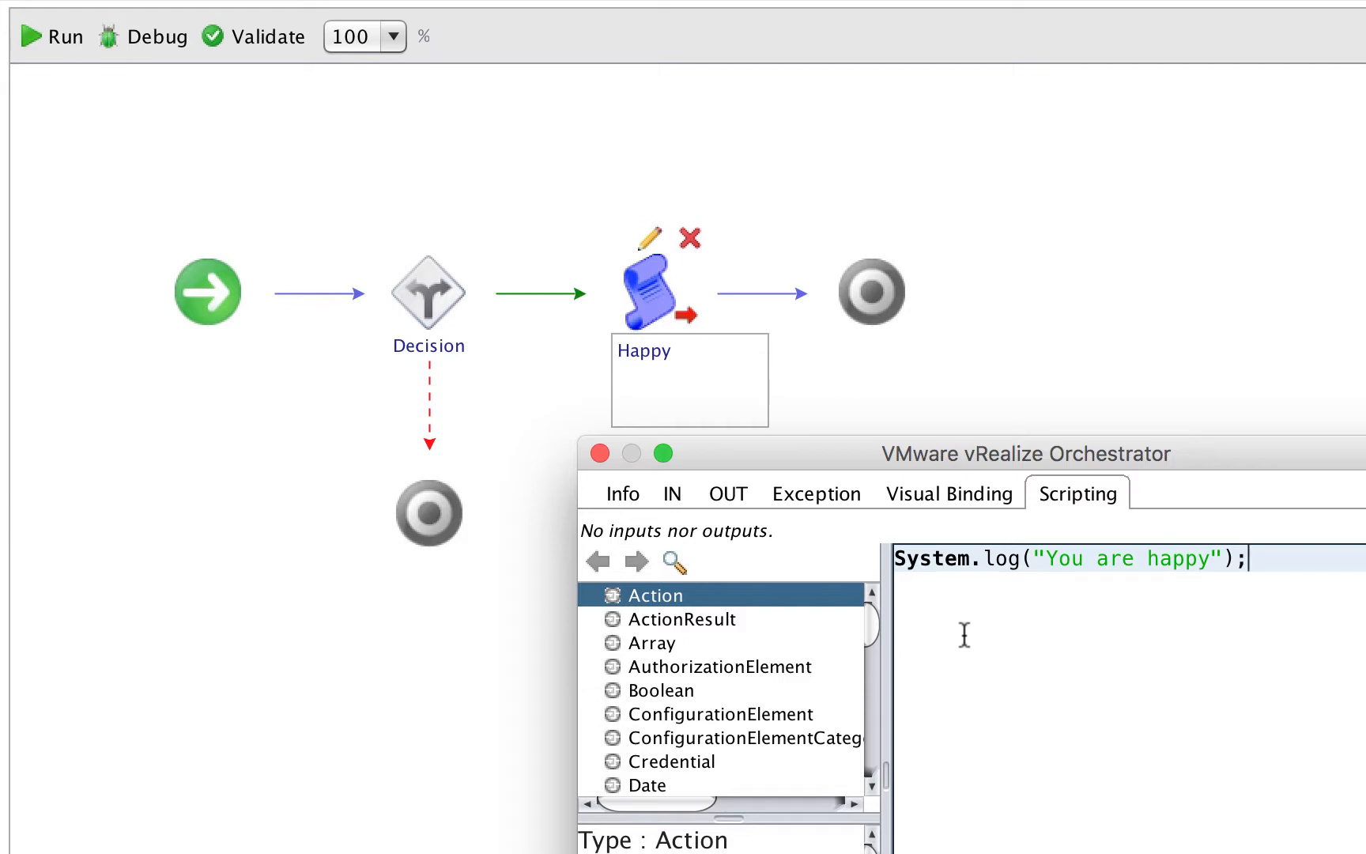
{"action": "key", "text": "super+a"}
{"action": "left_click", "coordinate": [965, 634]}
{"action": "key", "text": "Escape"}
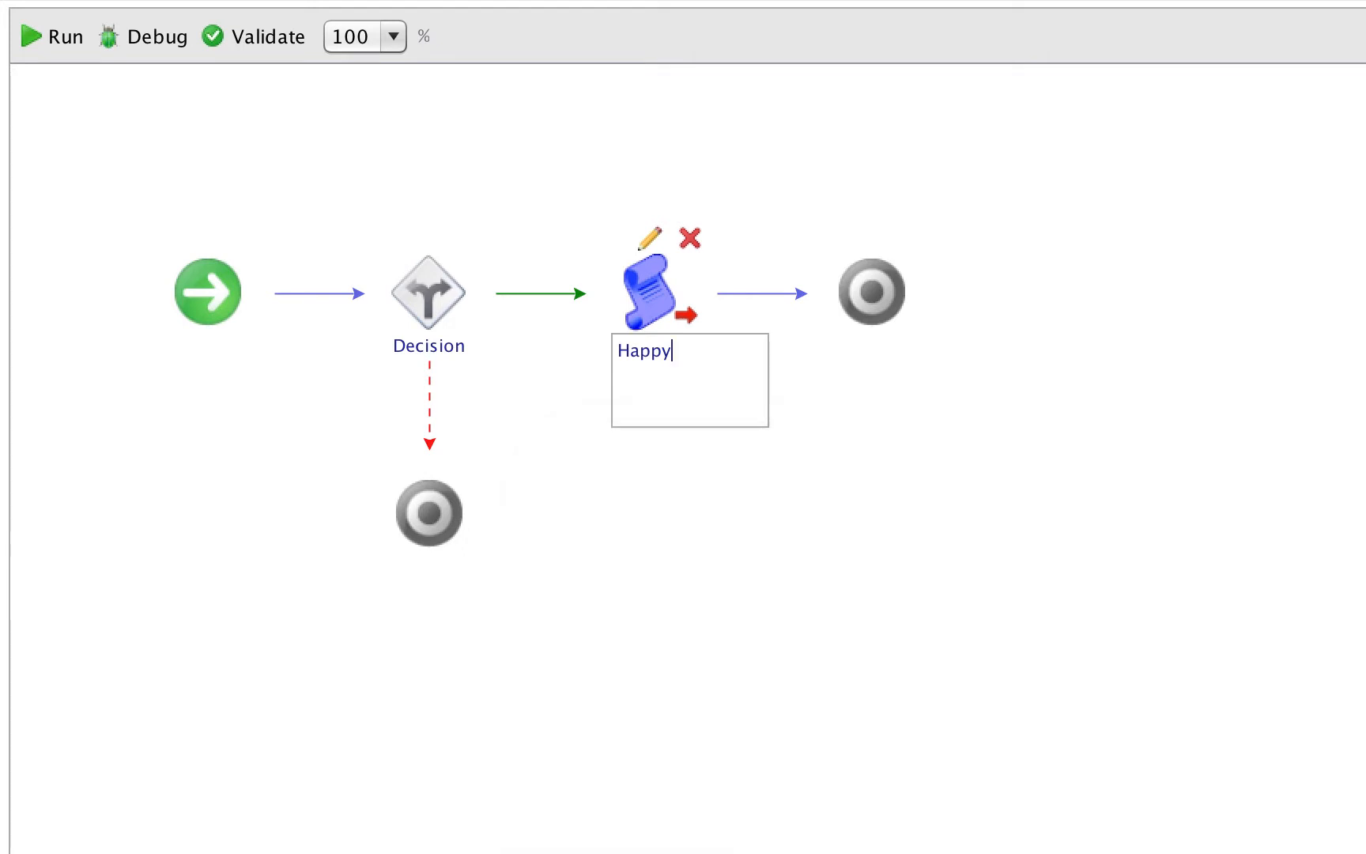
{"action": "left_click", "coordinate": [698, 546]}
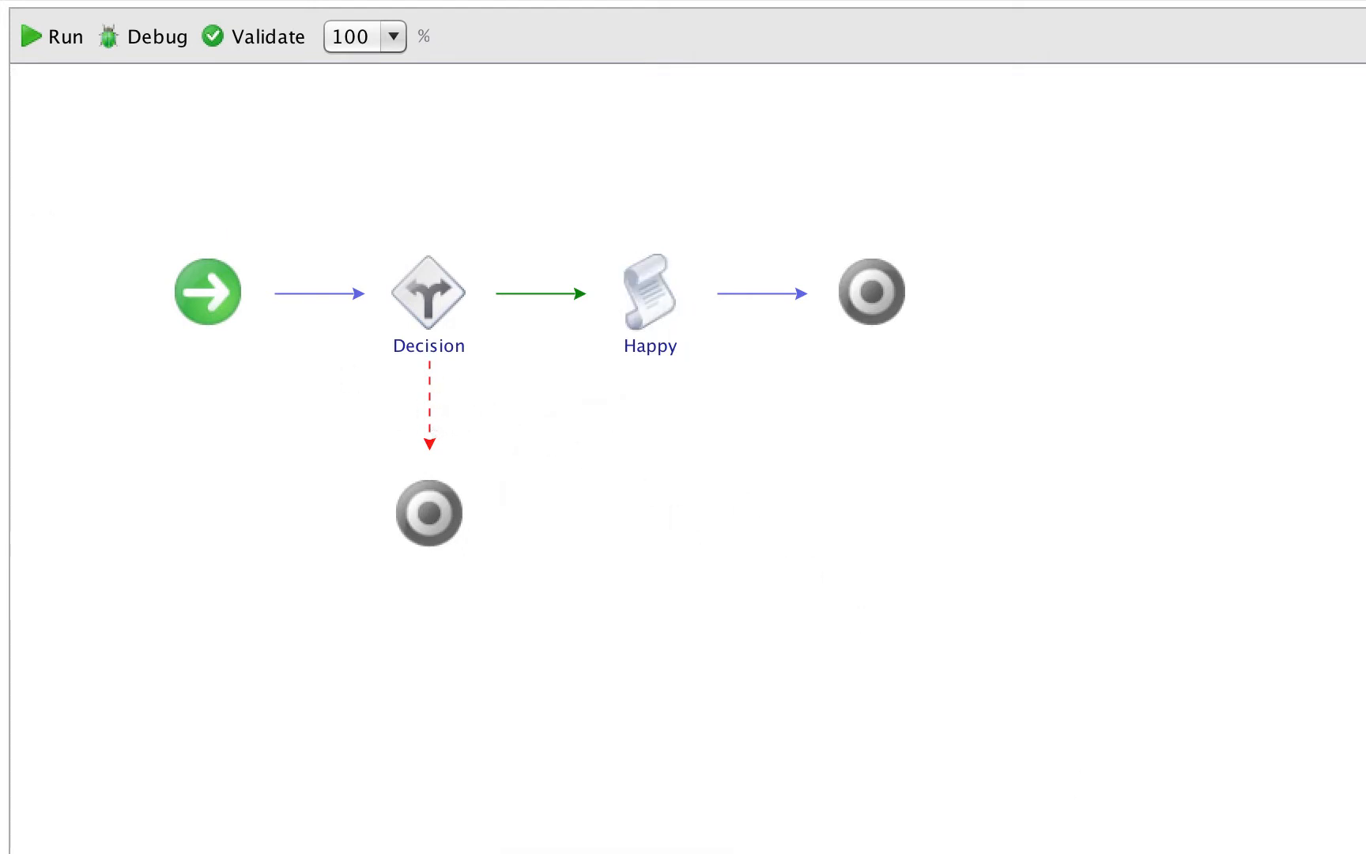
- Duplicate the Happy scriptable task and insert the copy on the Decision element's red false branch
{"action": "mouse_move", "coordinate": [445, 433]}
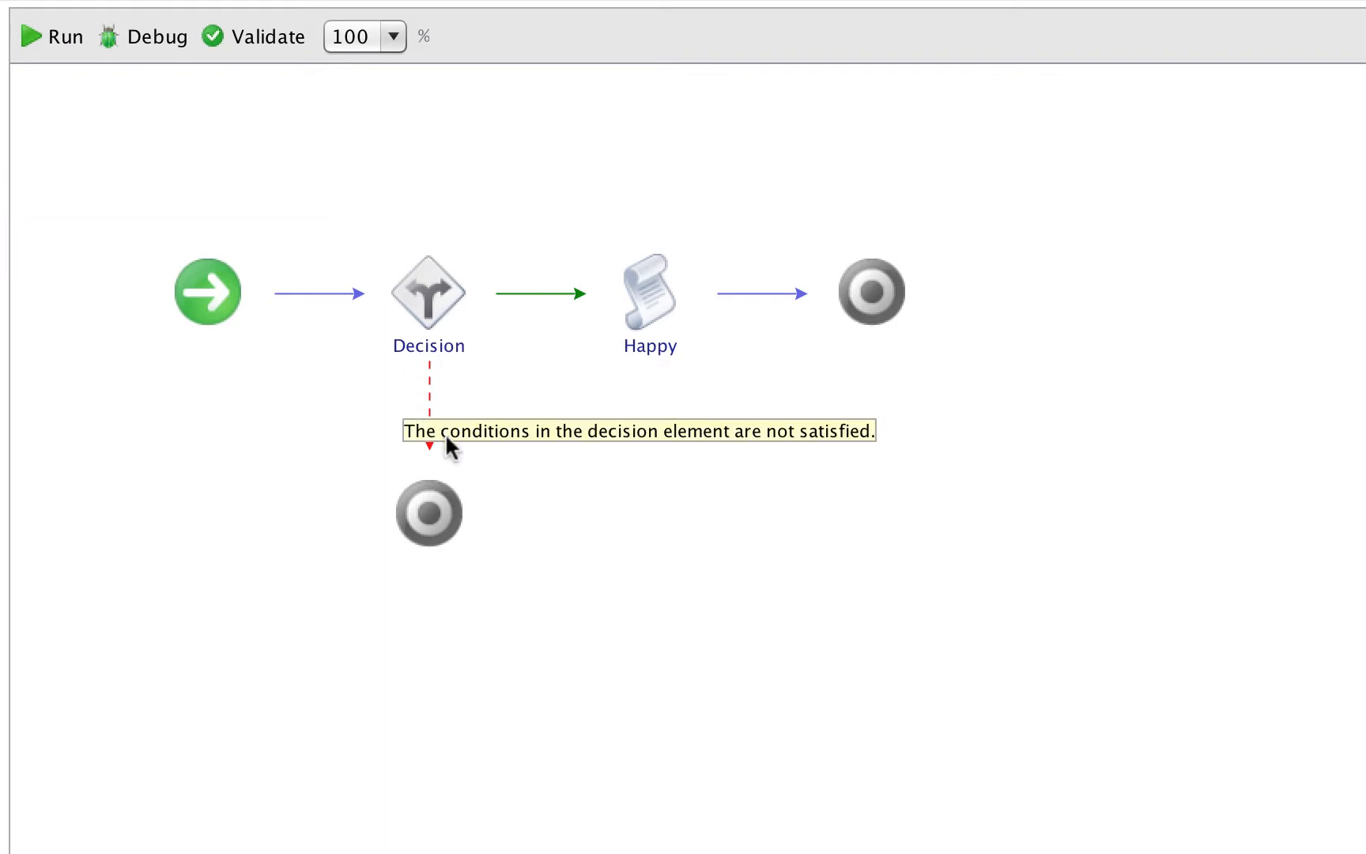
{"action": "left_click", "coordinate": [646, 270]}
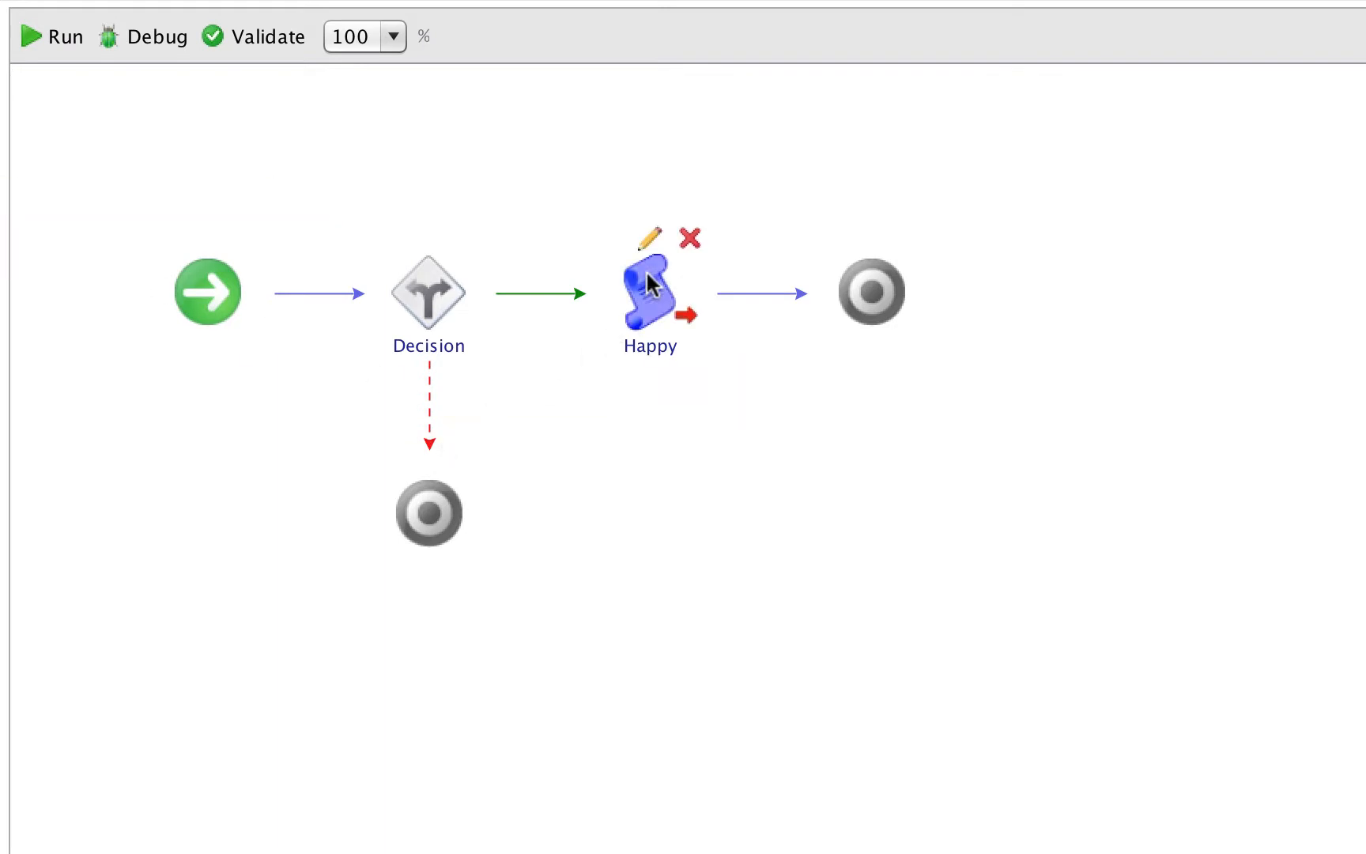
{"action": "right_click", "coordinate": [648, 283]}
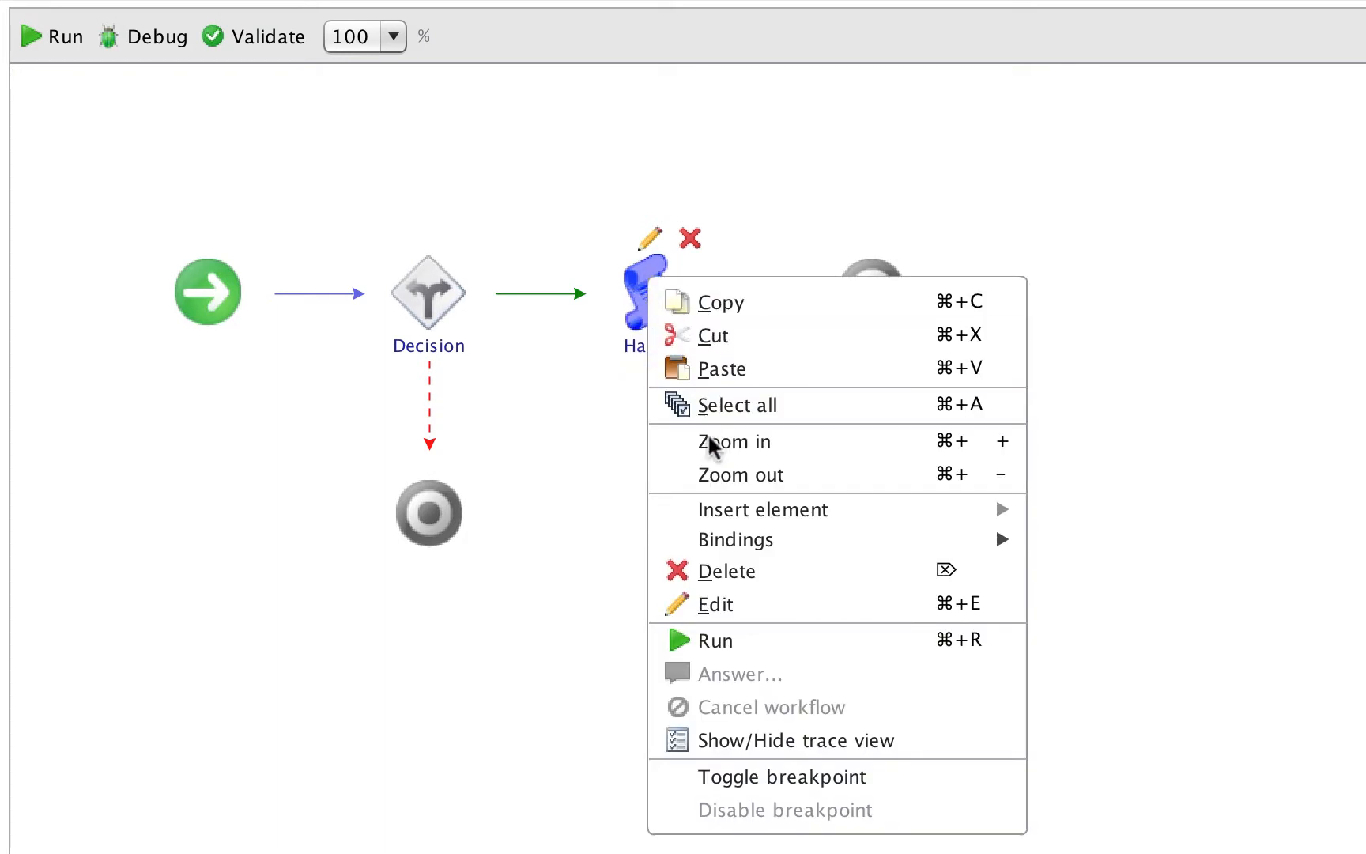
{"action": "left_click", "coordinate": [771, 303]}
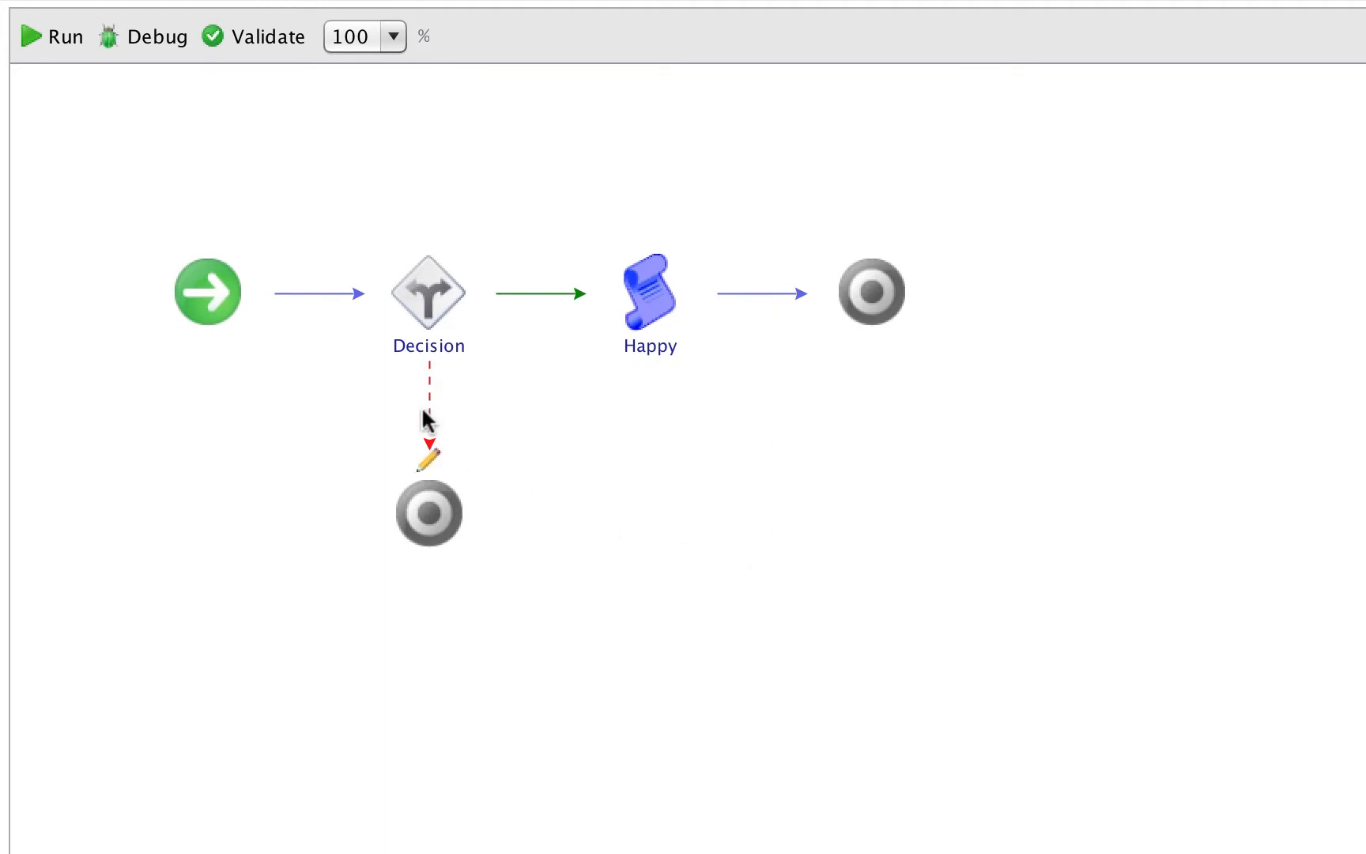
{"action": "right_click", "coordinate": [695, 655]}
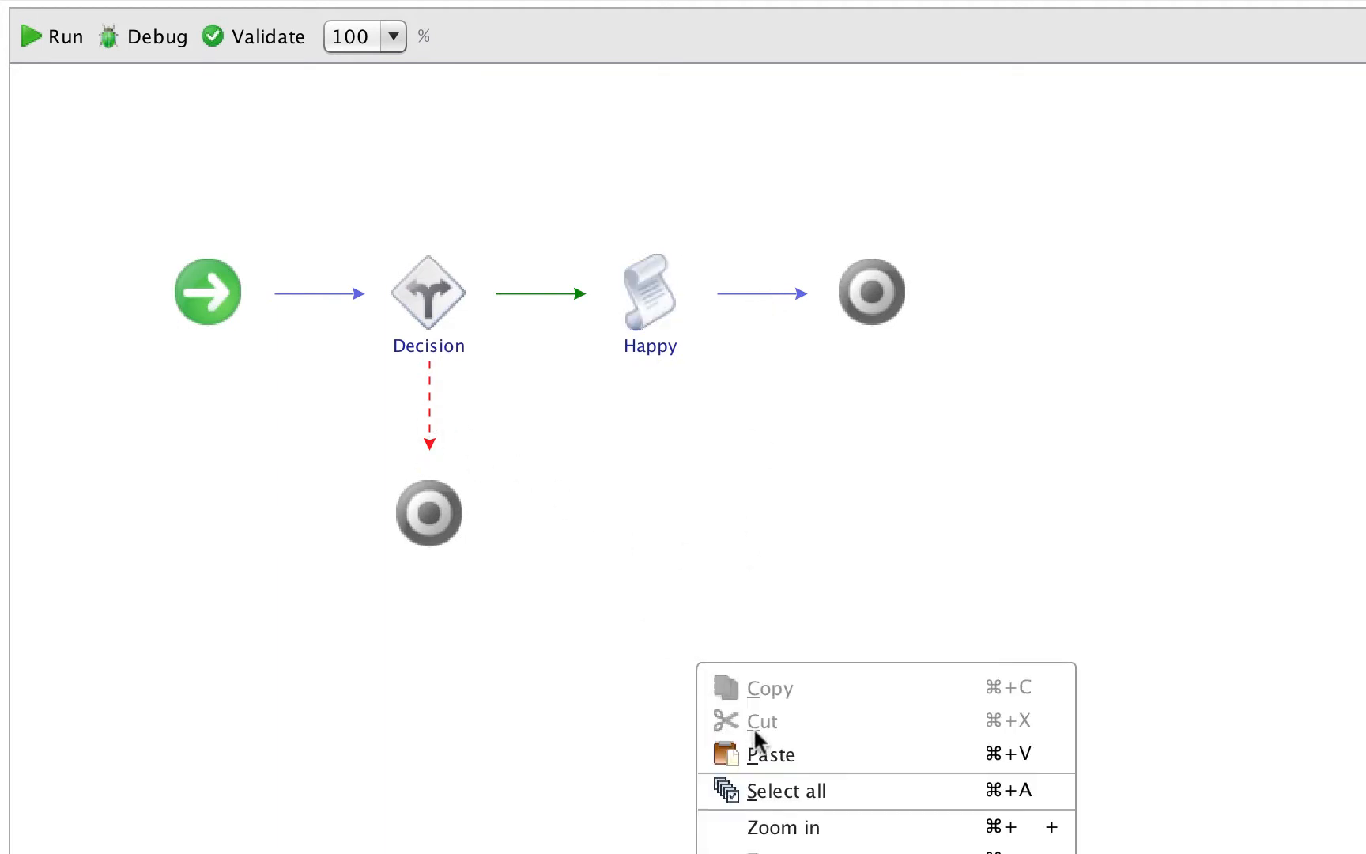
{"action": "left_click", "coordinate": [763, 753]}
{"action": "left_click_drag", "start_coordinate": [695, 334], "coordinate": [435, 404]}
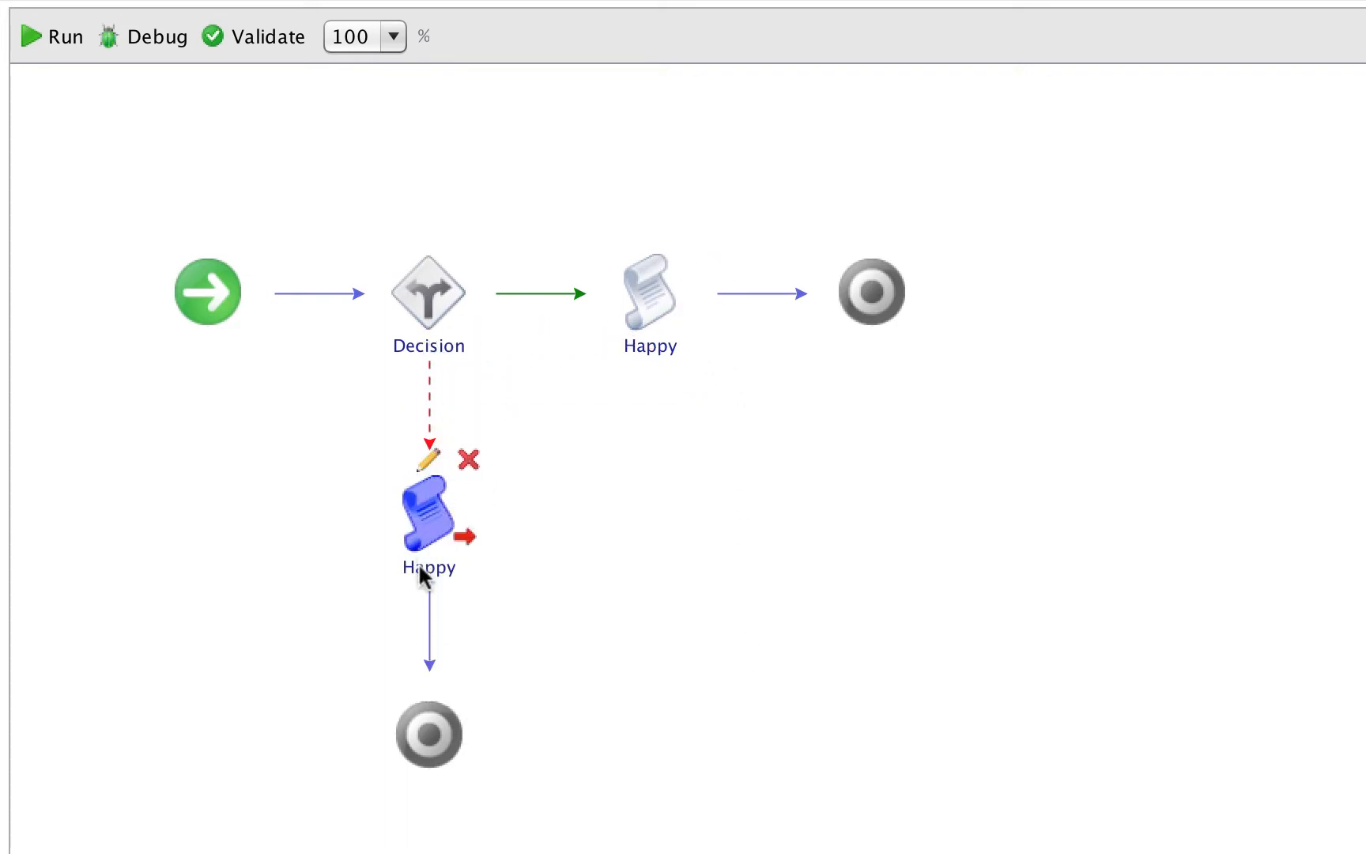
- Rename the copied task on the false branch "Unhappy" and change its script to System.log("You are unhappy");
{"action": "left_click", "coordinate": [420, 567]}
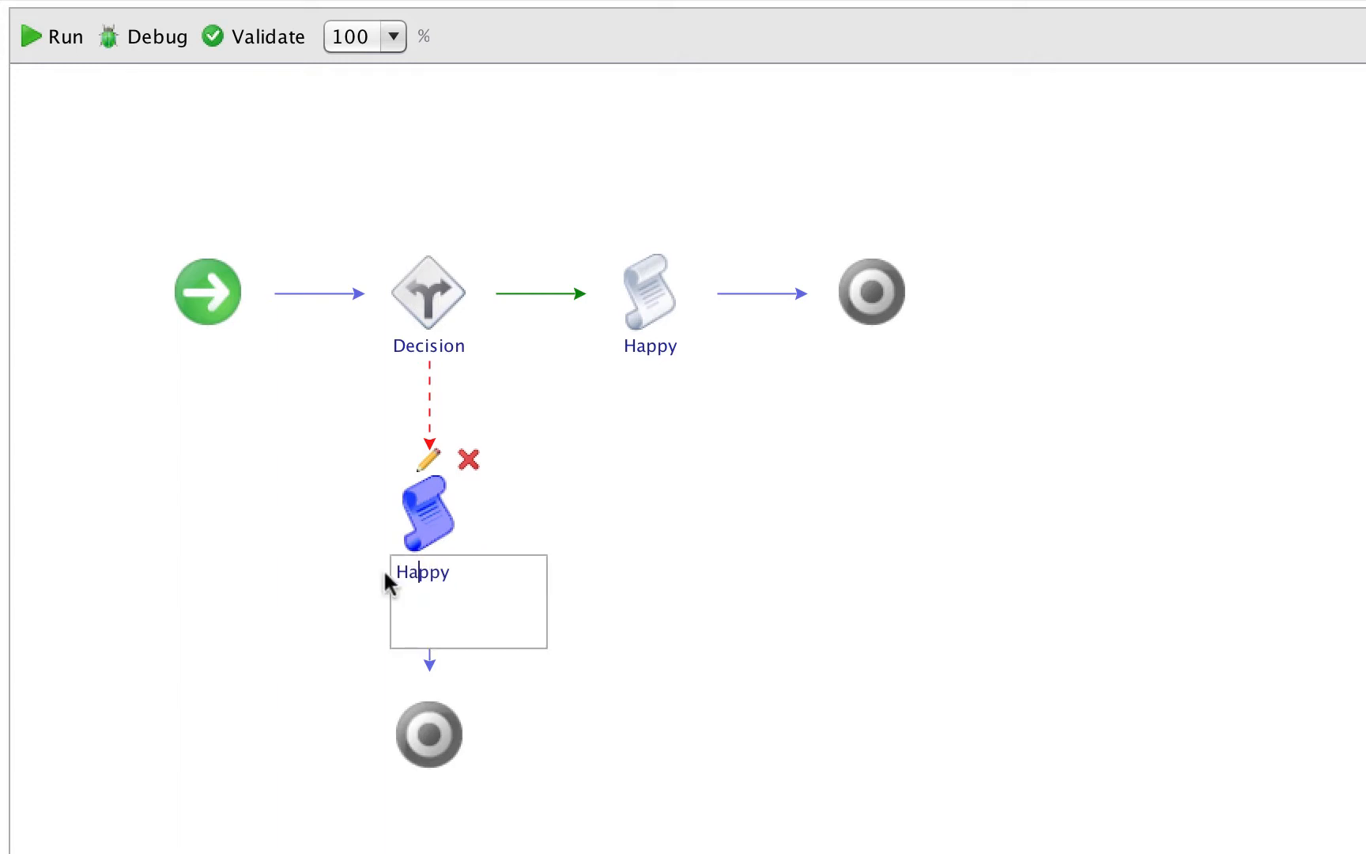
{"action": "key", "text": "Delete"}
{"action": "type", "text": "Unh"}
{"action": "left_click", "coordinate": [428, 461]}
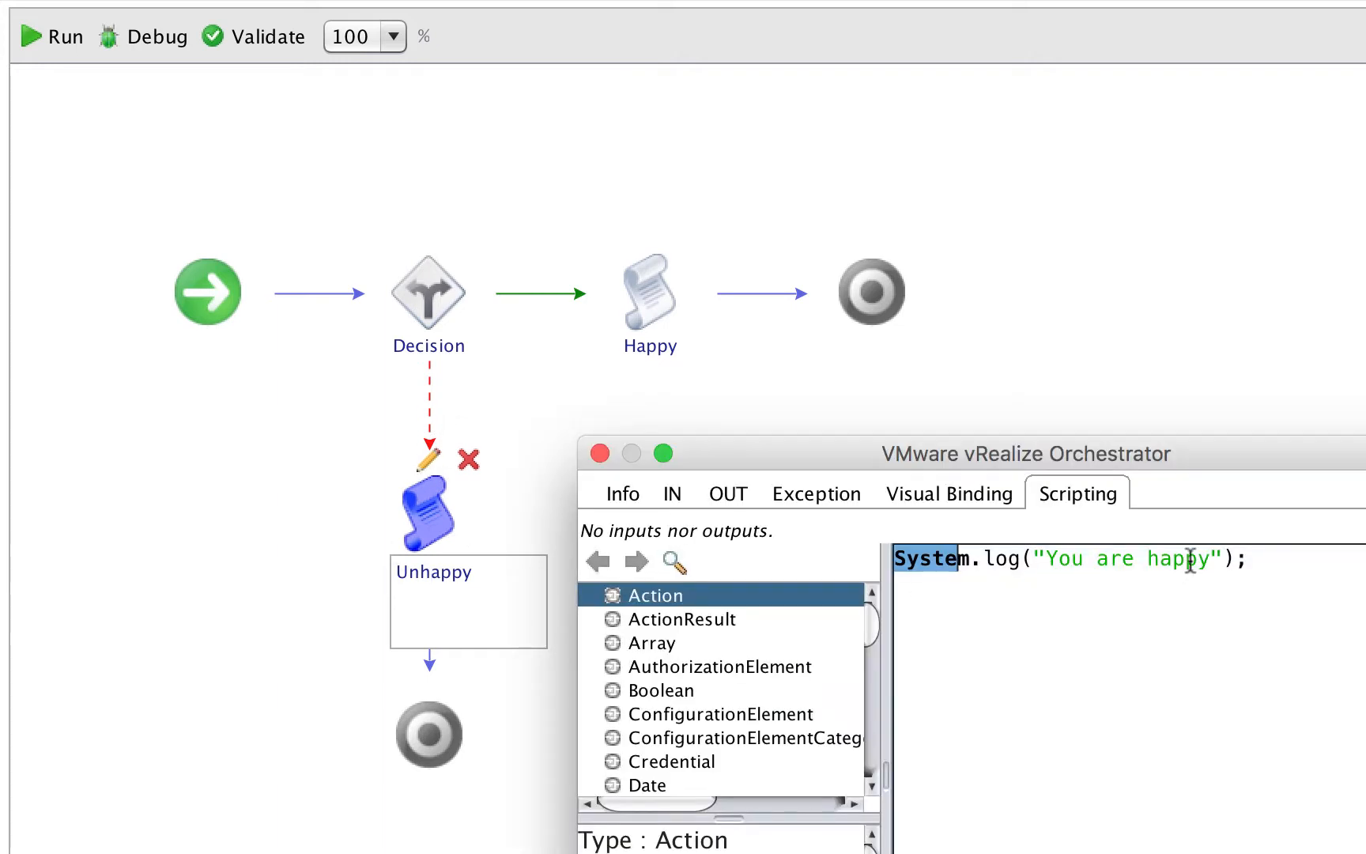
{"action": "left_click", "coordinate": [1148, 560]}
{"action": "type", "text": "un"}
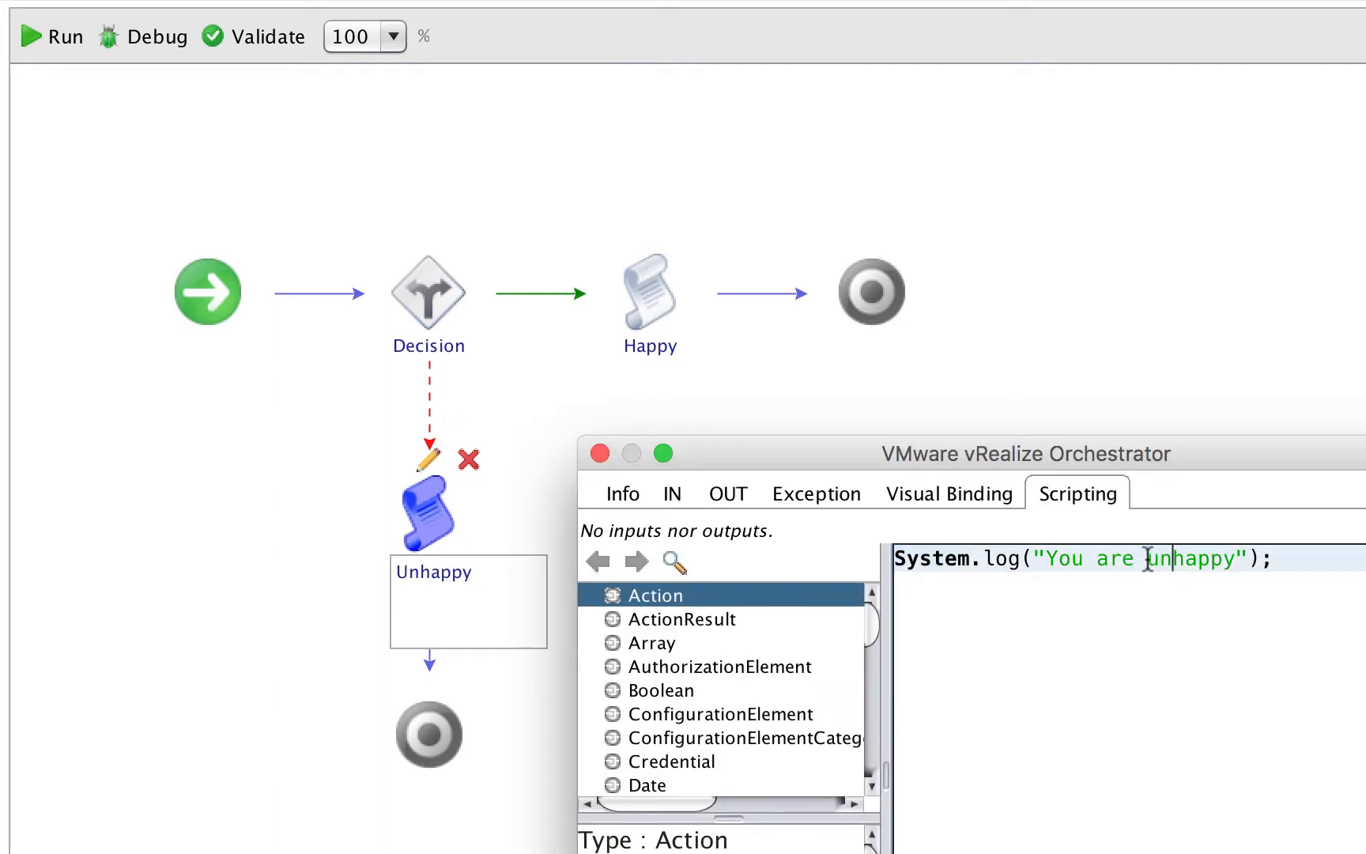
{"action": "key", "text": "Escape"}
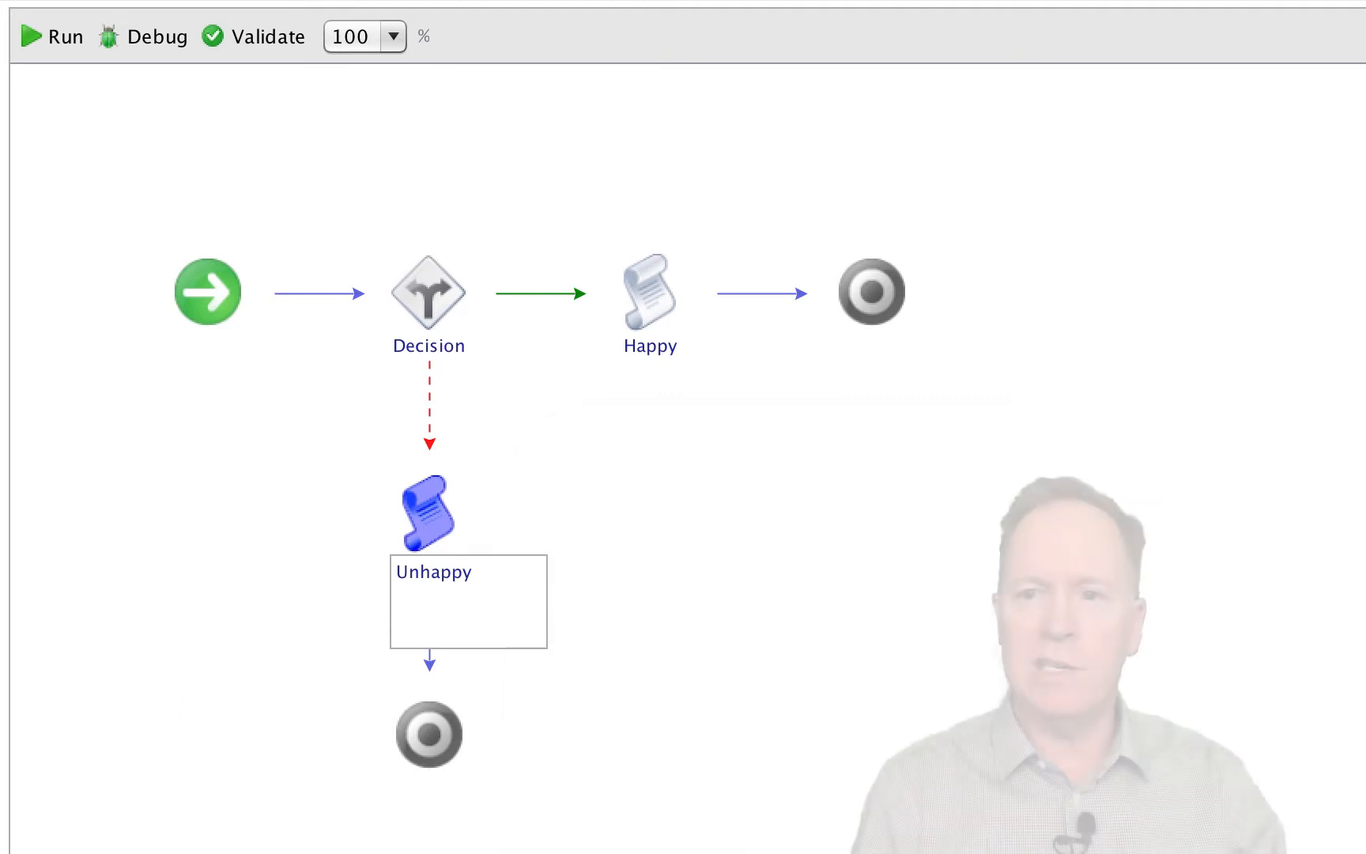
- Base the Decision element's condition on the someString attribute and look through the comparison operators offered for strings
{"action": "mouse_move", "coordinate": [437, 254]}
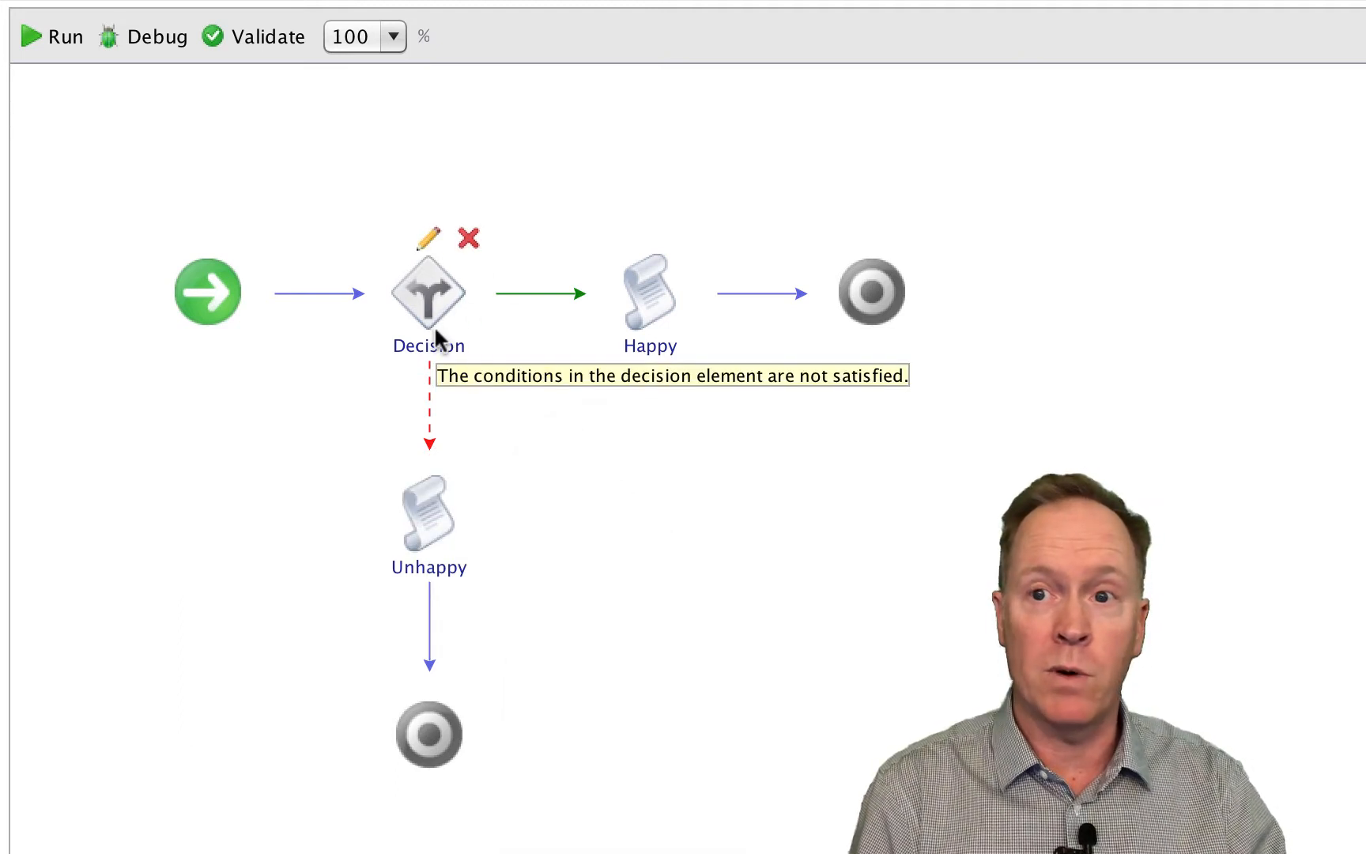
{"action": "left_click", "coordinate": [434, 239]}
{"action": "left_click", "coordinate": [613, 497]}
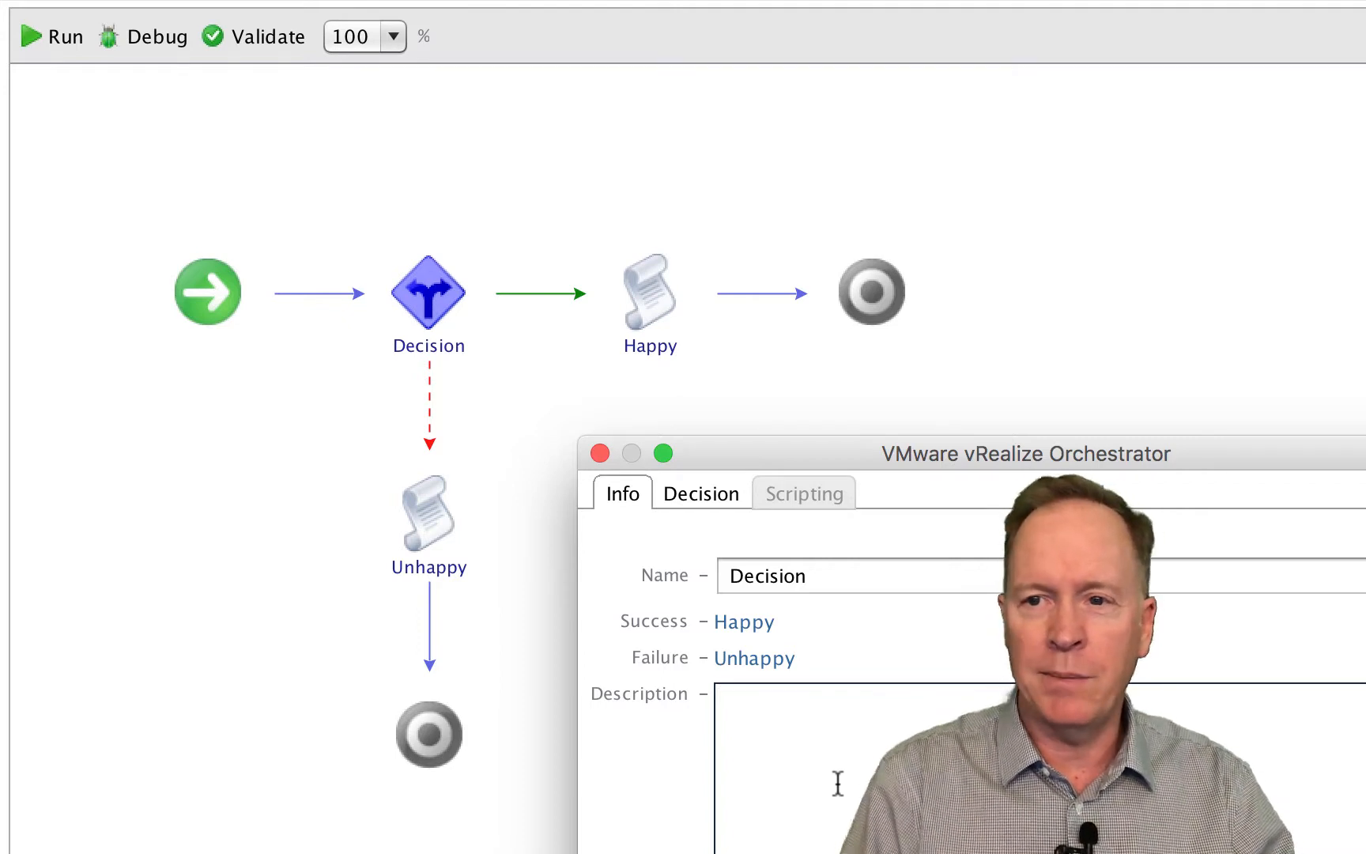
{"action": "left_click", "coordinate": [709, 496]}
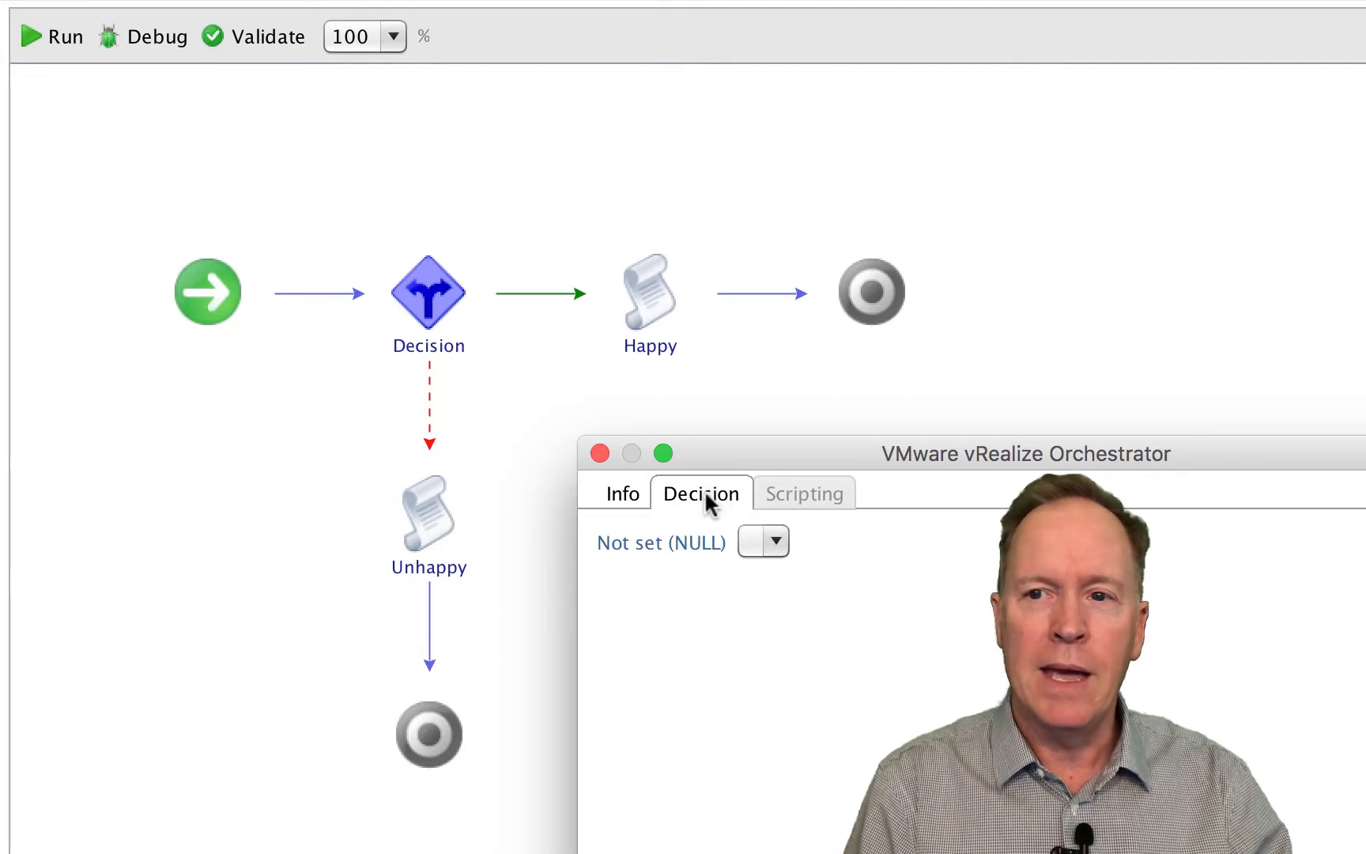
{"action": "left_click", "coordinate": [678, 546]}
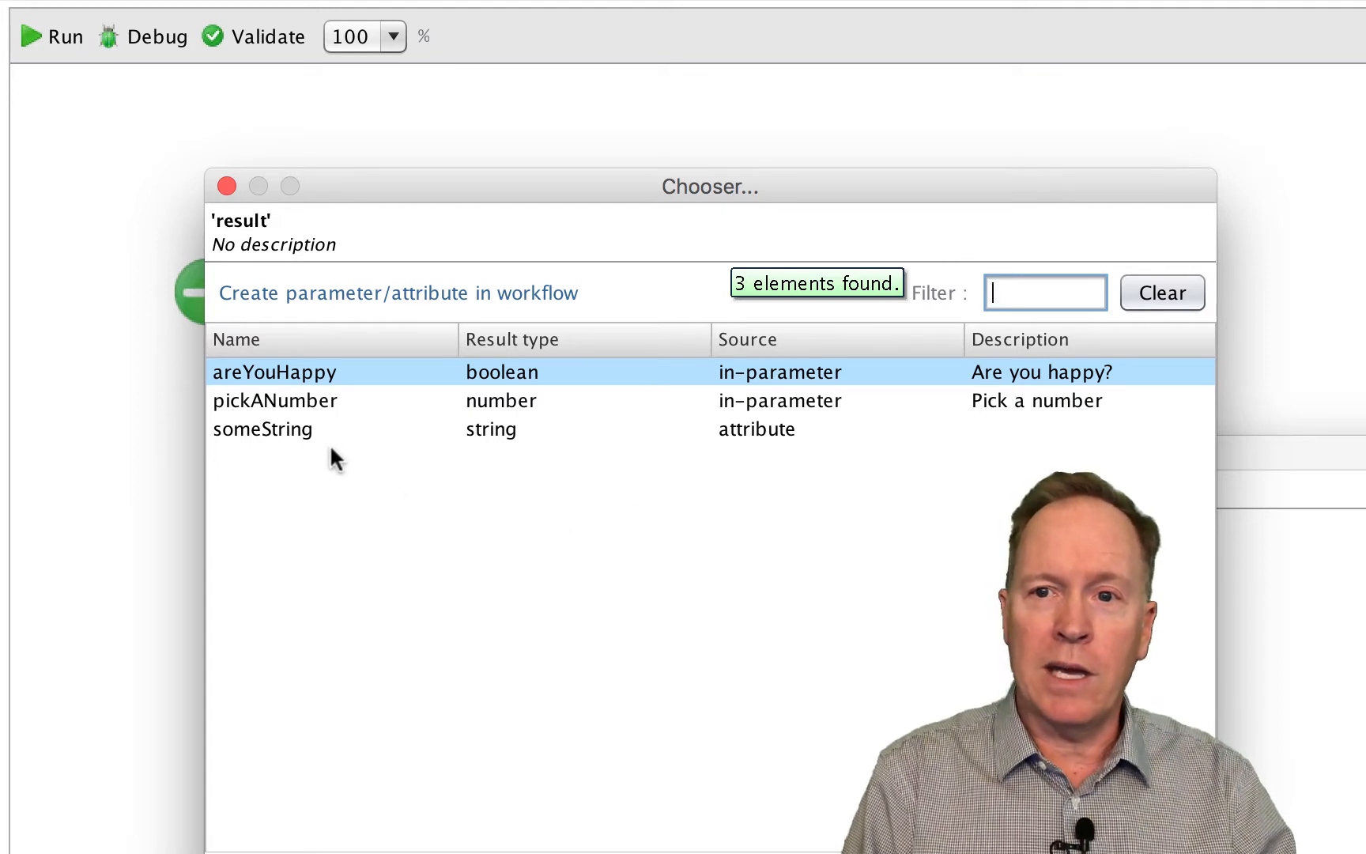
{"action": "left_click", "coordinate": [303, 427]}
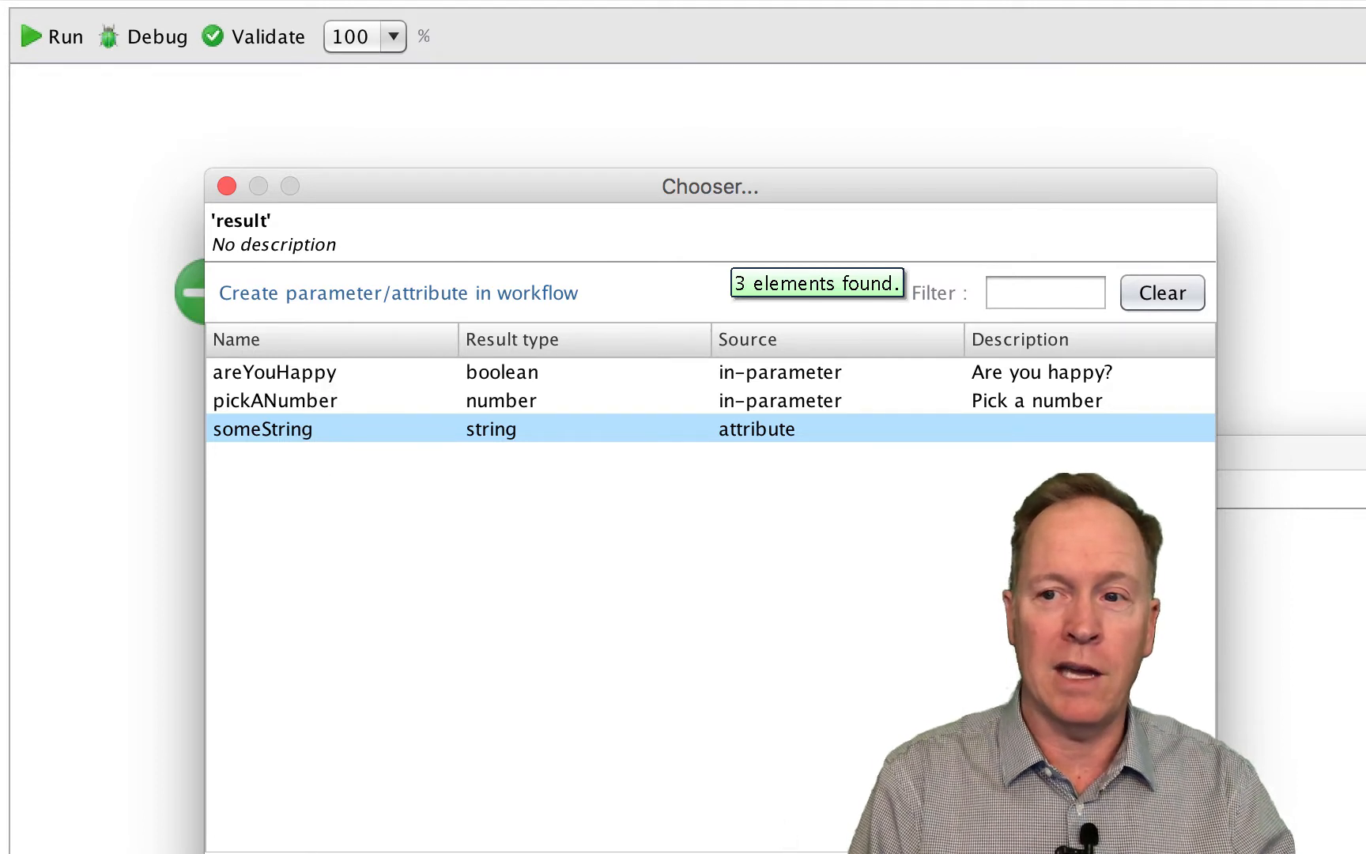
{"action": "key", "text": "Return"}
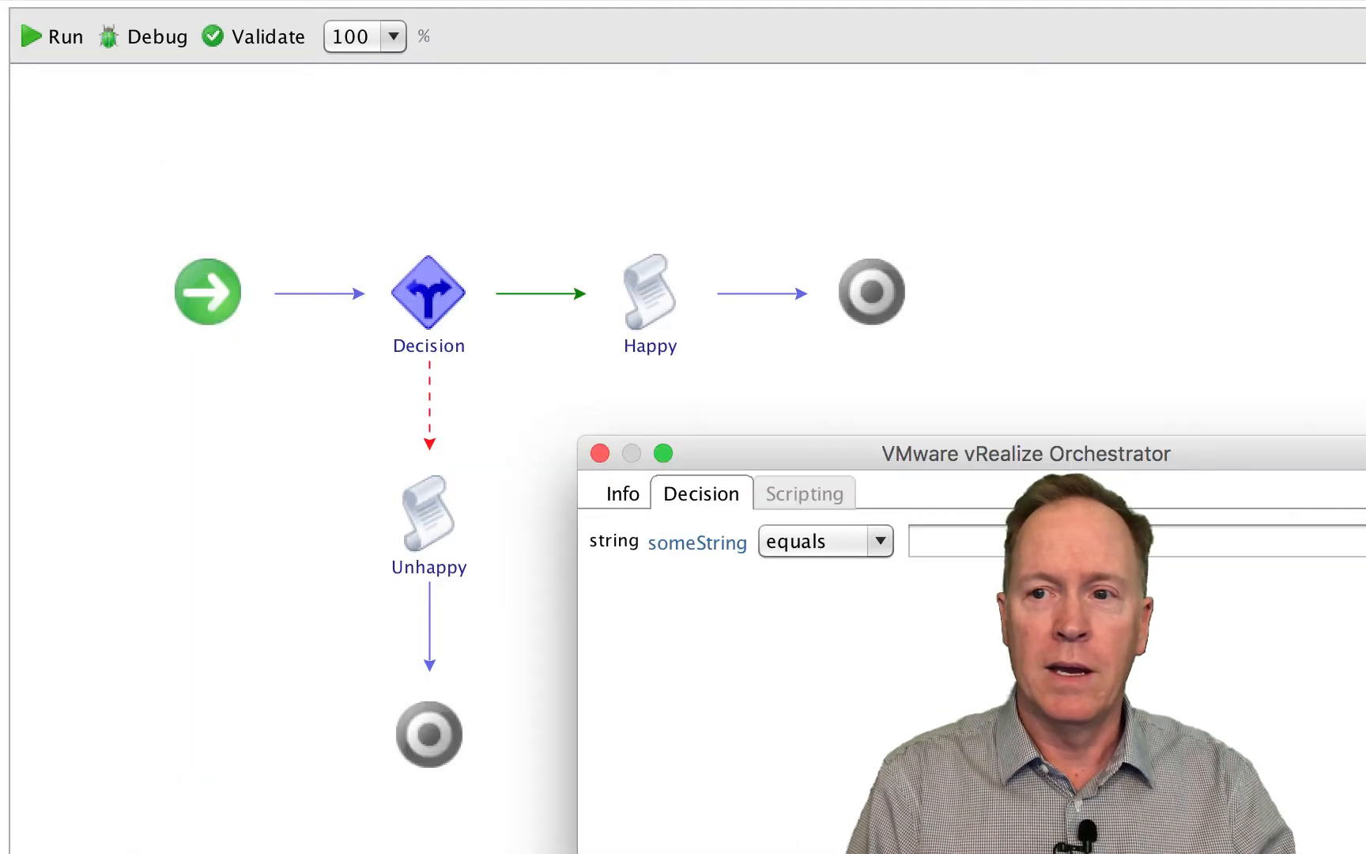
{"action": "left_click", "coordinate": [881, 542]}
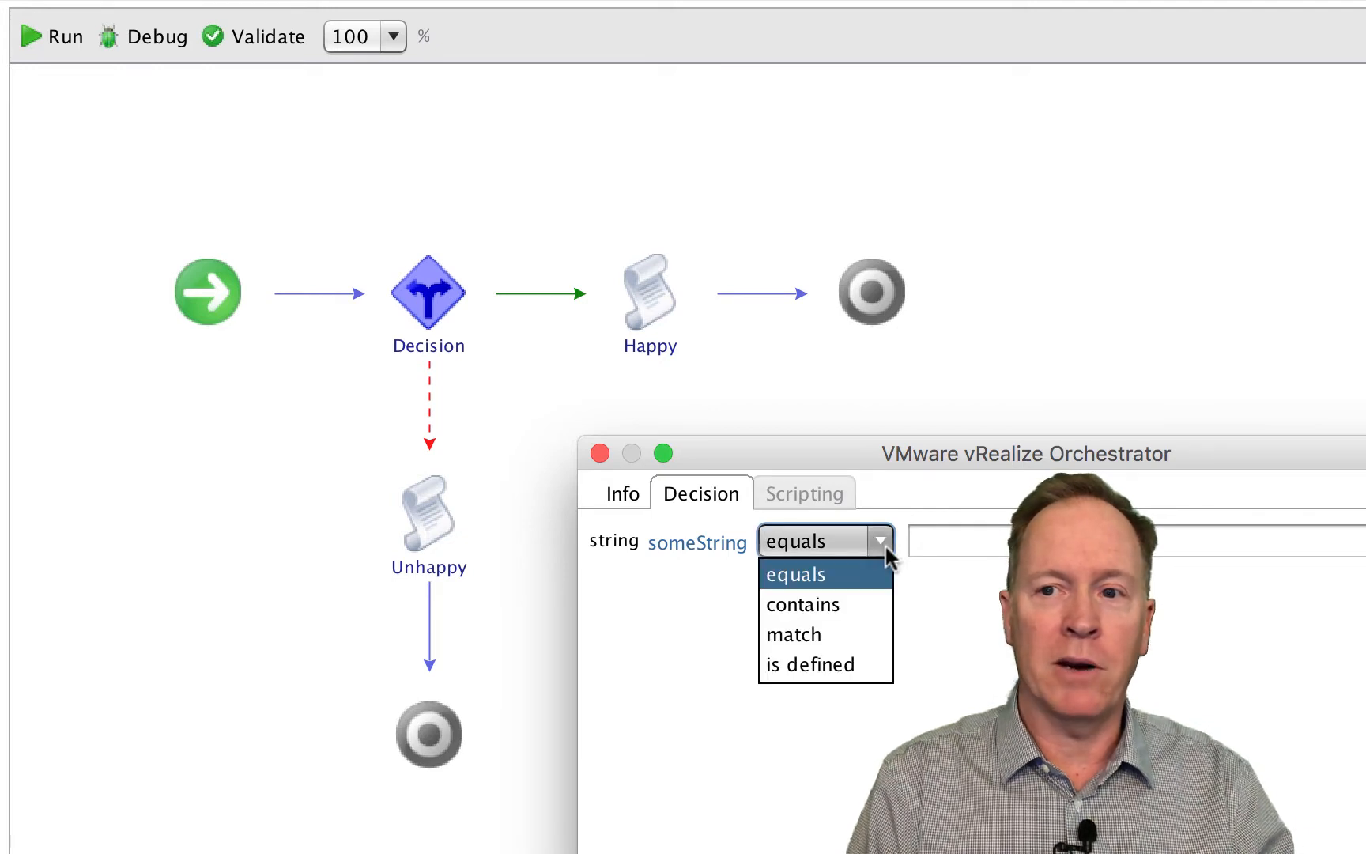
{"action": "left_click", "coordinate": [690, 703]}
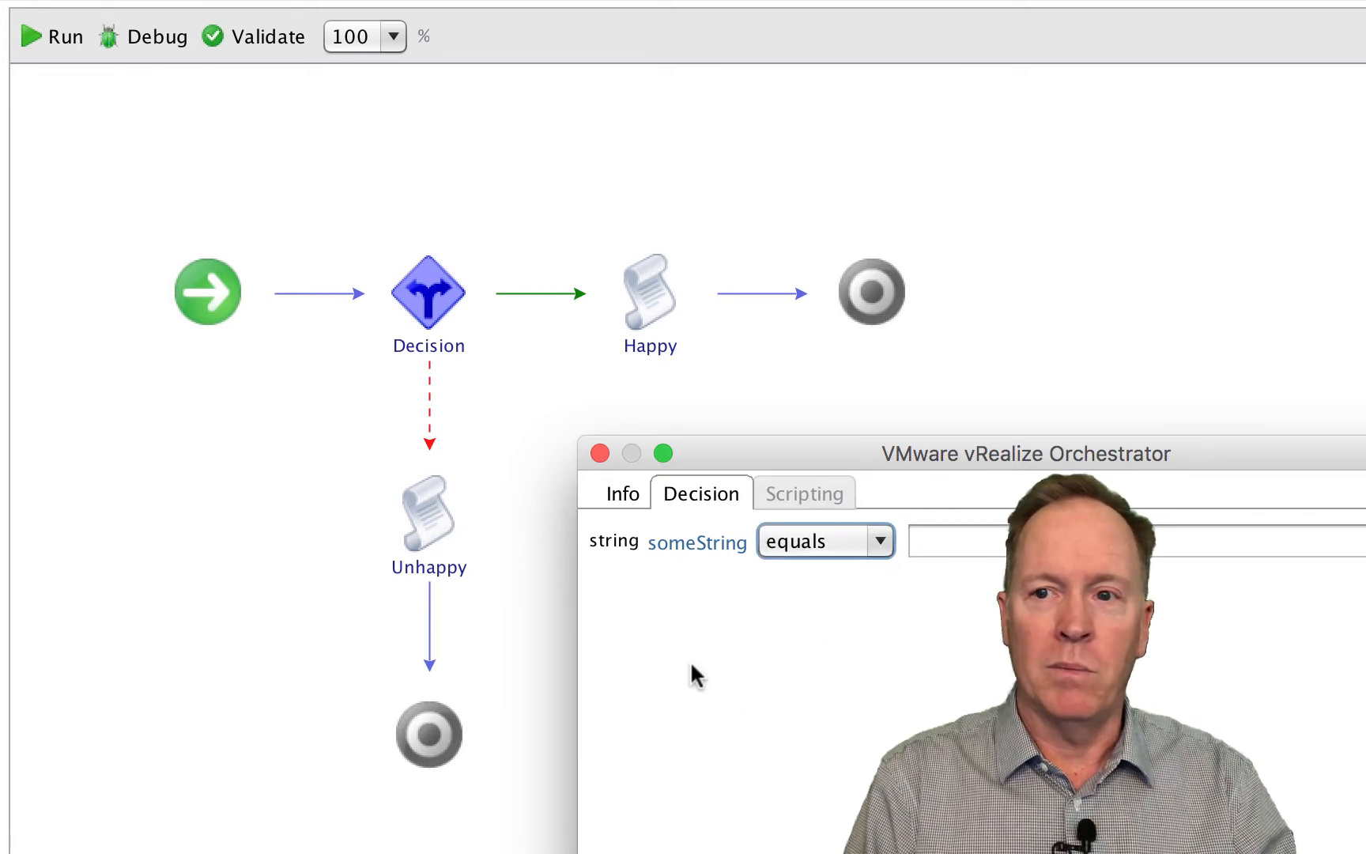
- Switch the decision variable to the pickANumber input, look through the number comparison operators, and leave the Decision editor
{"action": "left_click", "coordinate": [700, 546]}
{"action": "left_click", "coordinate": [360, 400]}
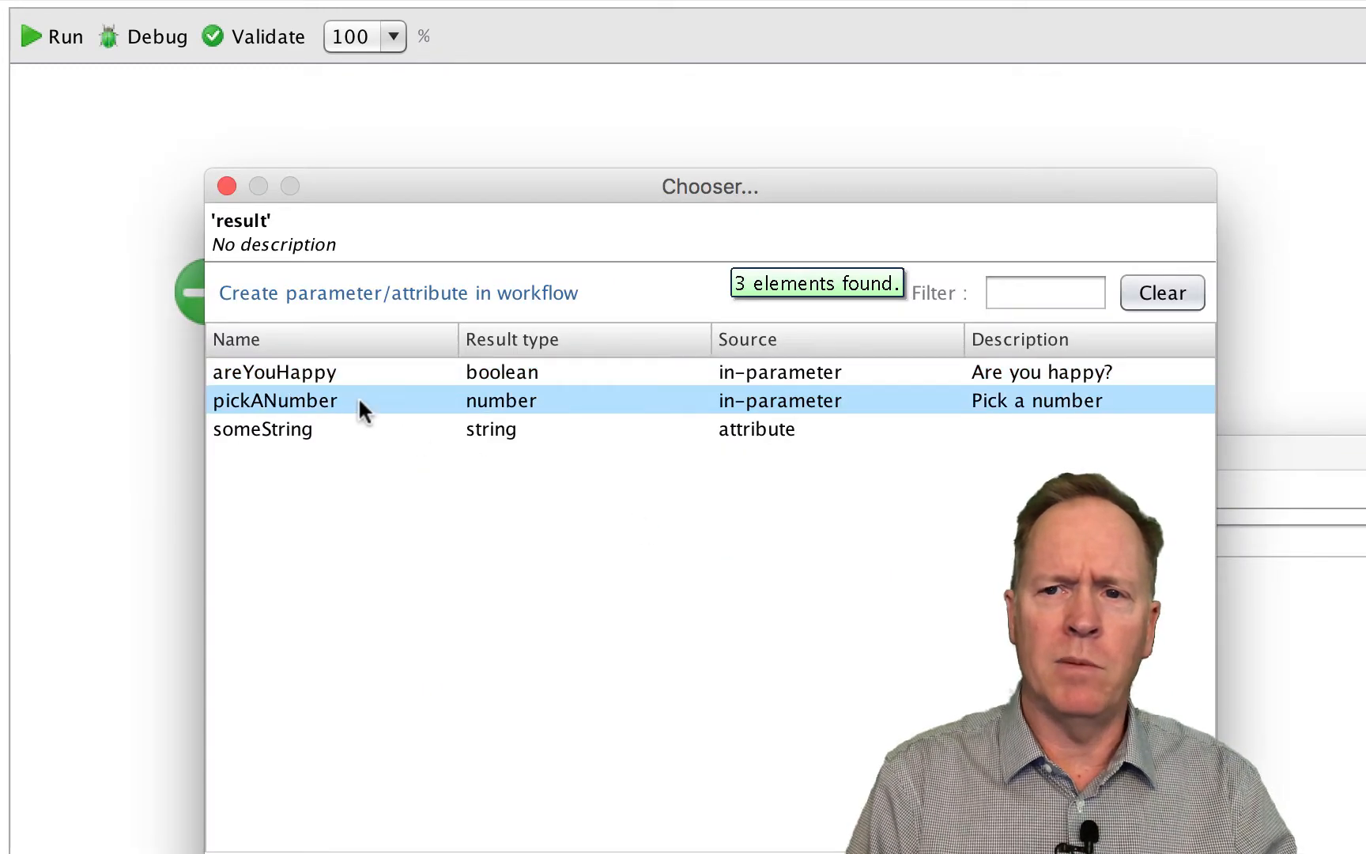
{"action": "key", "text": "Return"}
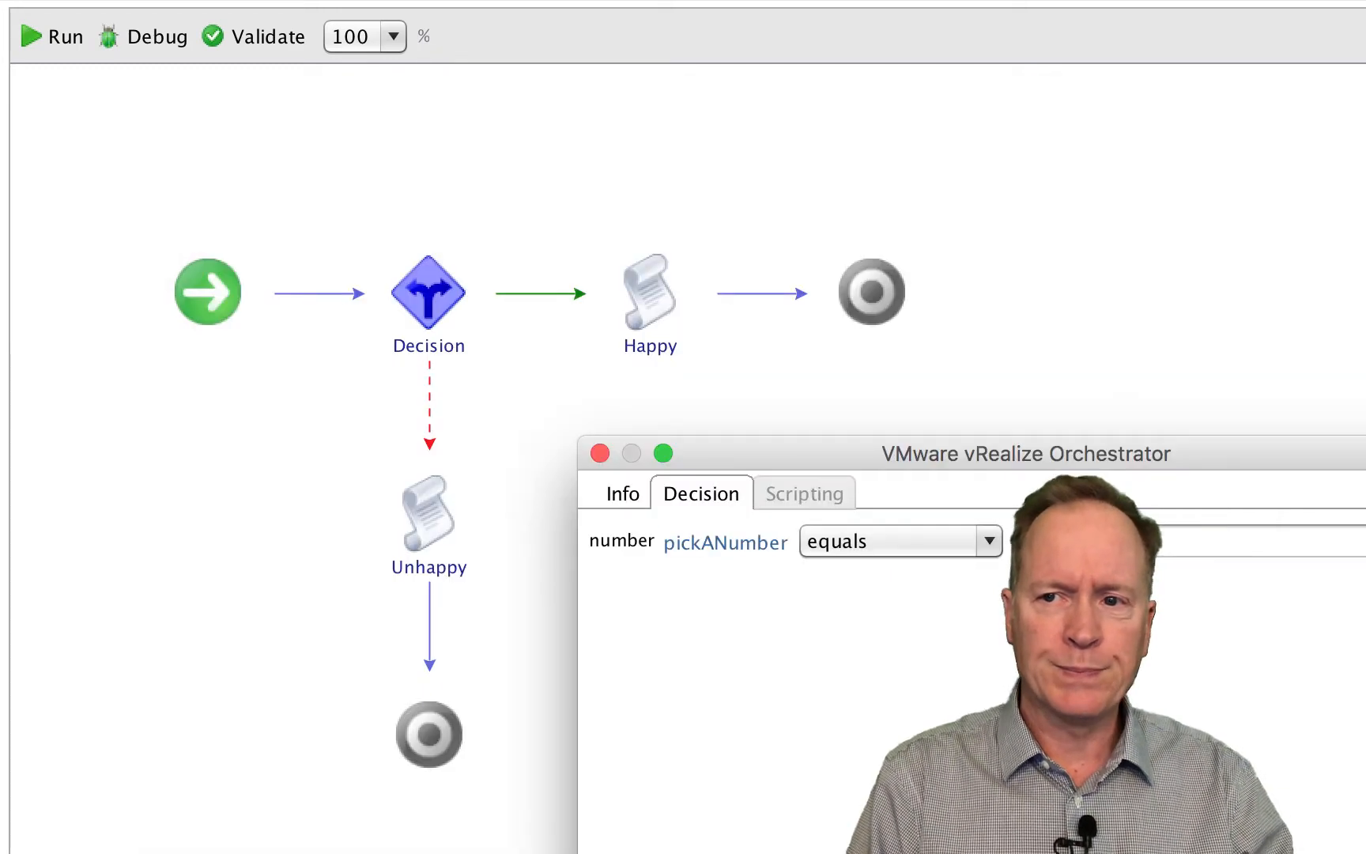
{"action": "left_click", "coordinate": [989, 541]}
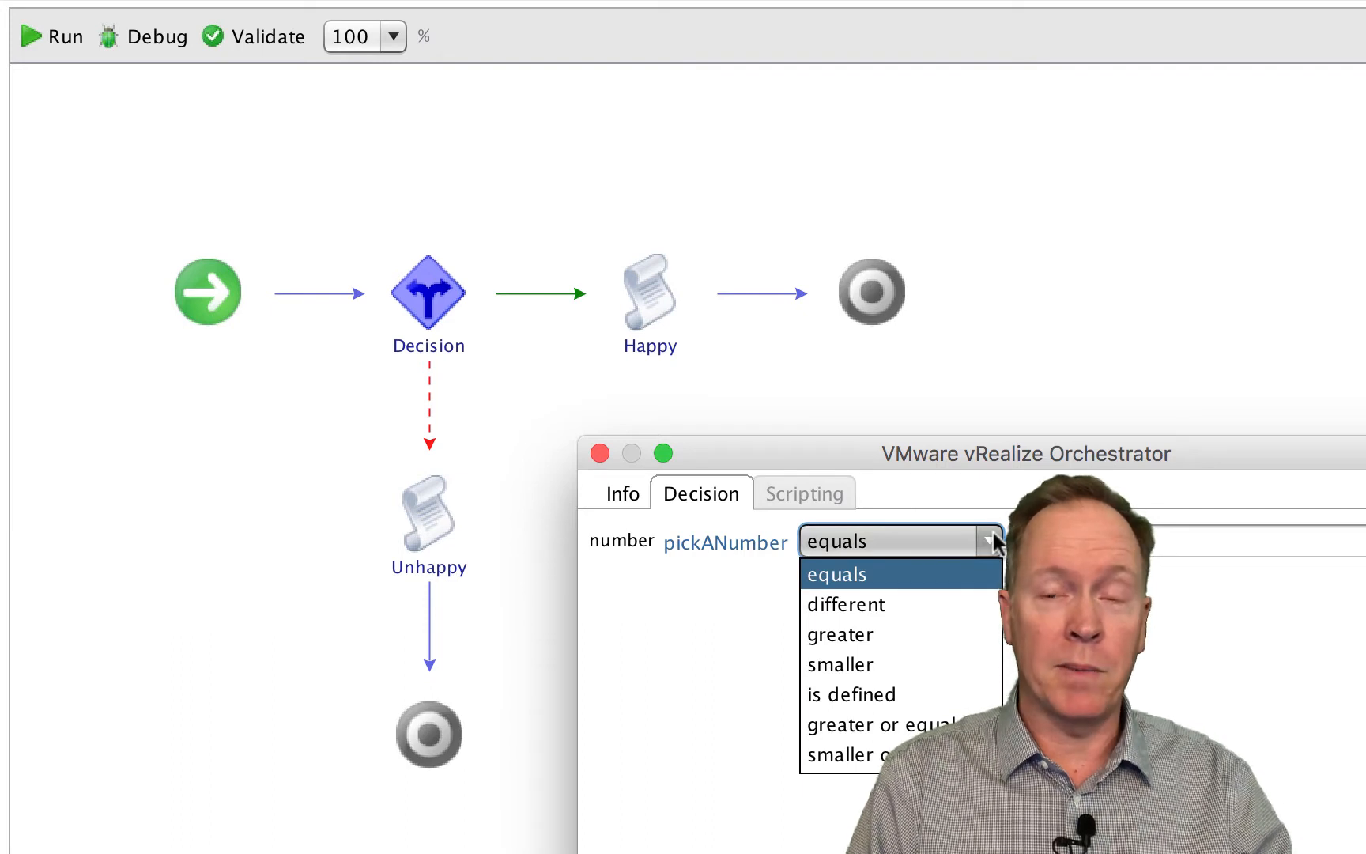
{"action": "left_click", "coordinate": [749, 641]}
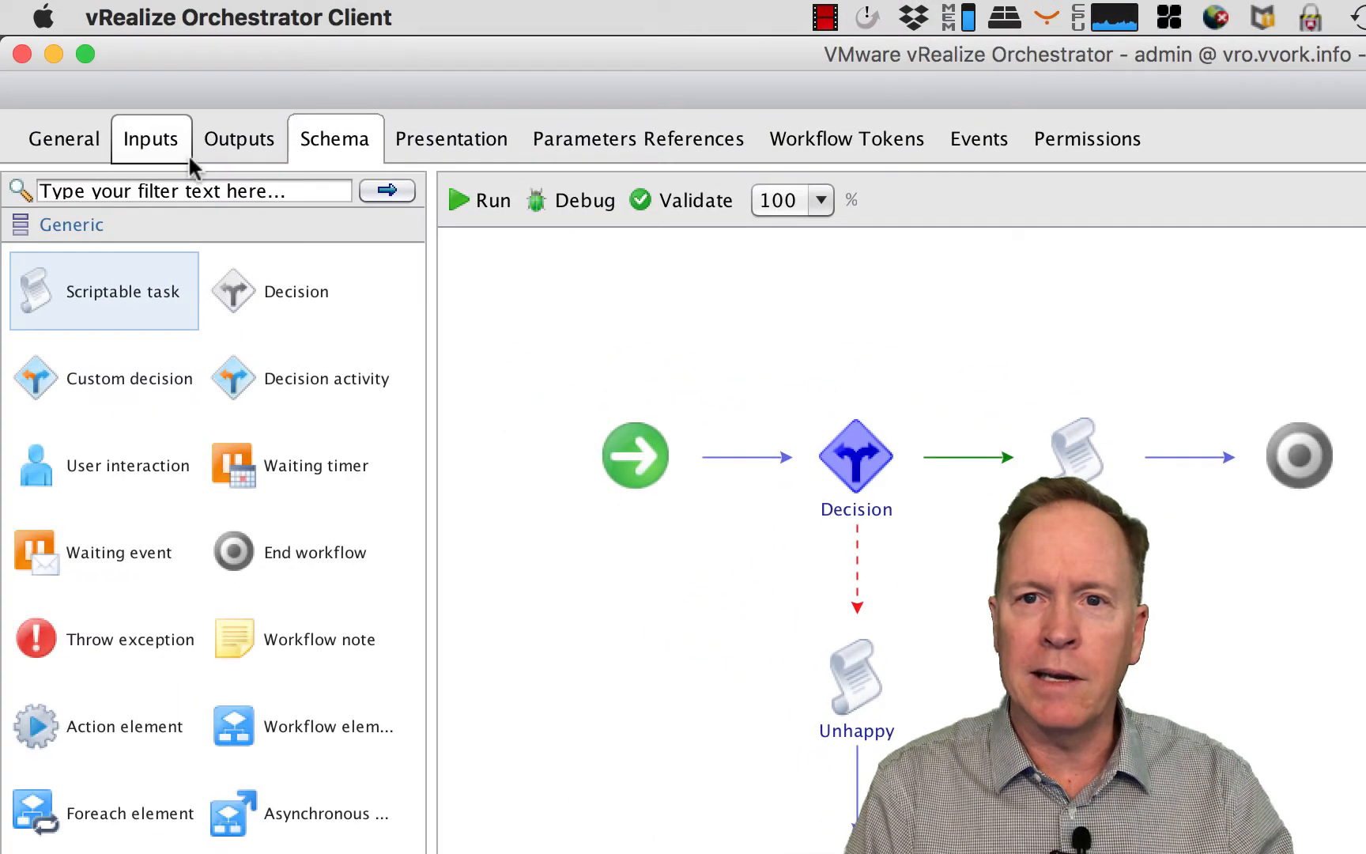
- Delete the pickANumber input parameter and the someString attribute from the workflow
{"action": "left_click", "coordinate": [149, 155]}
{"action": "left_click", "coordinate": [201, 362]}
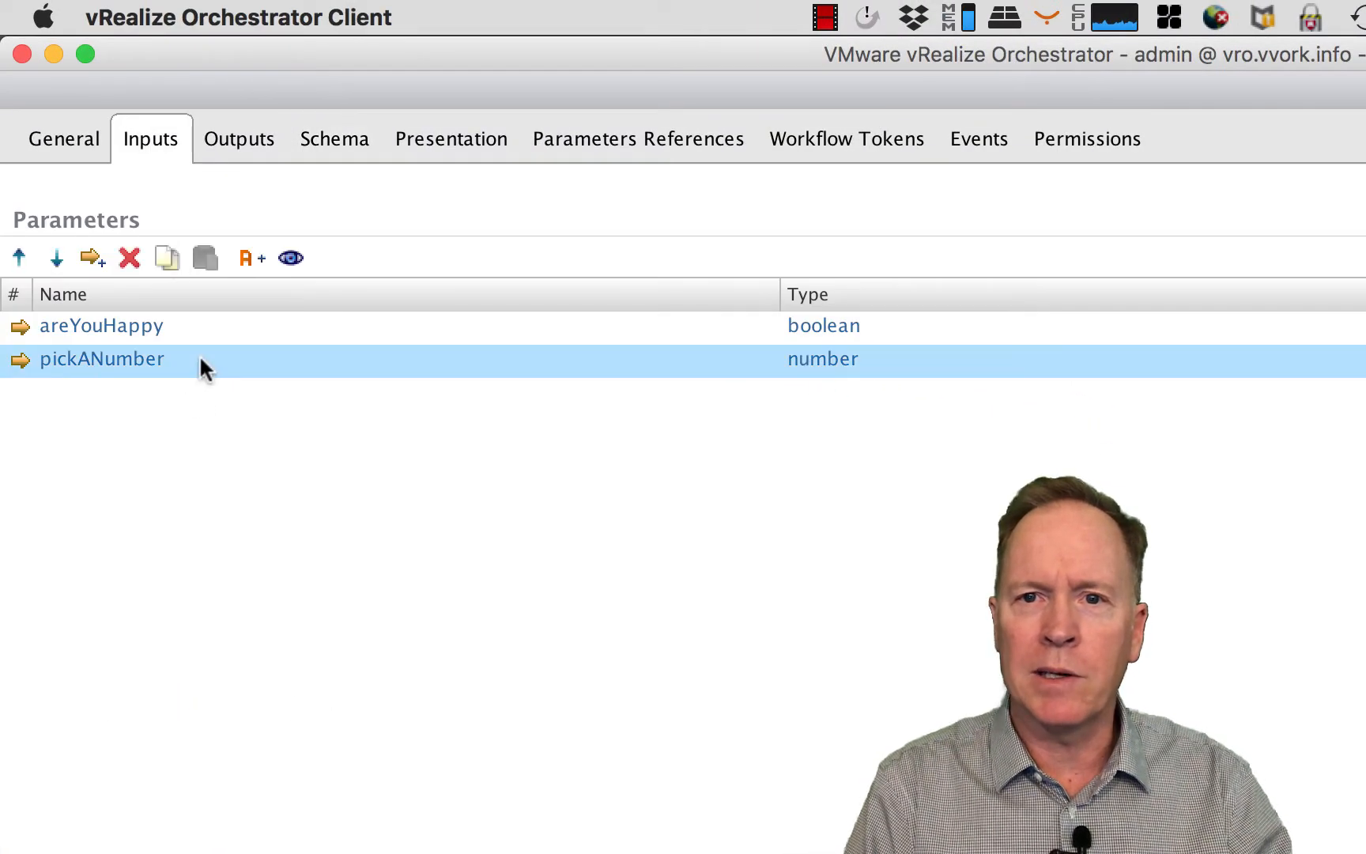
{"action": "left_click", "coordinate": [133, 264]}
{"action": "left_click", "coordinate": [69, 118]}
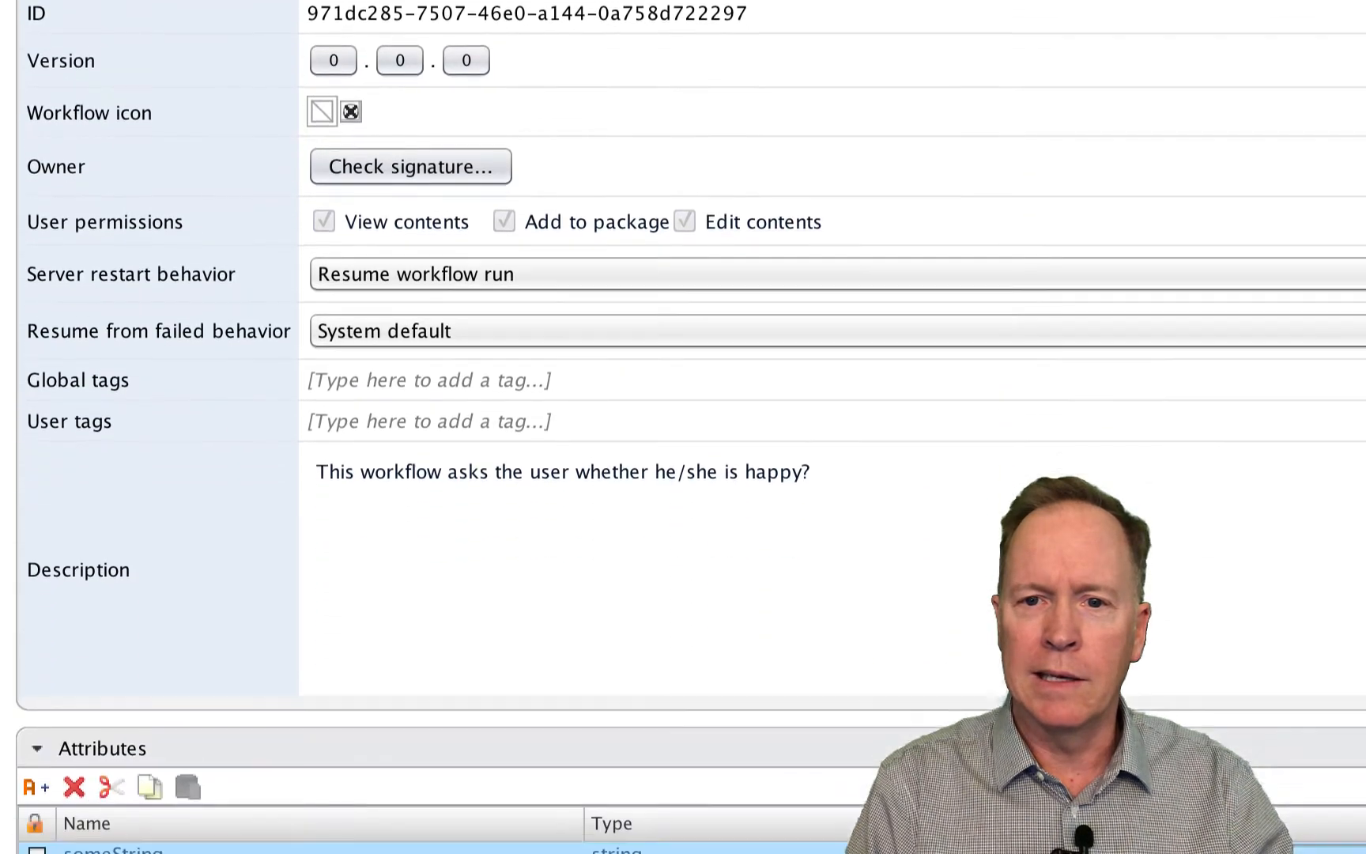
{"action": "left_click", "coordinate": [238, 787]}
{"action": "left_click", "coordinate": [72, 724]}
{"action": "left_click", "coordinate": [164, 101]}
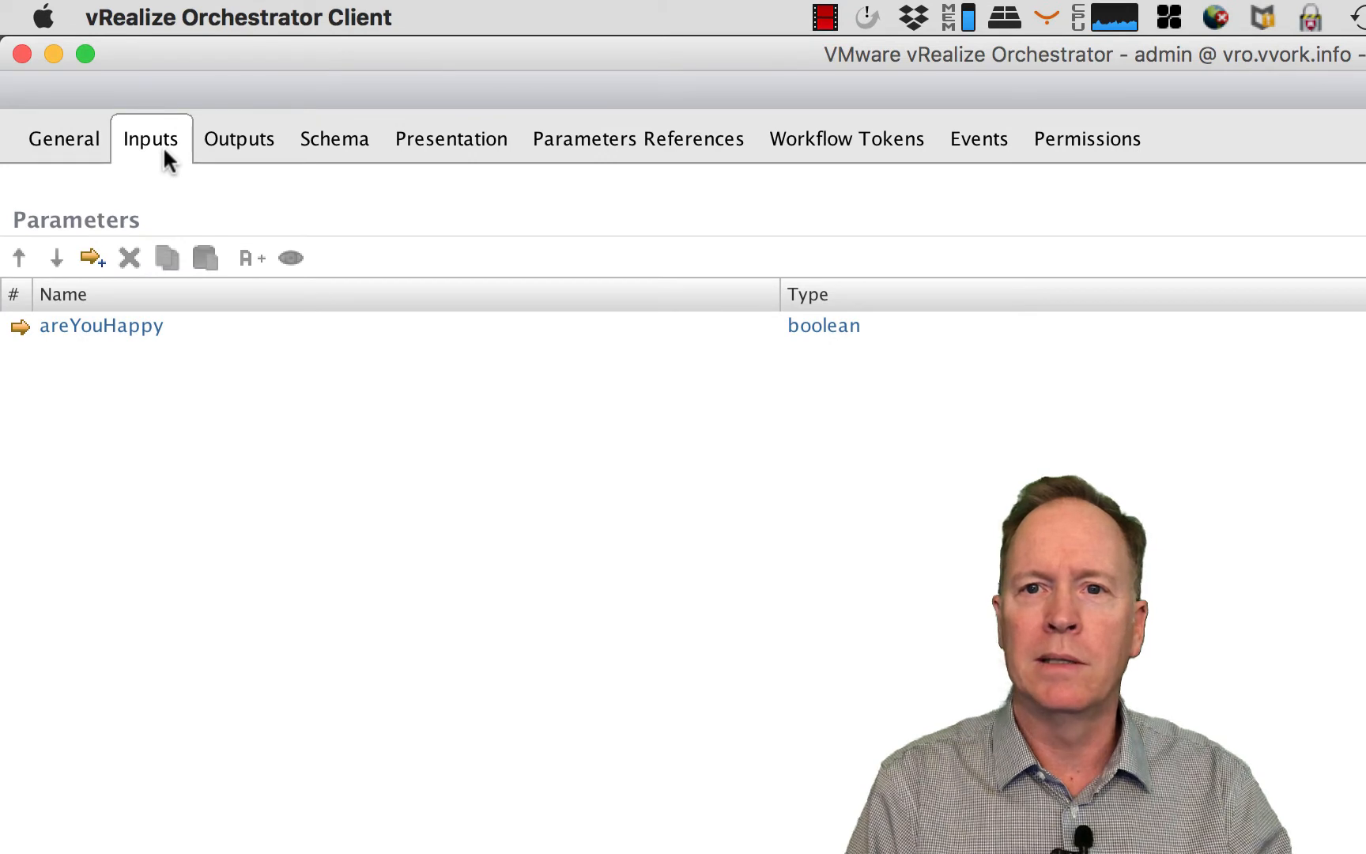
- Reopen the Decision element in the schema and select the boolean areYouHappy input as its decision variable
{"action": "left_click", "coordinate": [336, 143]}
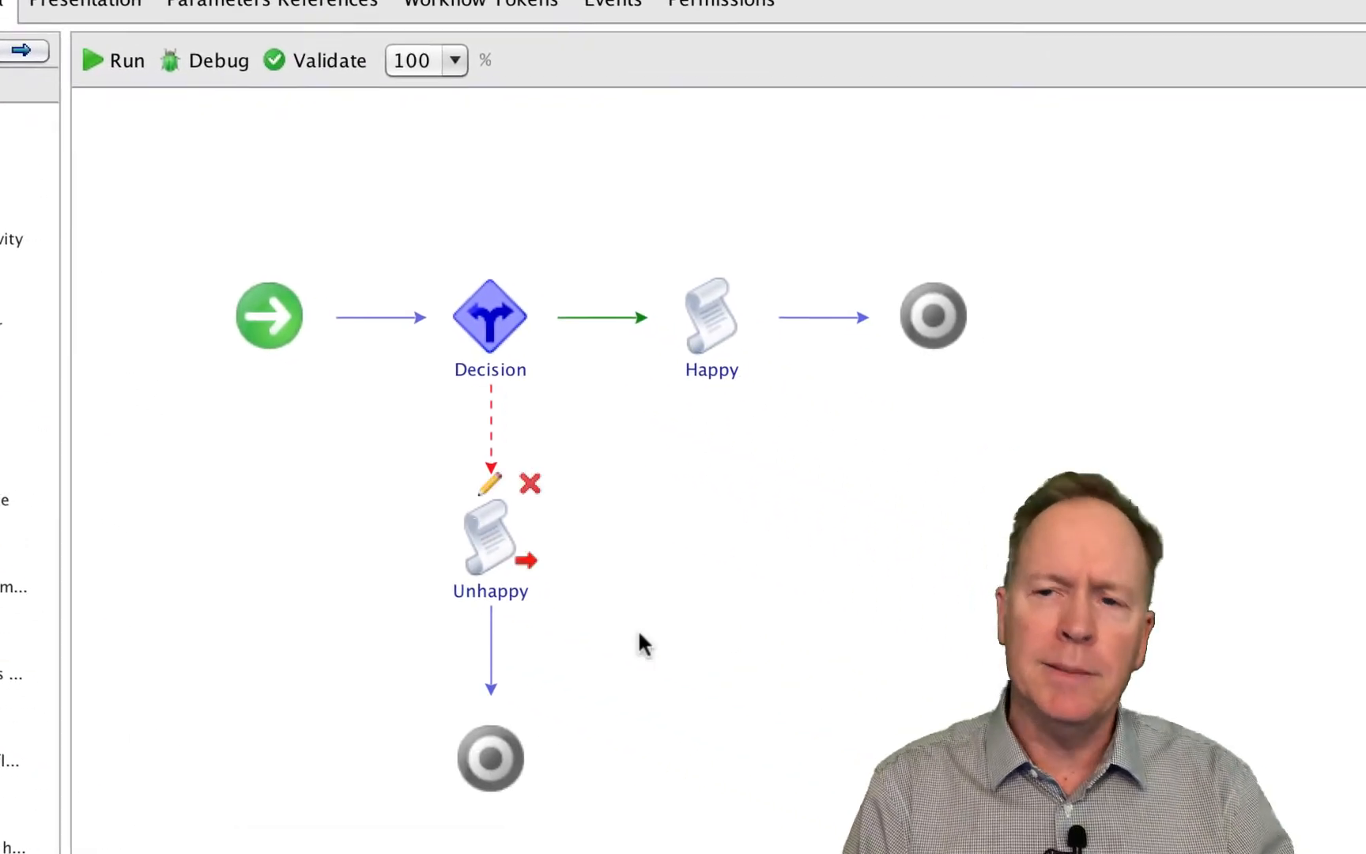
{"action": "mouse_move", "coordinate": [519, 332]}
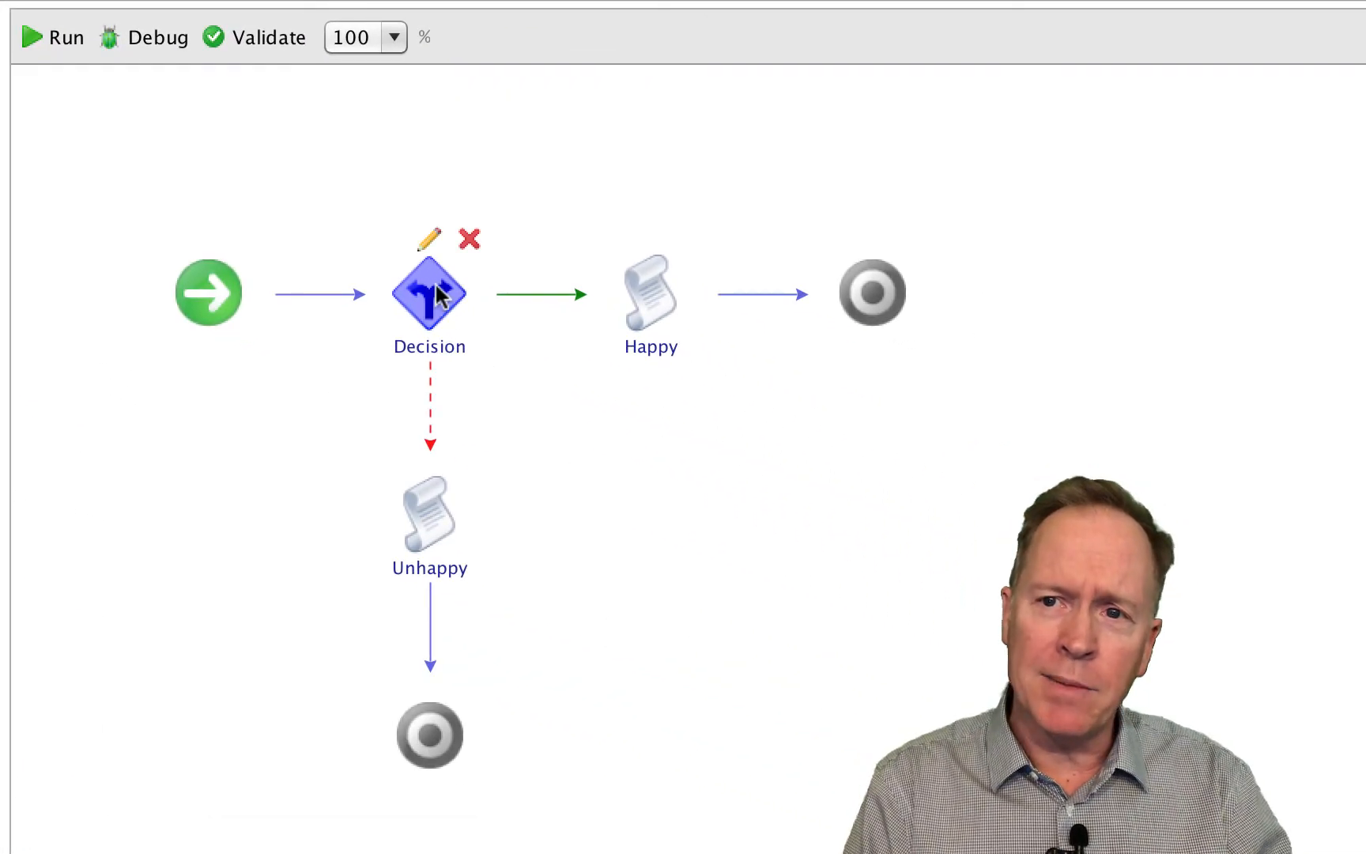
{"action": "left_click", "coordinate": [429, 238]}
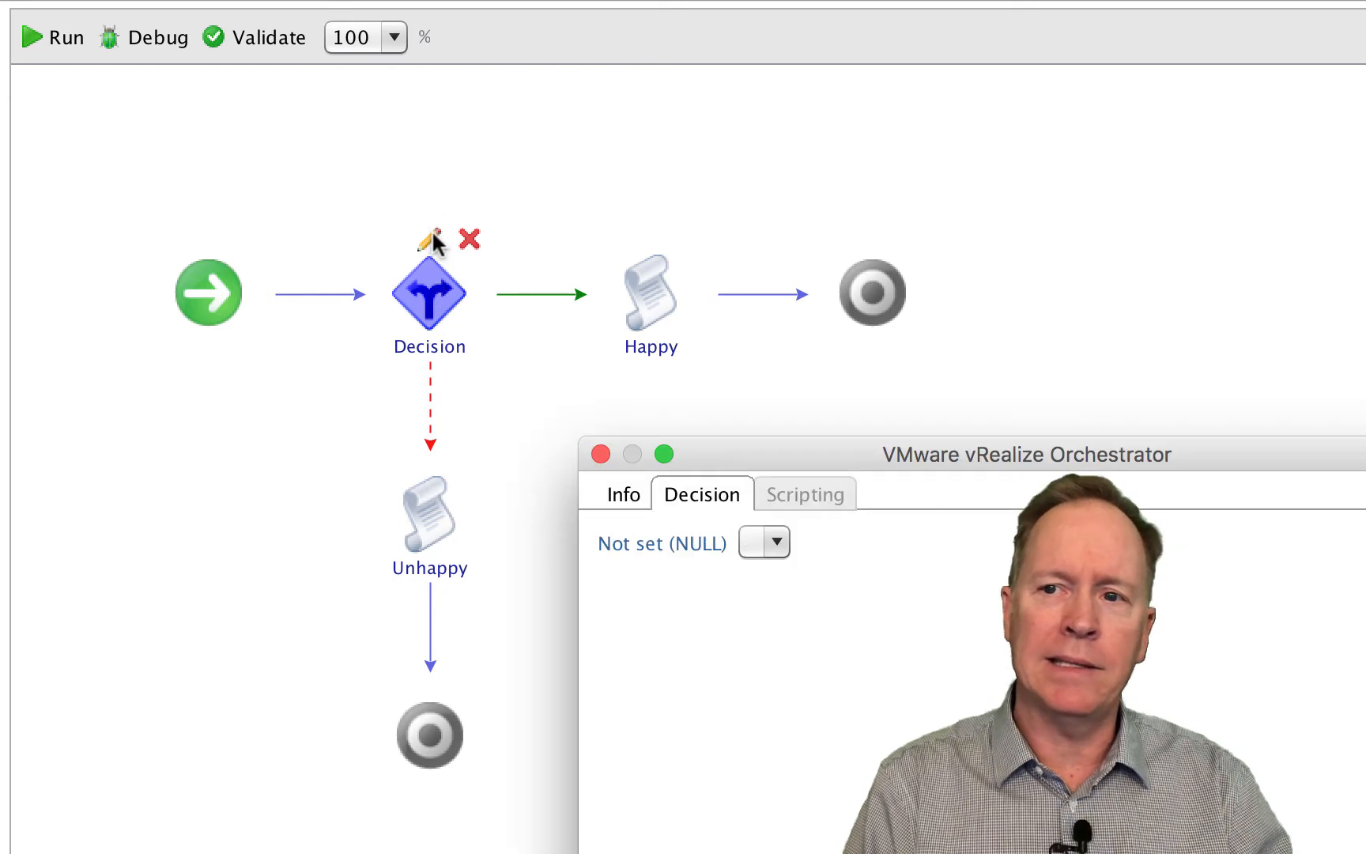
{"action": "left_click", "coordinate": [662, 545]}
{"action": "left_click", "coordinate": [326, 369]}
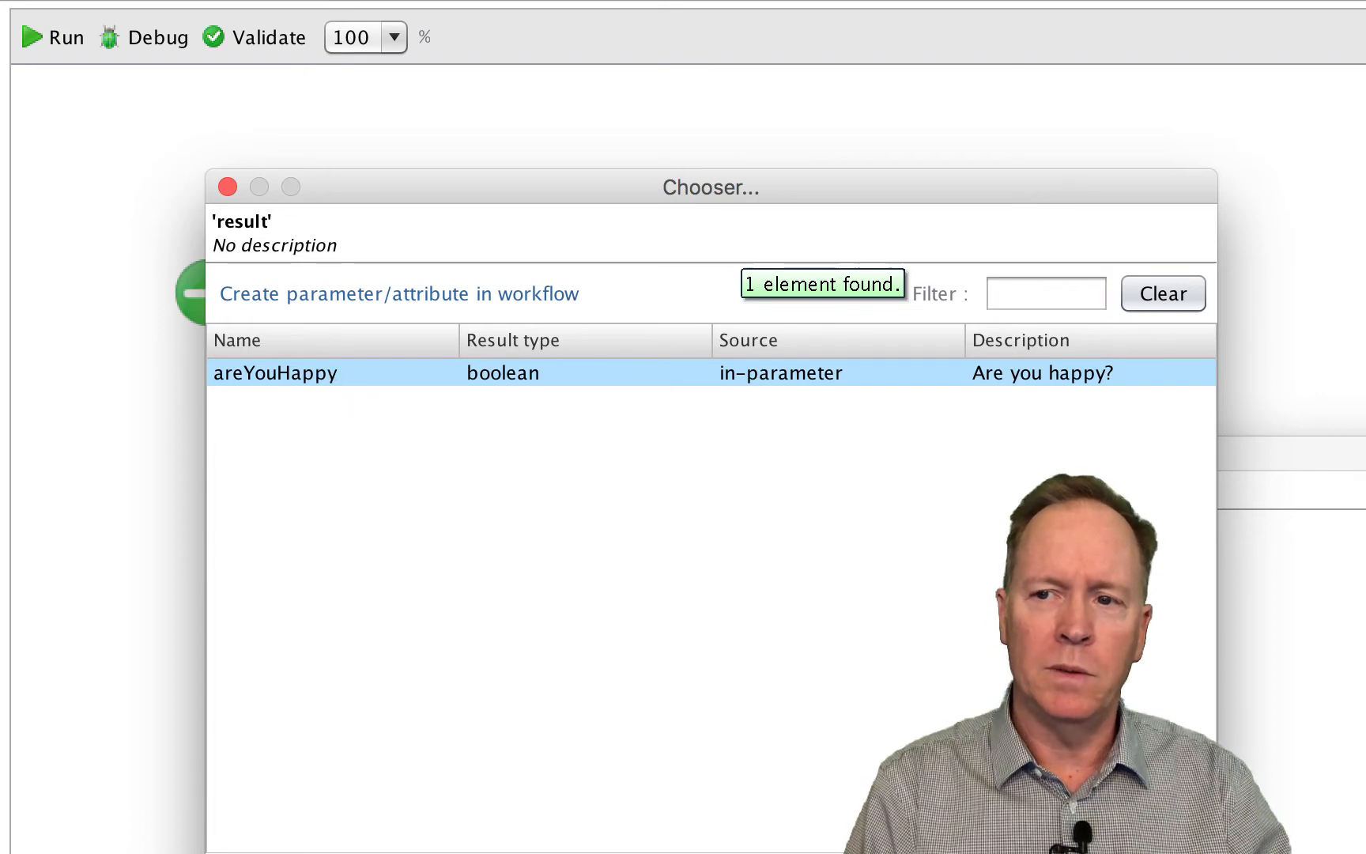
{"action": "left_click", "coordinate": [1163, 852]}
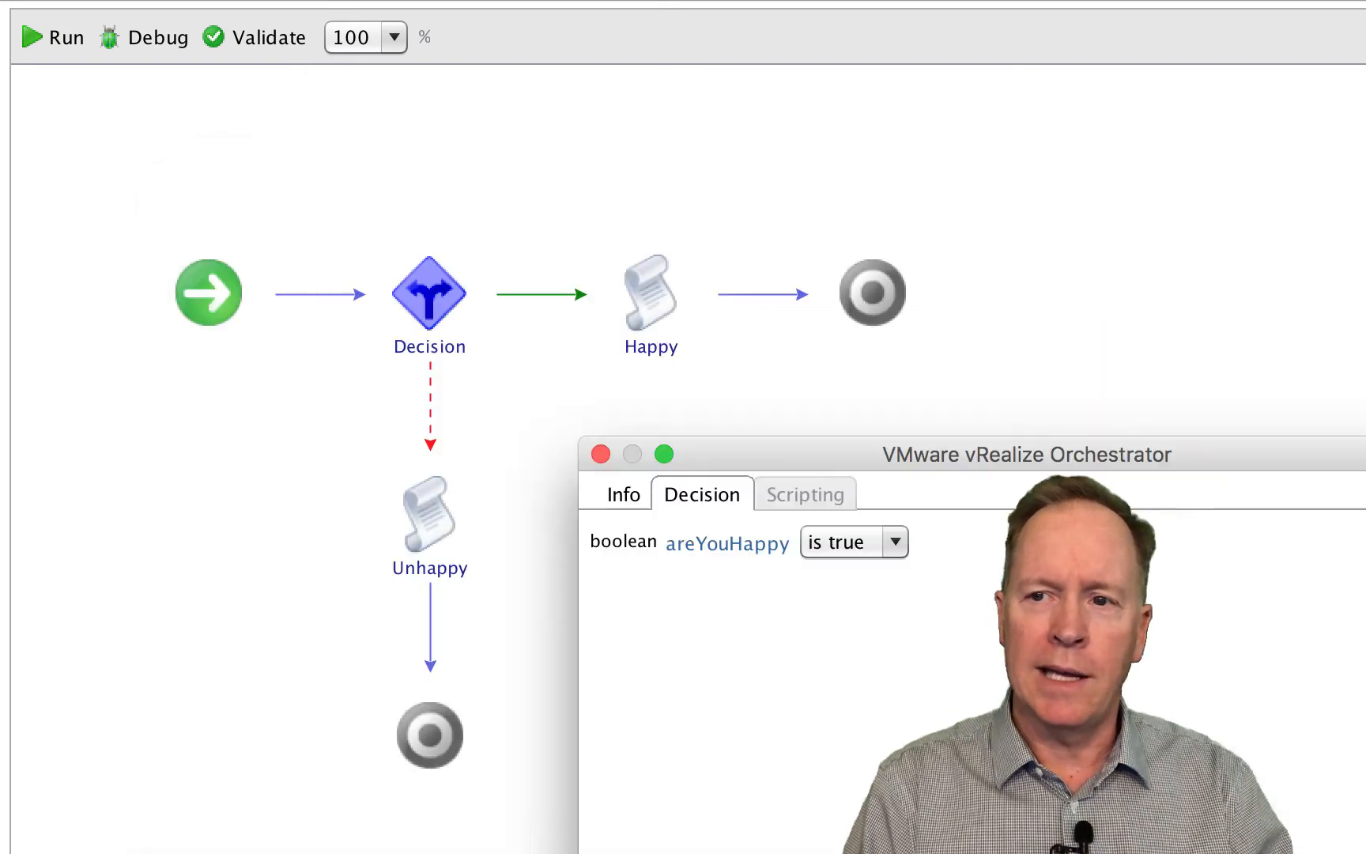
- Check the condition choices for areYouHappy, keep "is true", and close the Decision editor
{"action": "left_click", "coordinate": [896, 542]}
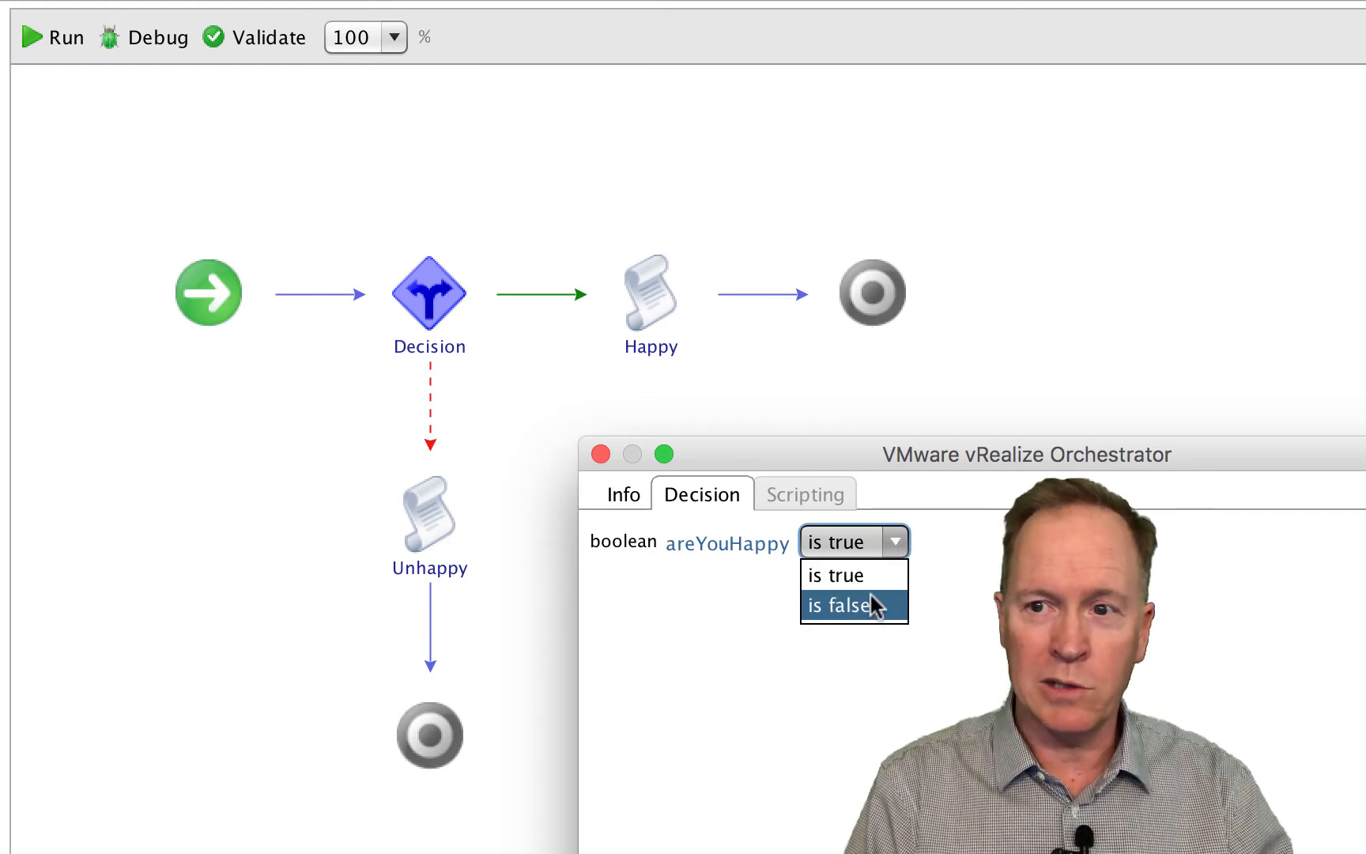
{"action": "left_click", "coordinate": [959, 560]}
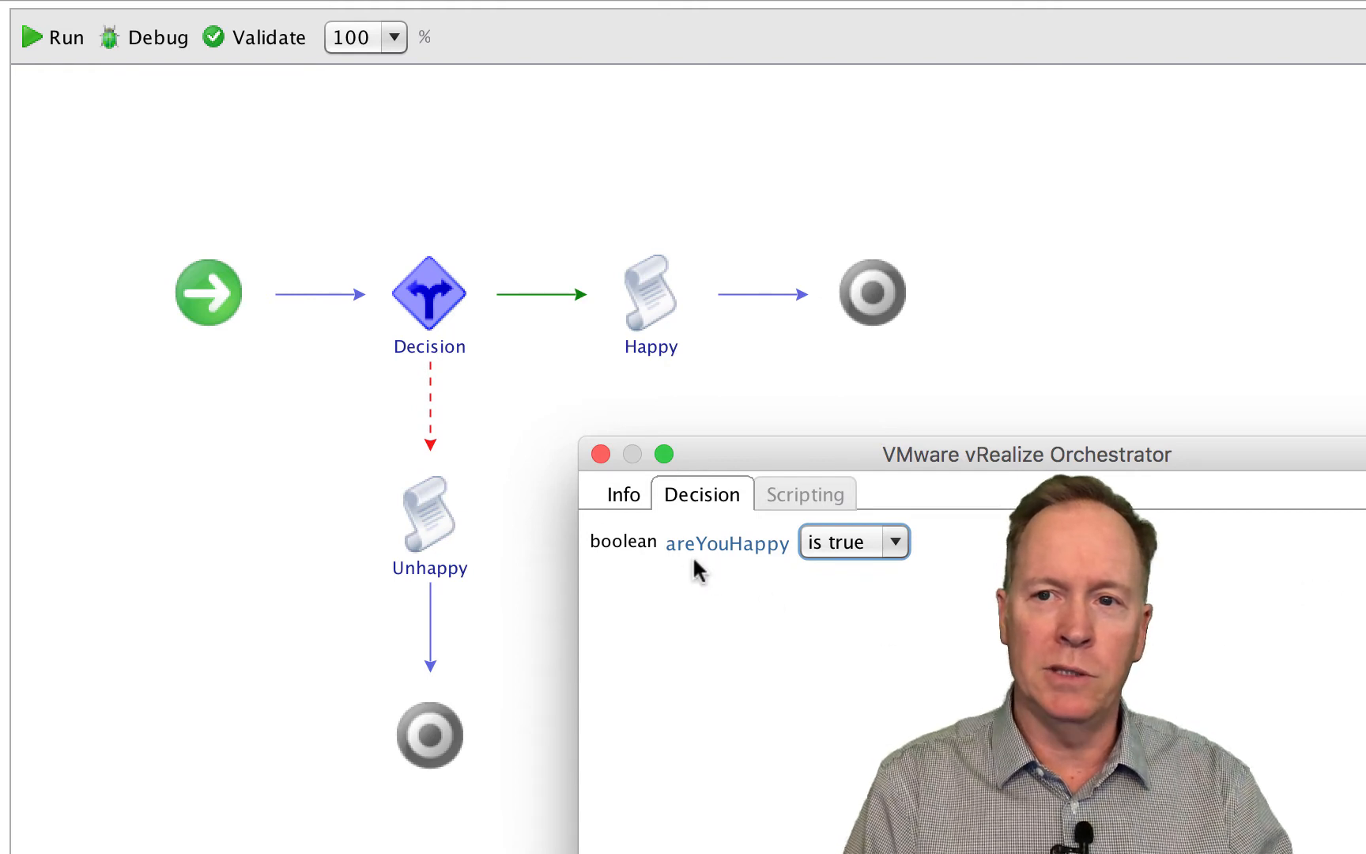
{"action": "mouse_move", "coordinate": [433, 299]}
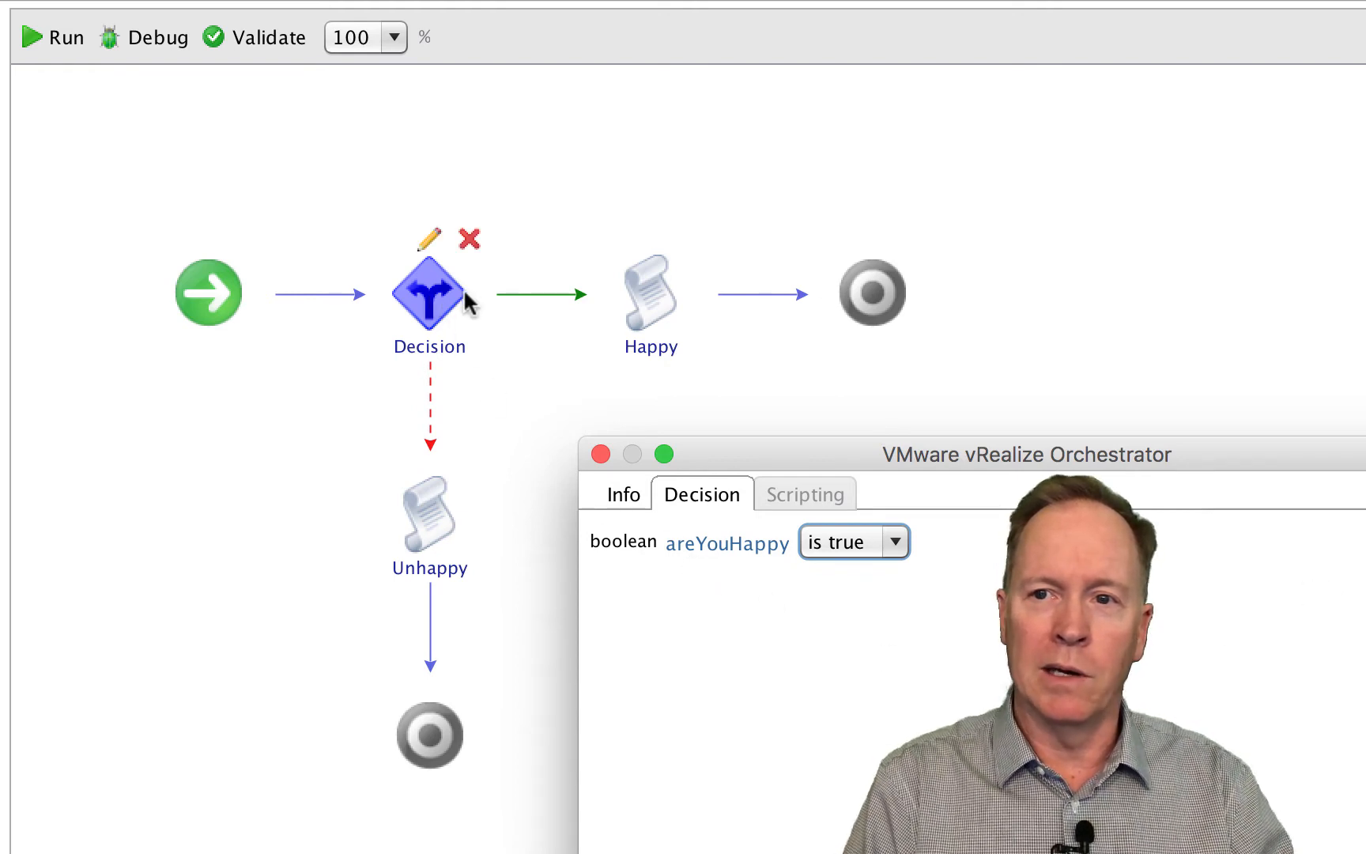
{"action": "mouse_move", "coordinate": [647, 294]}
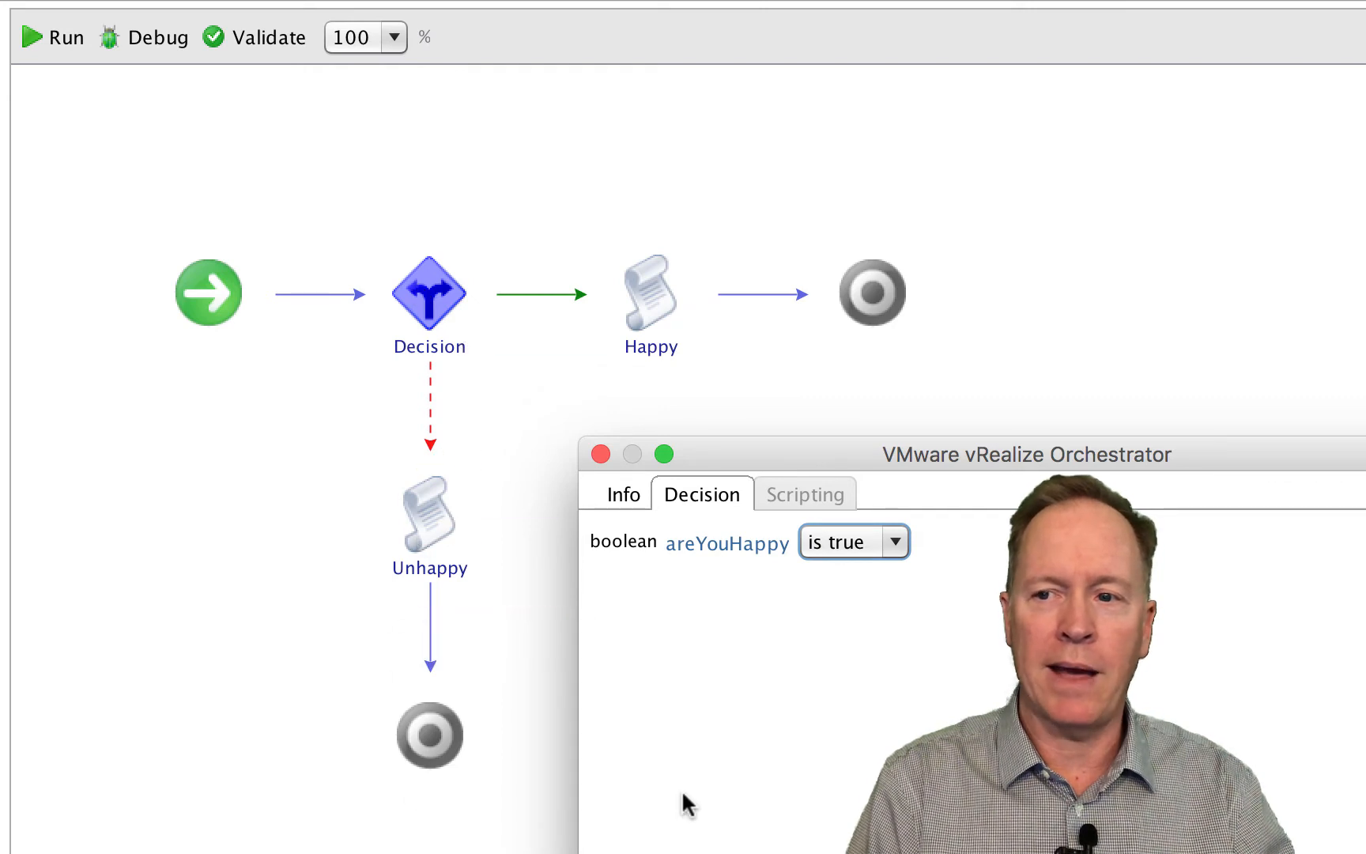
{"action": "left_click", "coordinate": [1028, 852]}
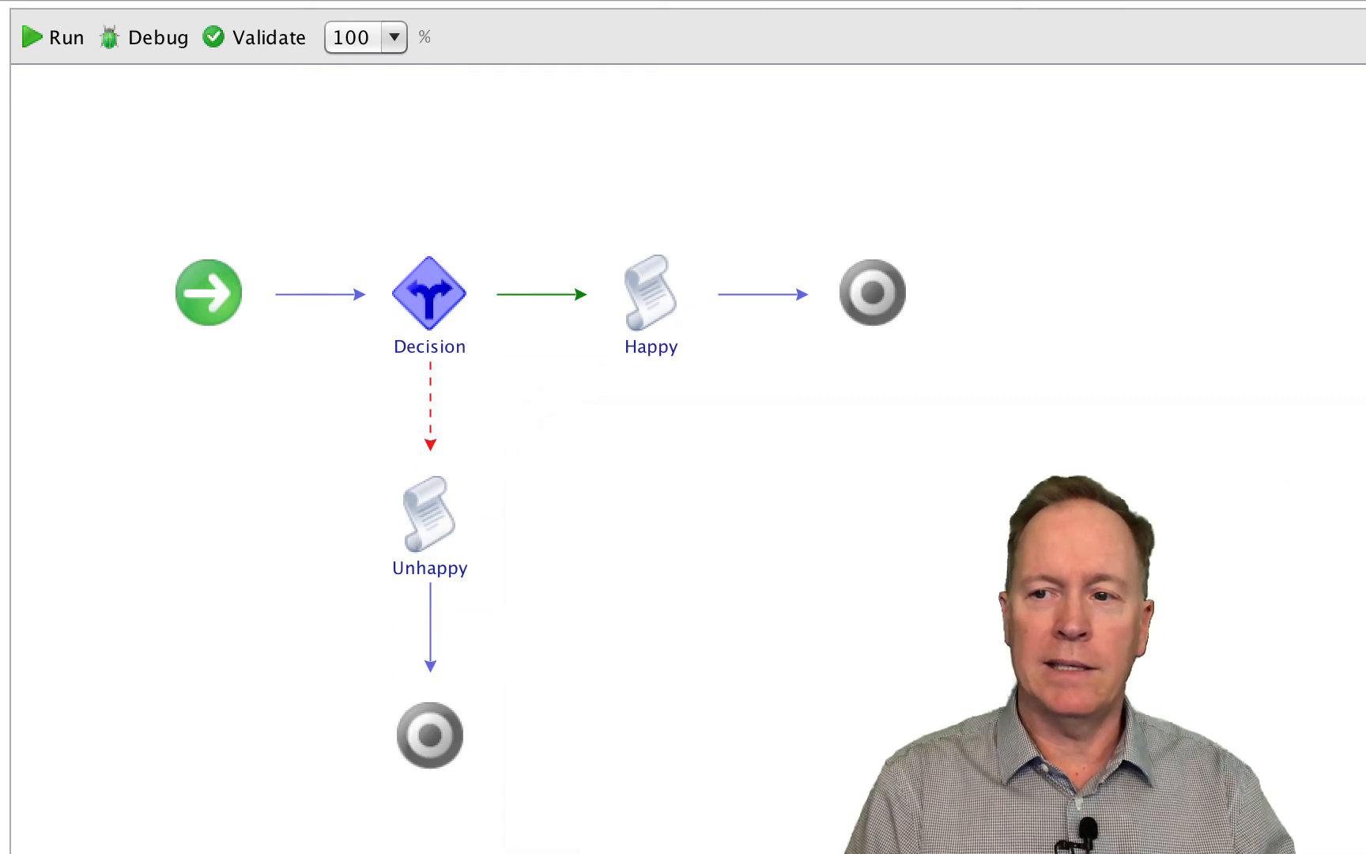